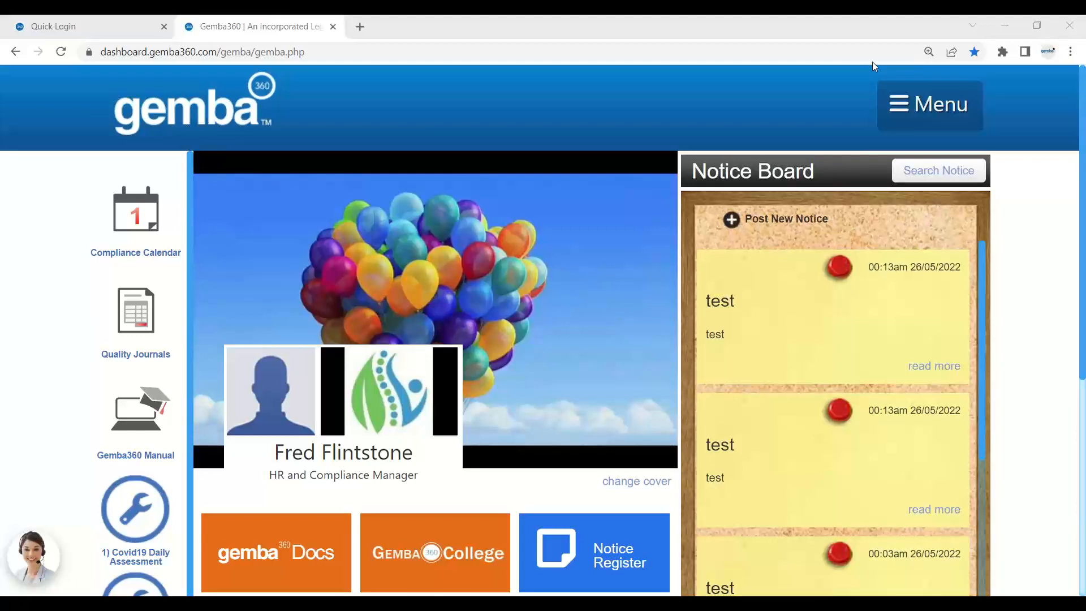
Create a position named 'Receptionist' from the admin menu and save it.
click(888, 92)
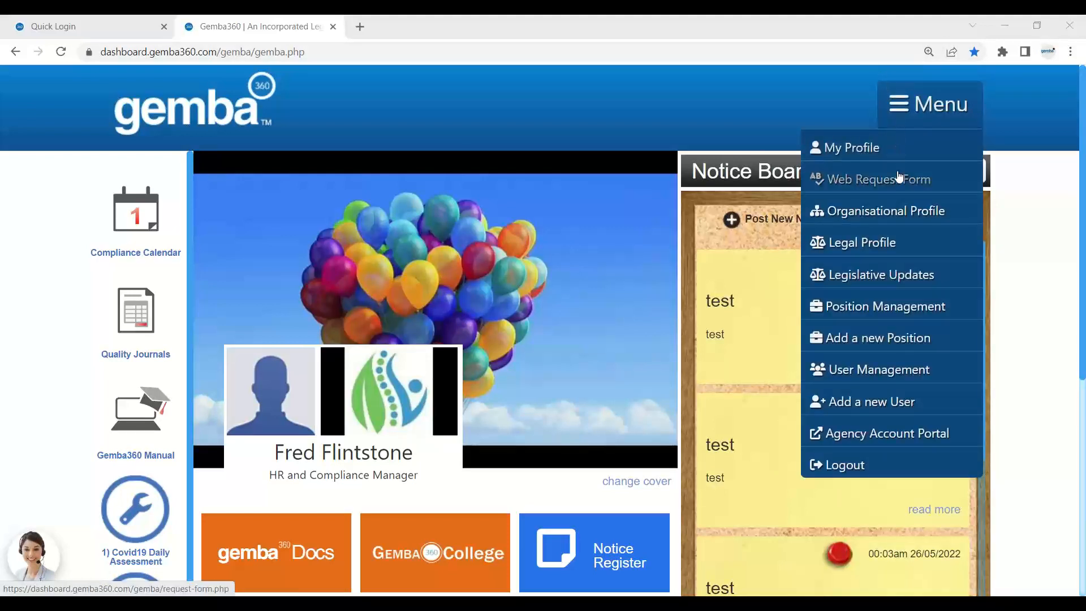
click(876, 340)
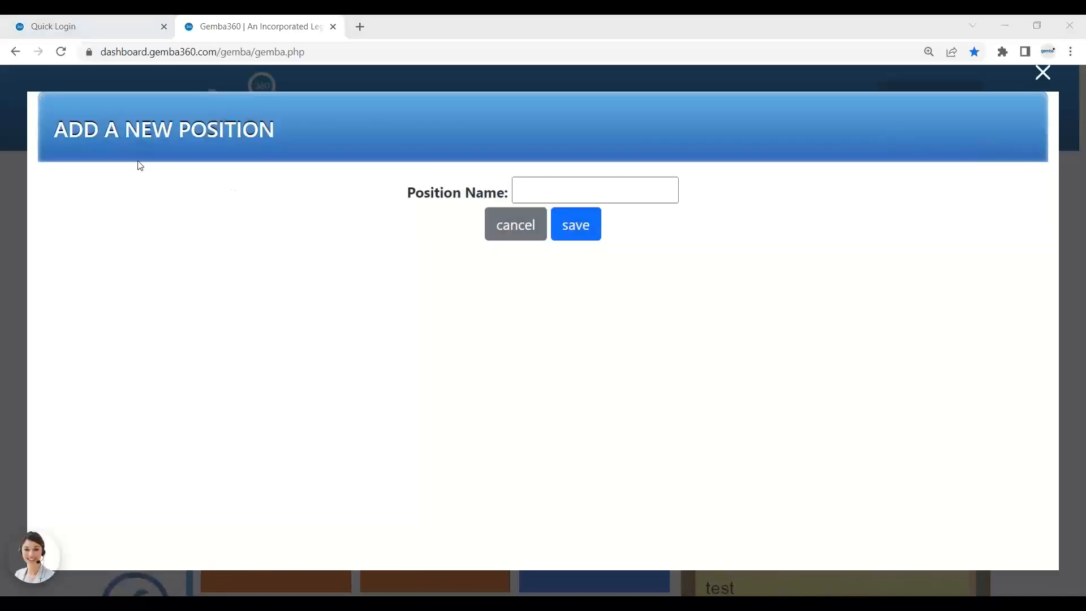
click(539, 185)
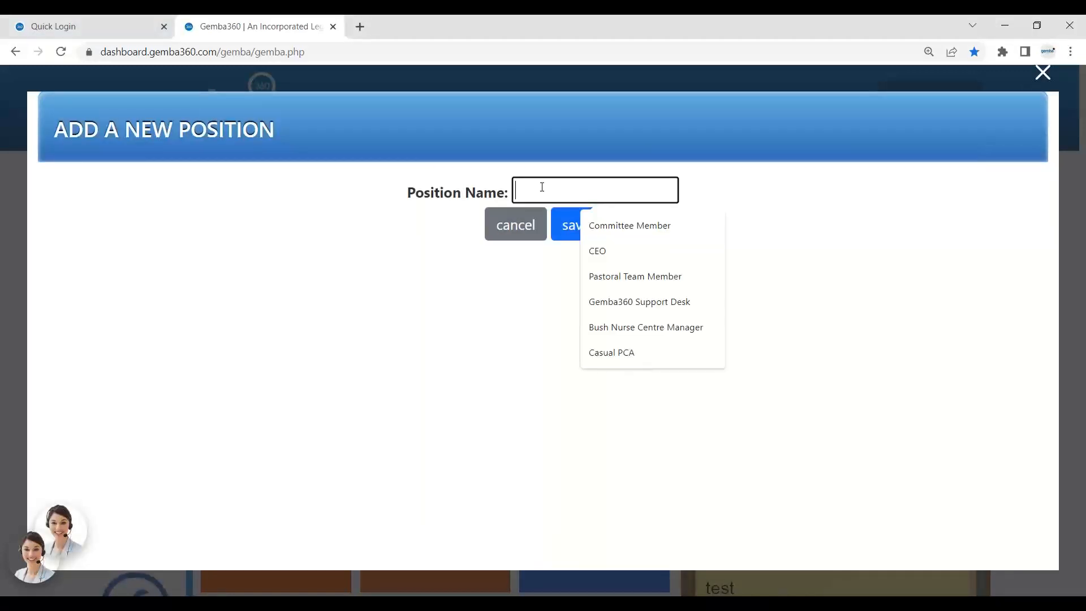
text(Recep)
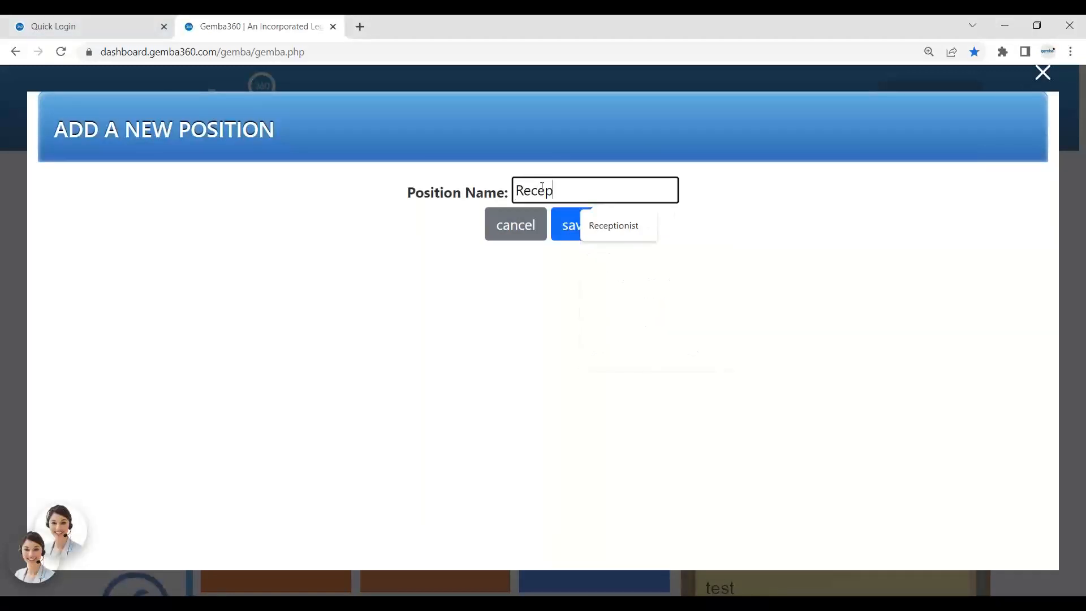
text(tionist)
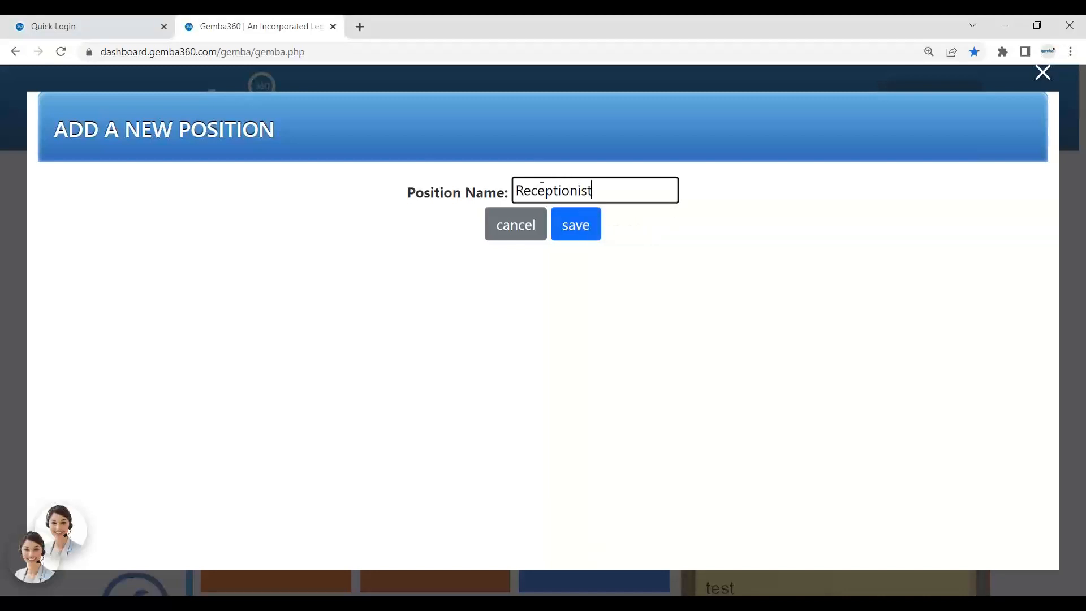
click(590, 228)
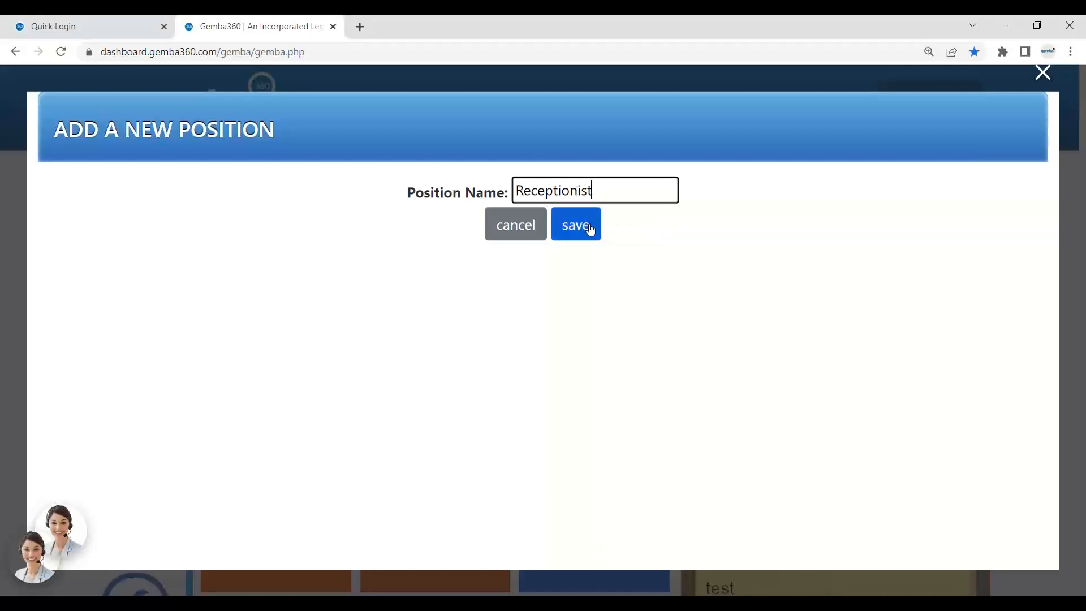
click(590, 228)
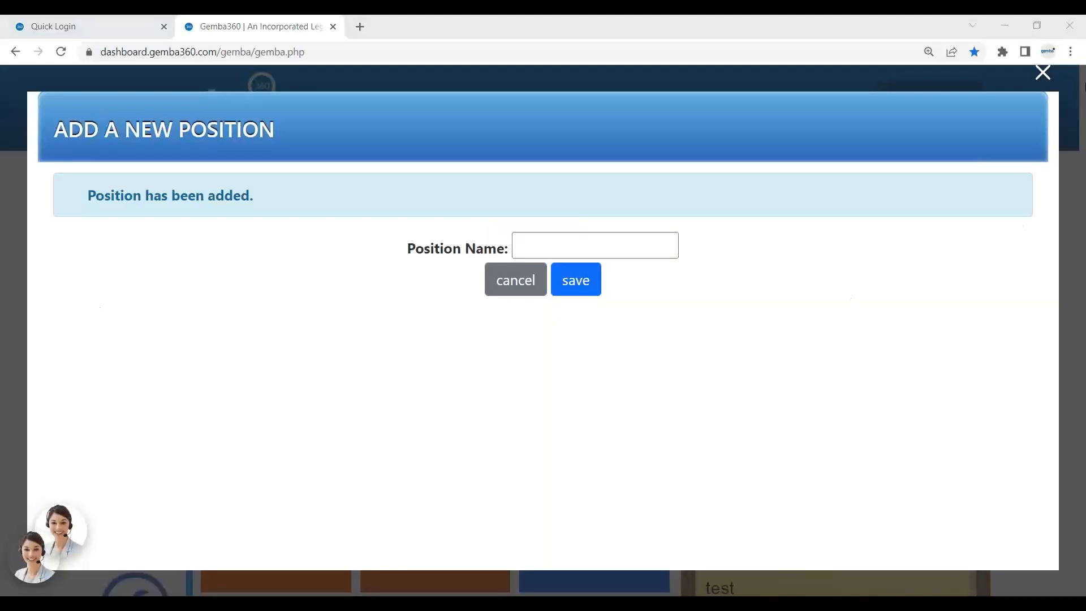
Cancel the position form, close Position Management, and reopen the admin menu.
click(538, 290)
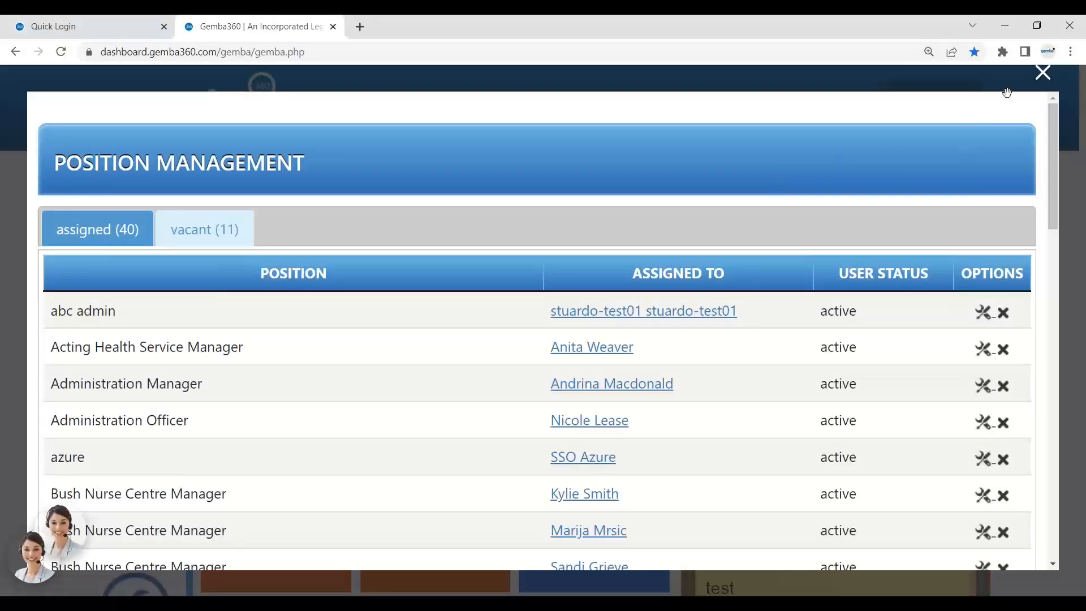
click(1041, 73)
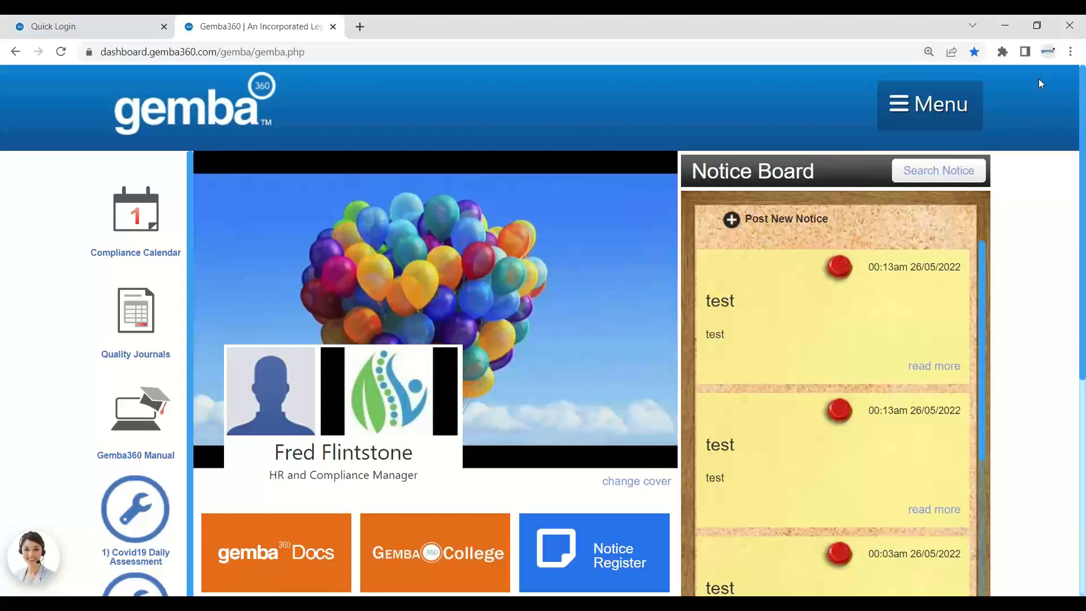
click(928, 104)
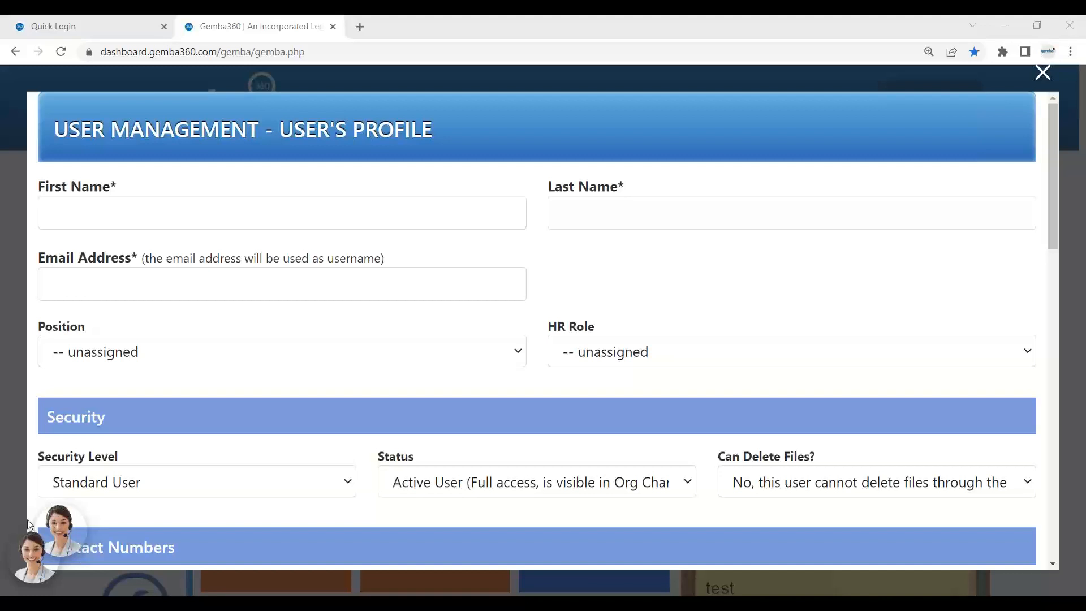
Enter the new user's first name and last name in the profile form.
click(64, 205)
click(178, 160)
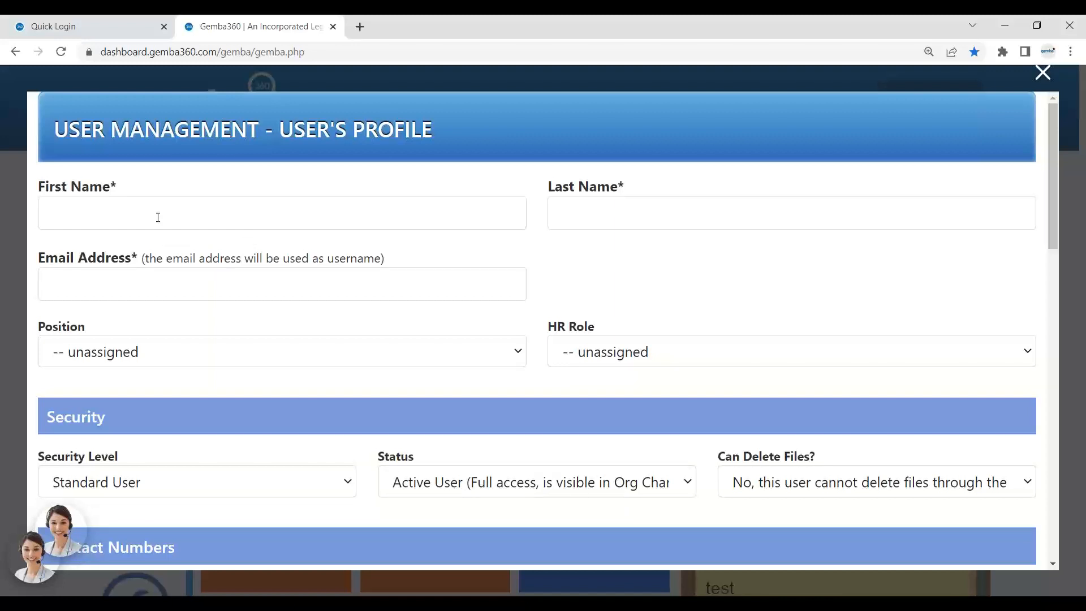
click(158, 217)
text(Fre)
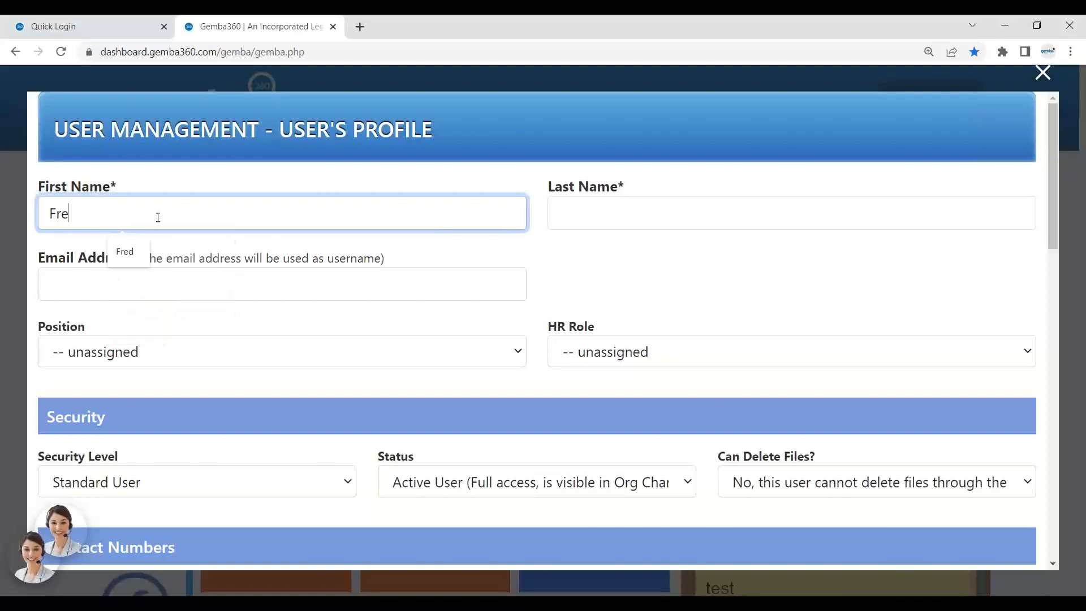
text(deric)
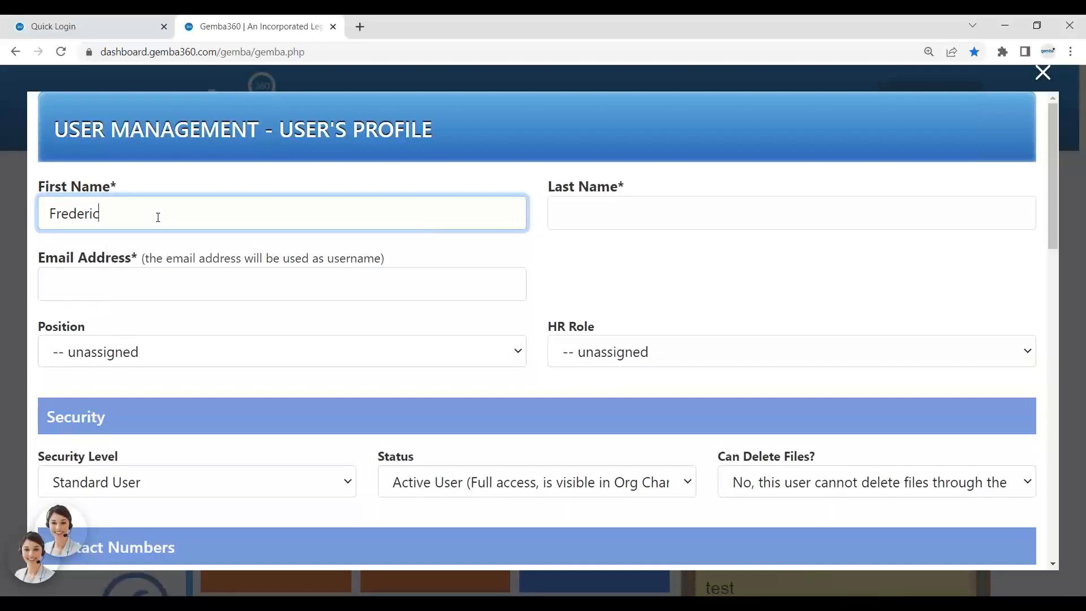
text(oz)
click(622, 221)
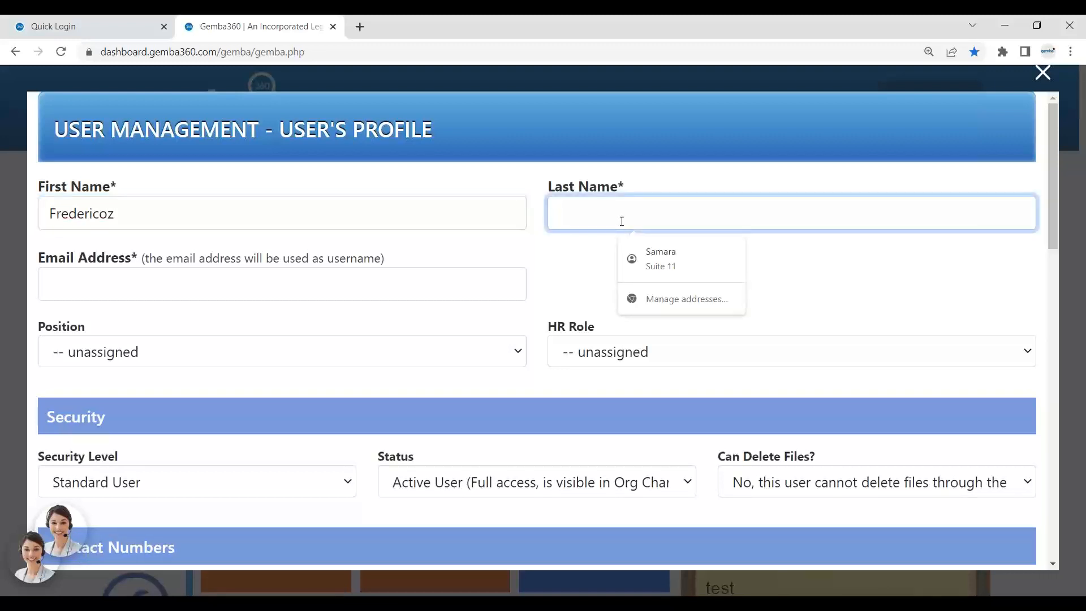
text(Fun)
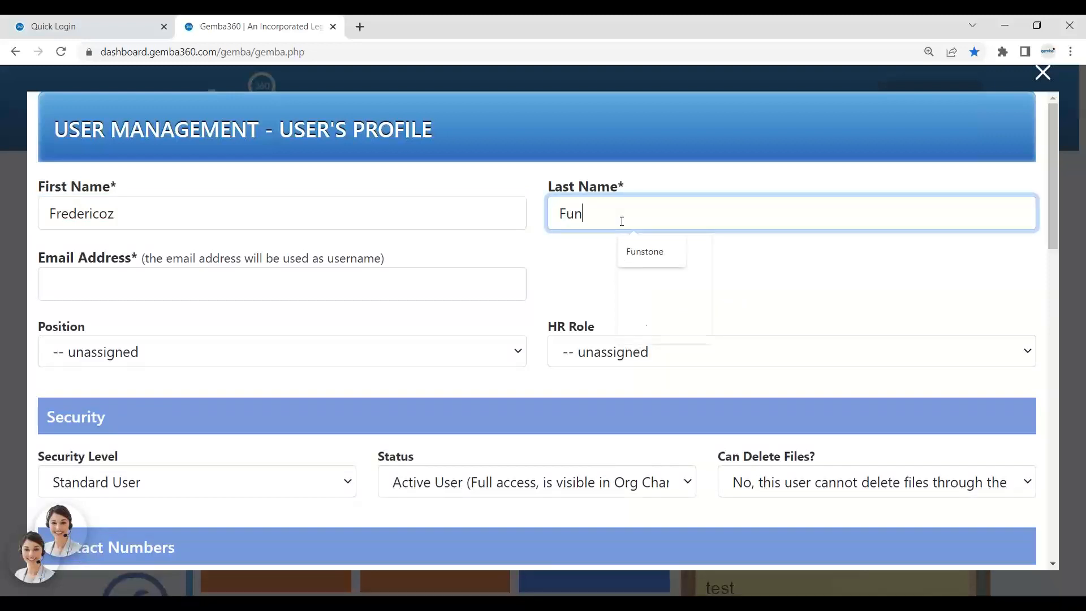
text(stone)
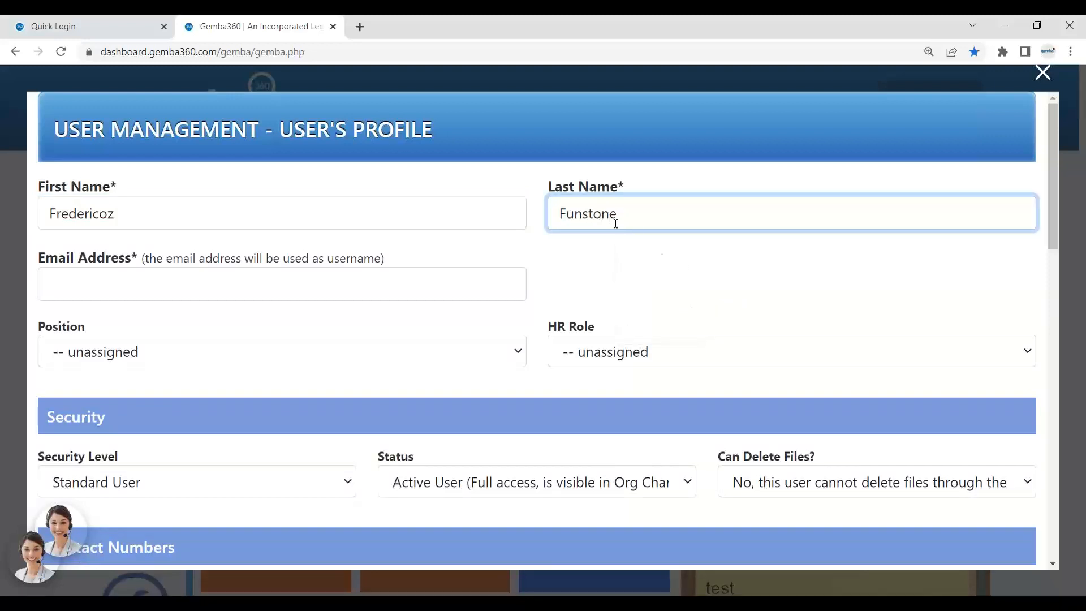
click(228, 285)
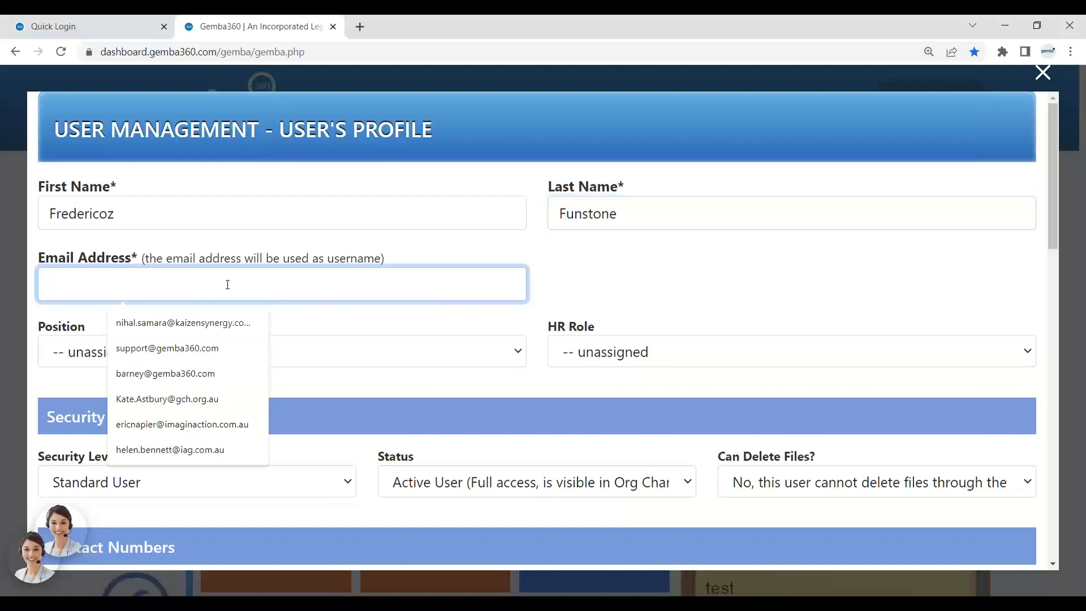
click(255, 262)
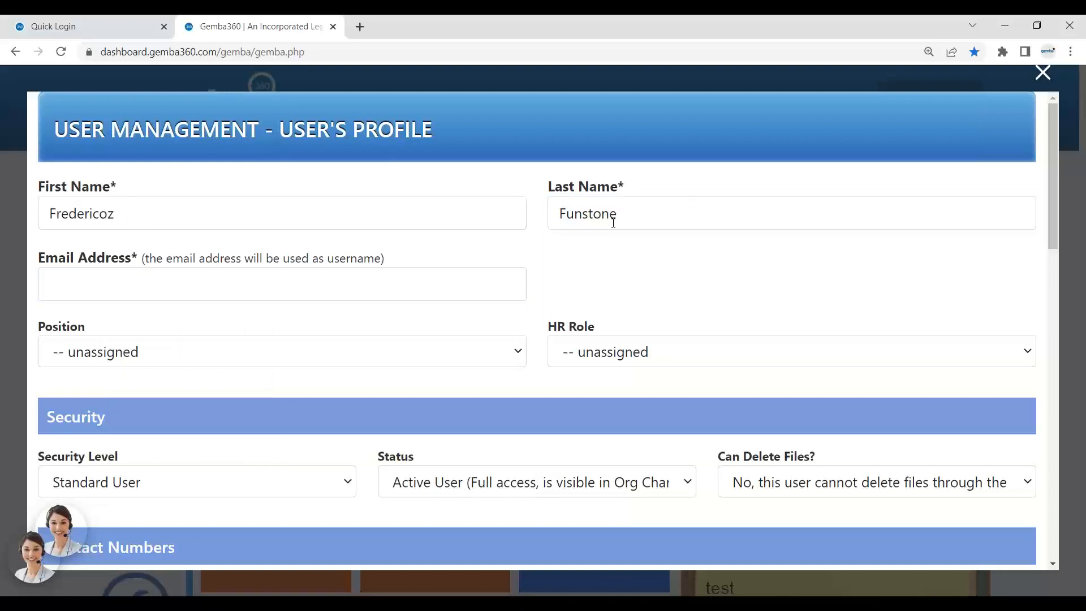
click(166, 288)
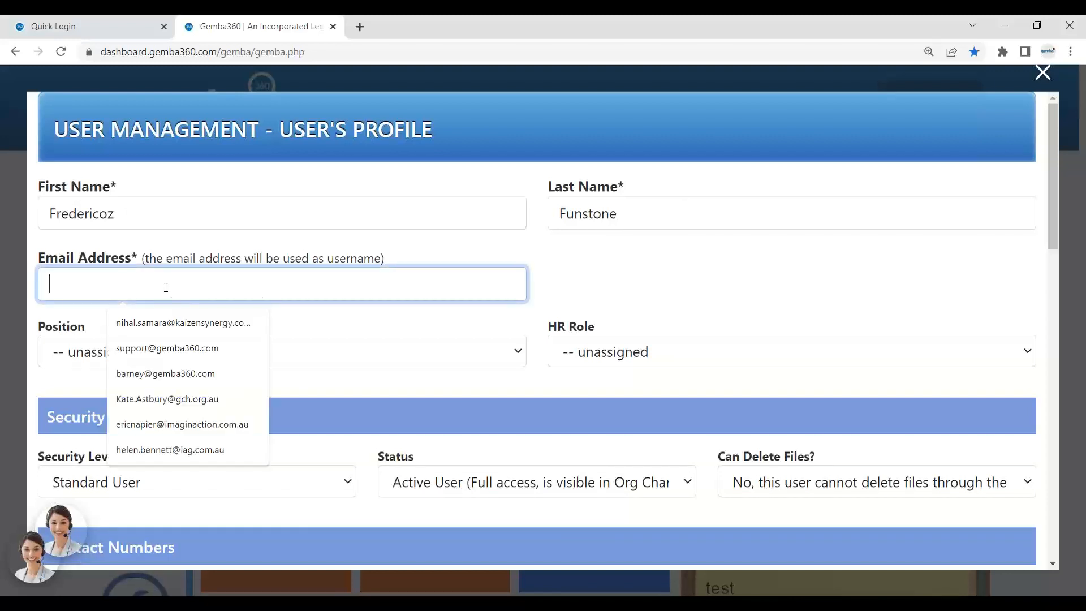
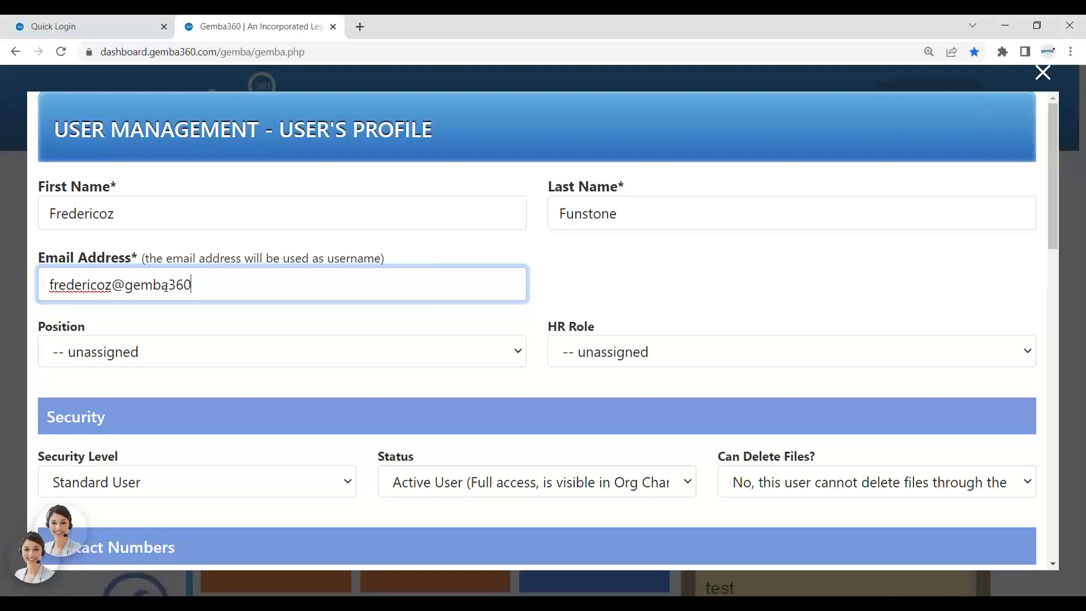
key(ctrl+a)
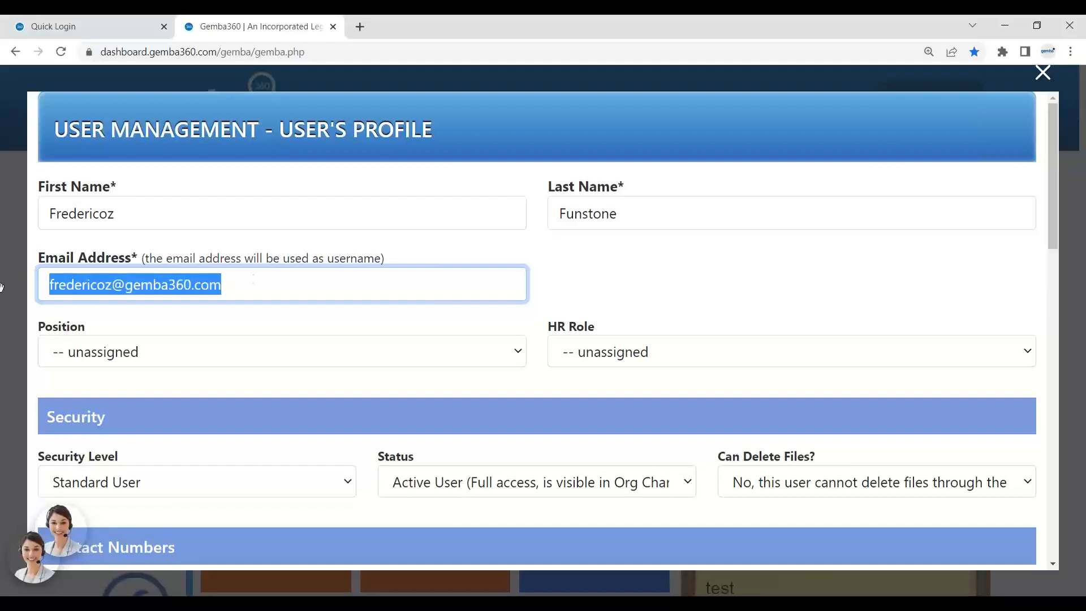
click(601, 269)
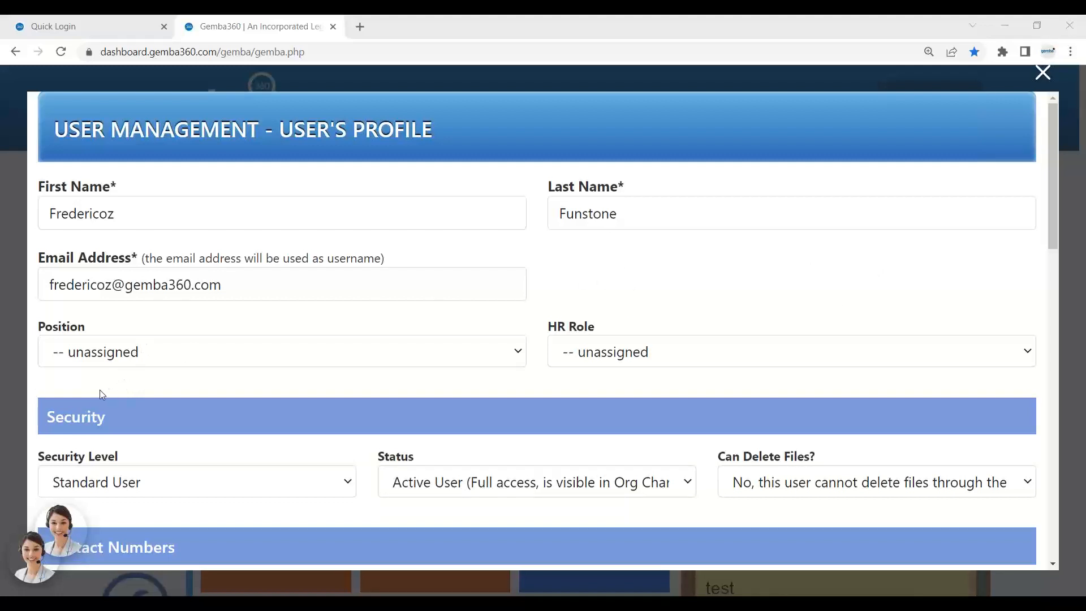
Assign the Receptionist position to the new user.
click(115, 355)
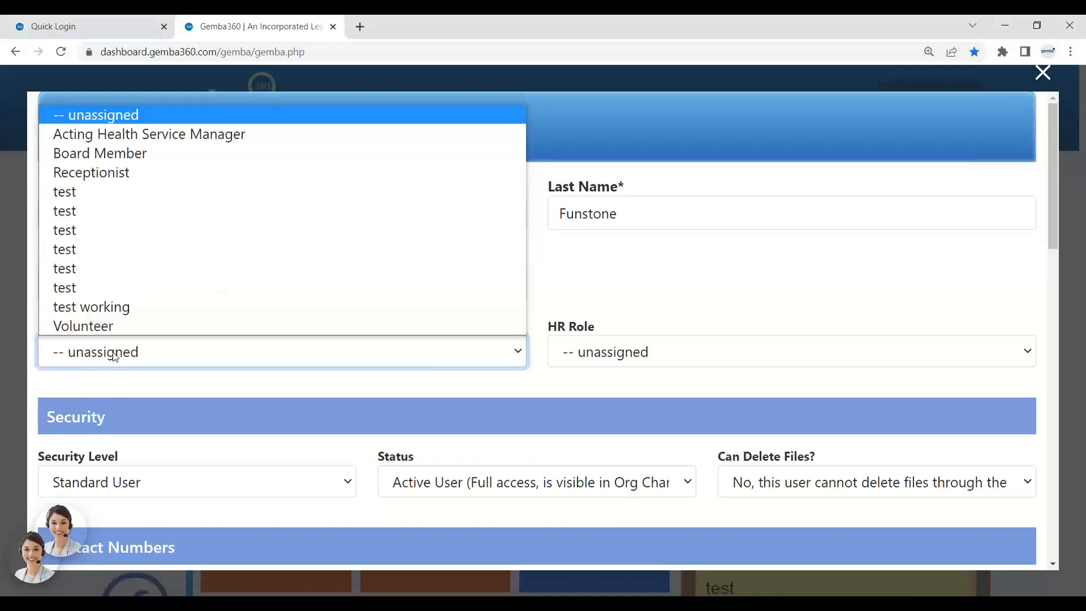
click(156, 177)
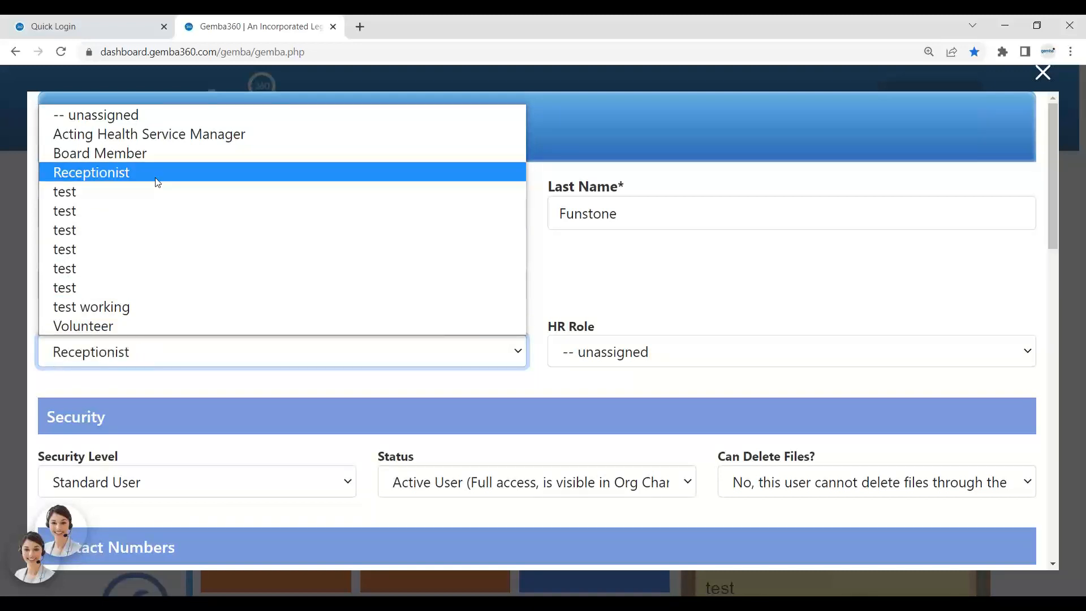
click(315, 355)
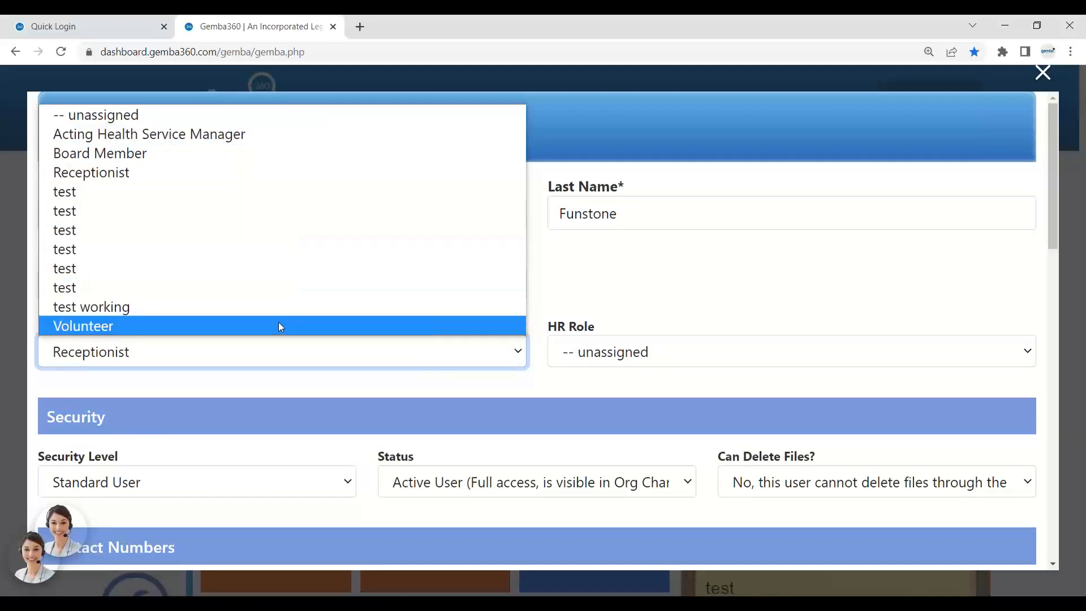
click(563, 297)
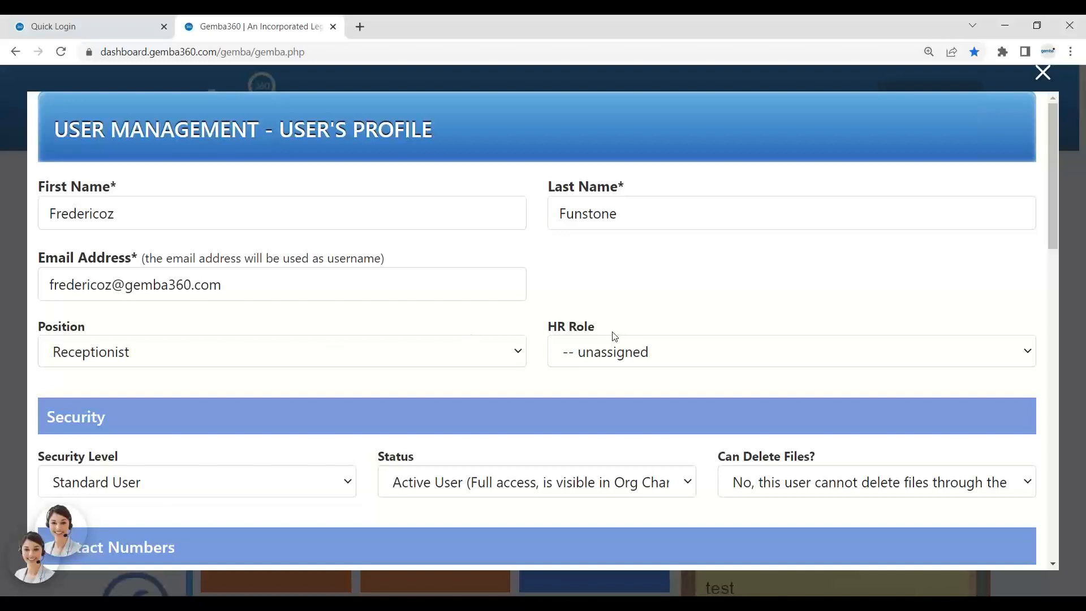
drag(598, 334, 549, 334)
Set the user's HR Role to employee.
click(597, 360)
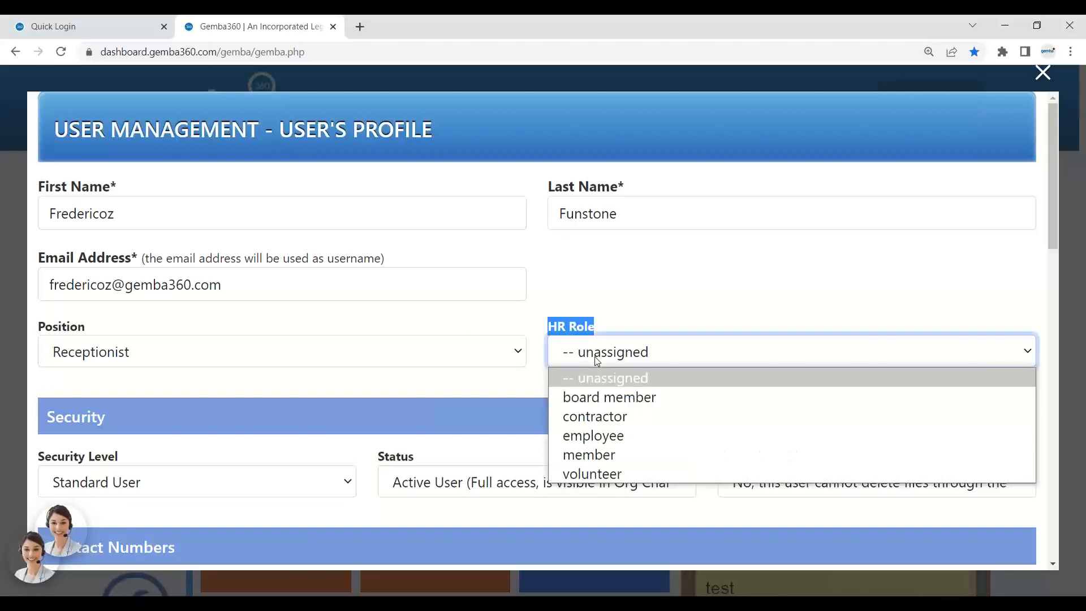
click(612, 437)
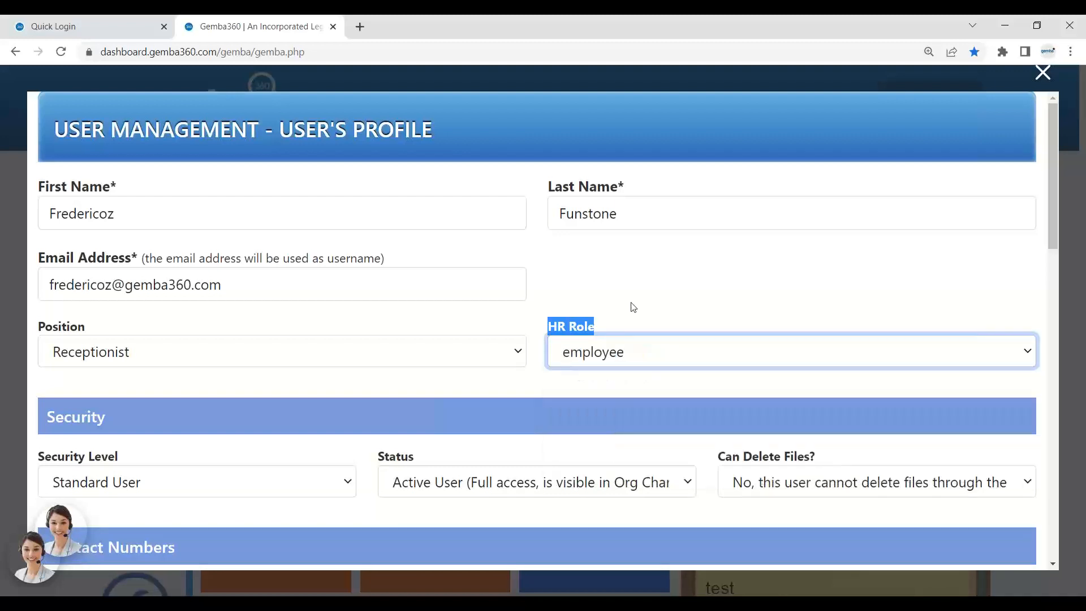
click(621, 357)
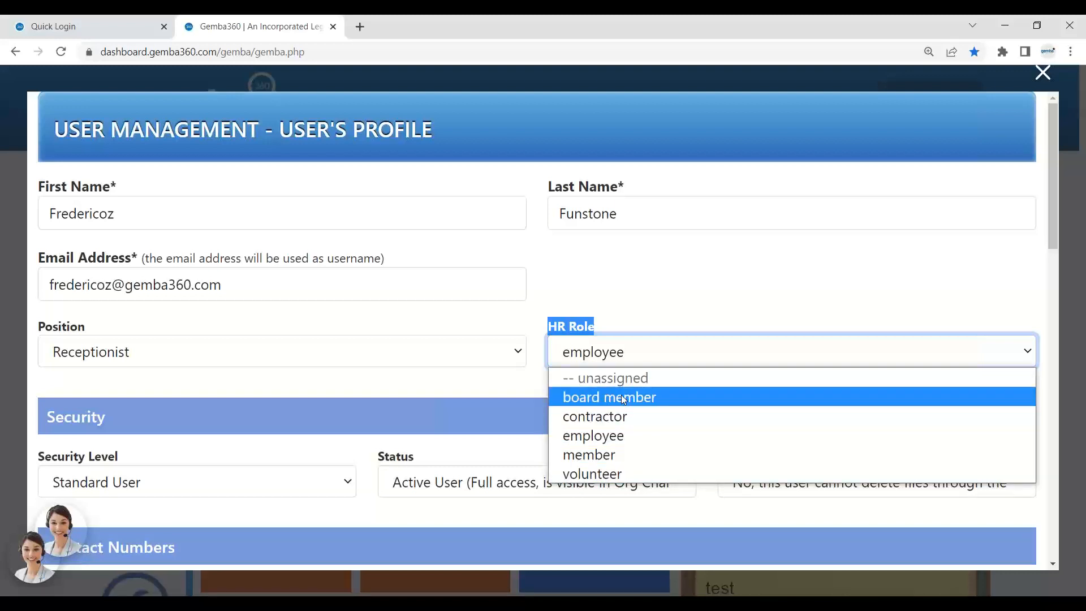
click(619, 439)
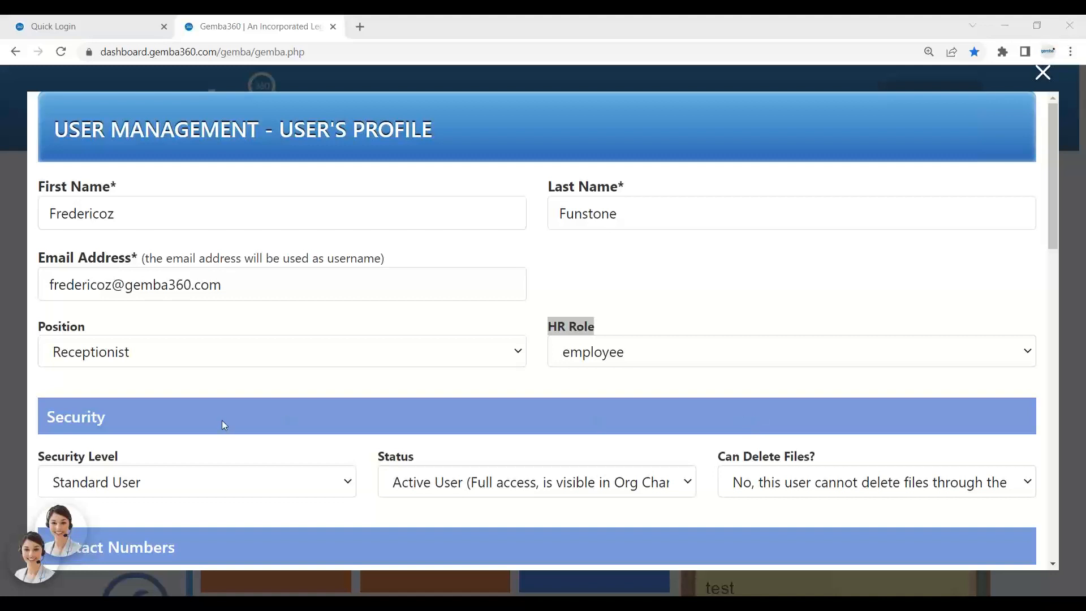
Leave the security level at Standard User and save the new user's profile.
scroll(236, 457, down, 4)
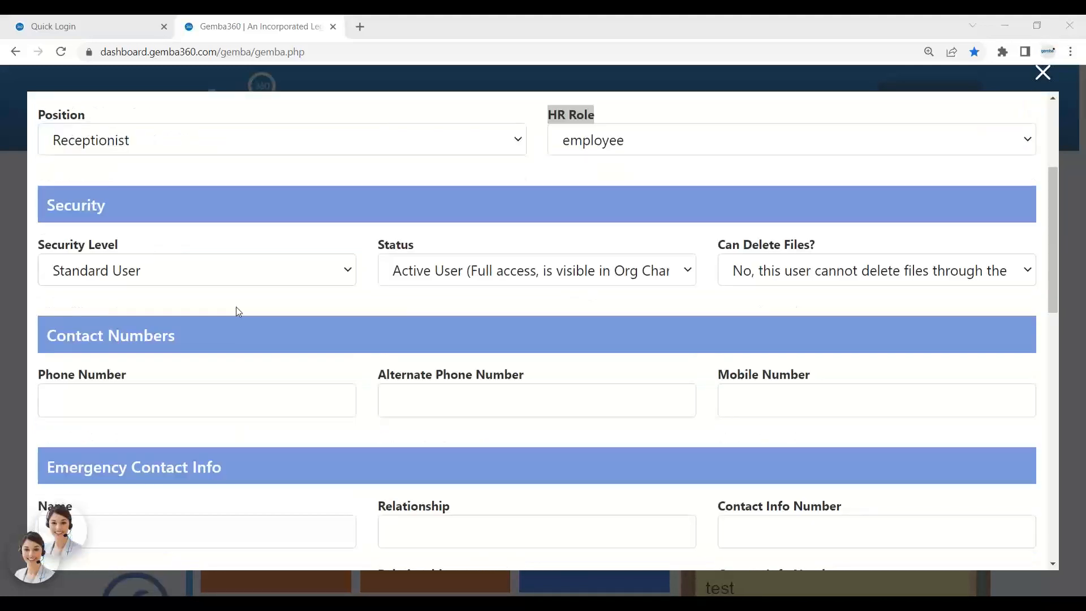
click(237, 273)
click(237, 273)
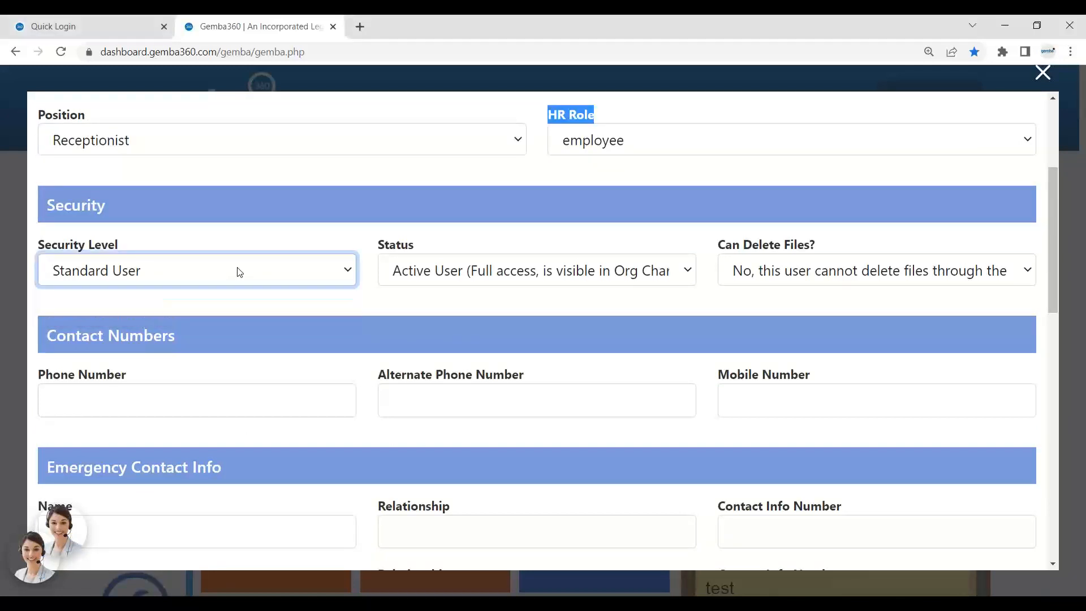
click(425, 306)
scroll(424, 303, down, 12)
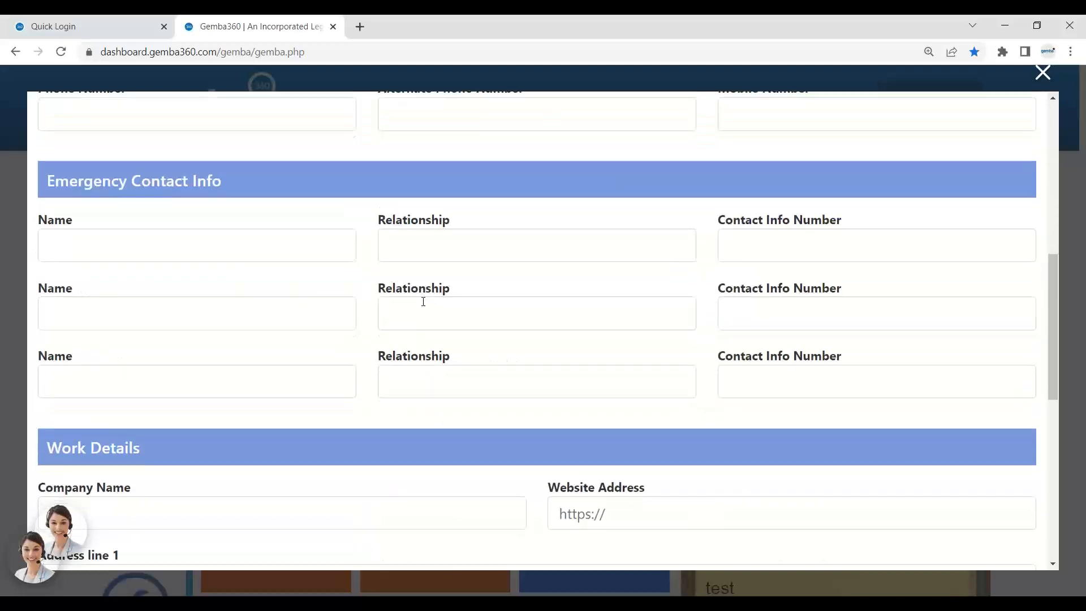
scroll(423, 301, down, 3)
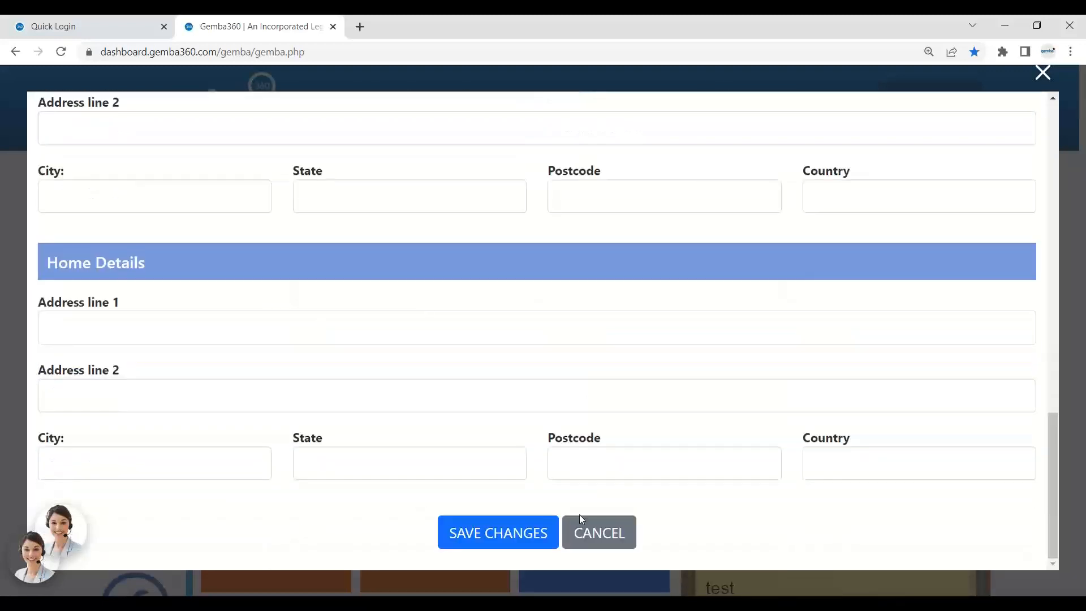
click(540, 536)
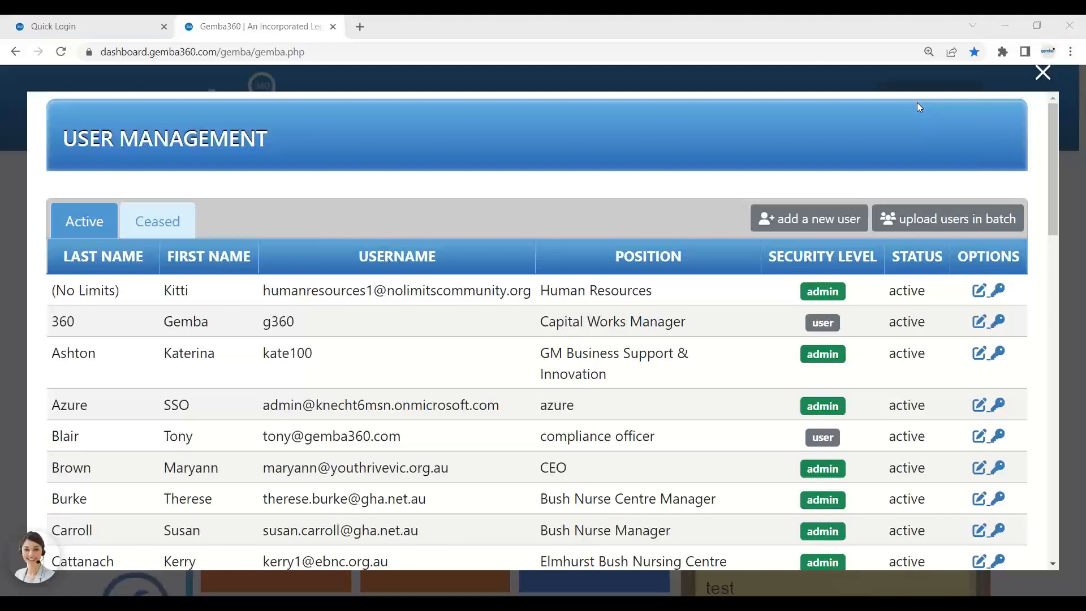
Find the new user in the User Management list and open their profile for editing.
key(ctrl+f)
text(fred)
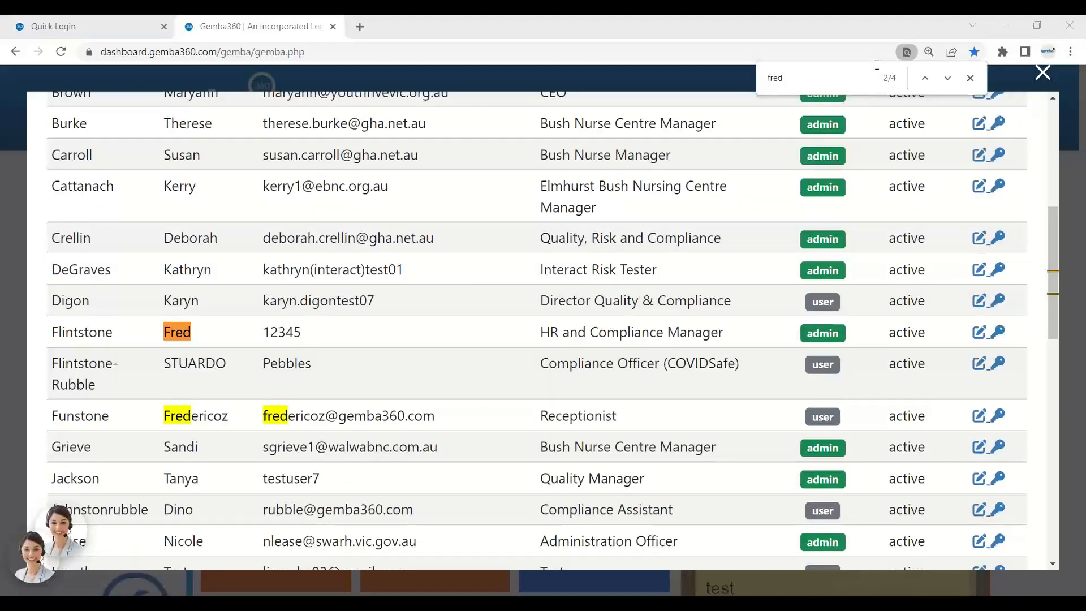
drag(439, 416, 296, 417)
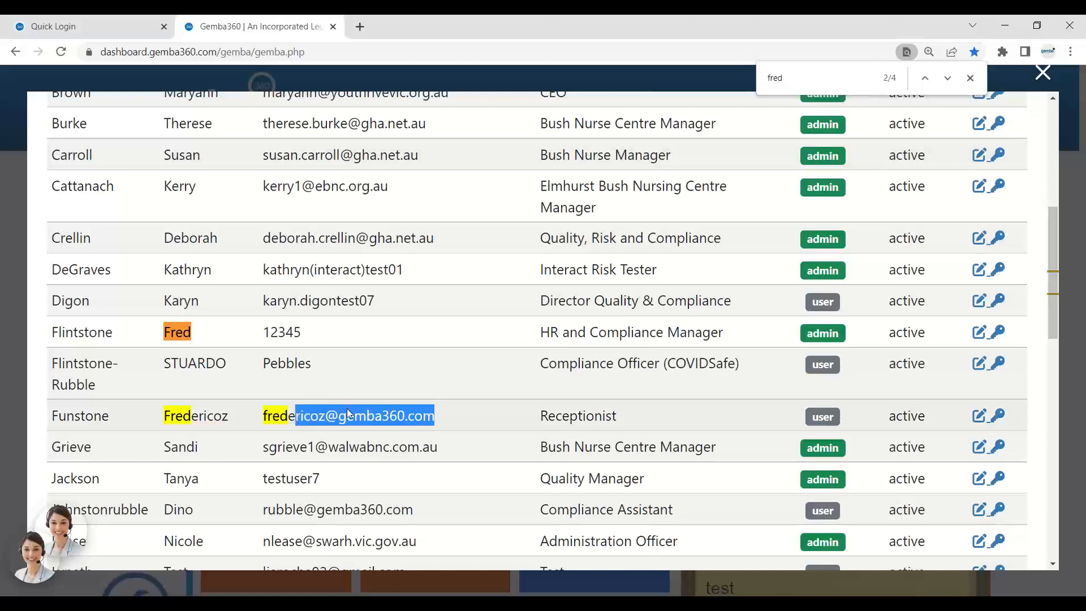
click(977, 417)
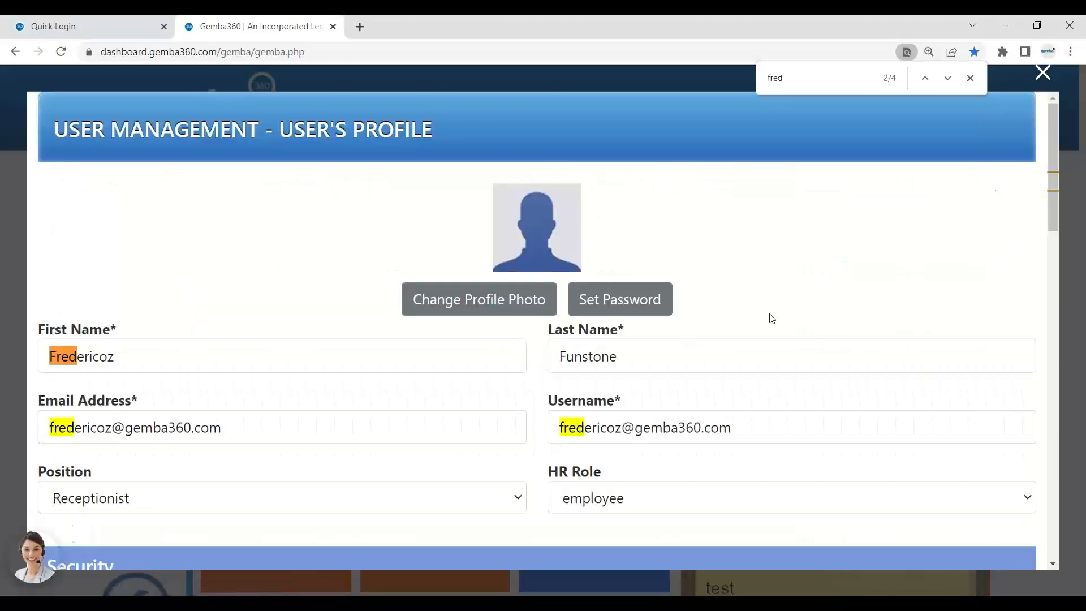
Set and confirm a password for the user, save it, and close the window.
click(653, 298)
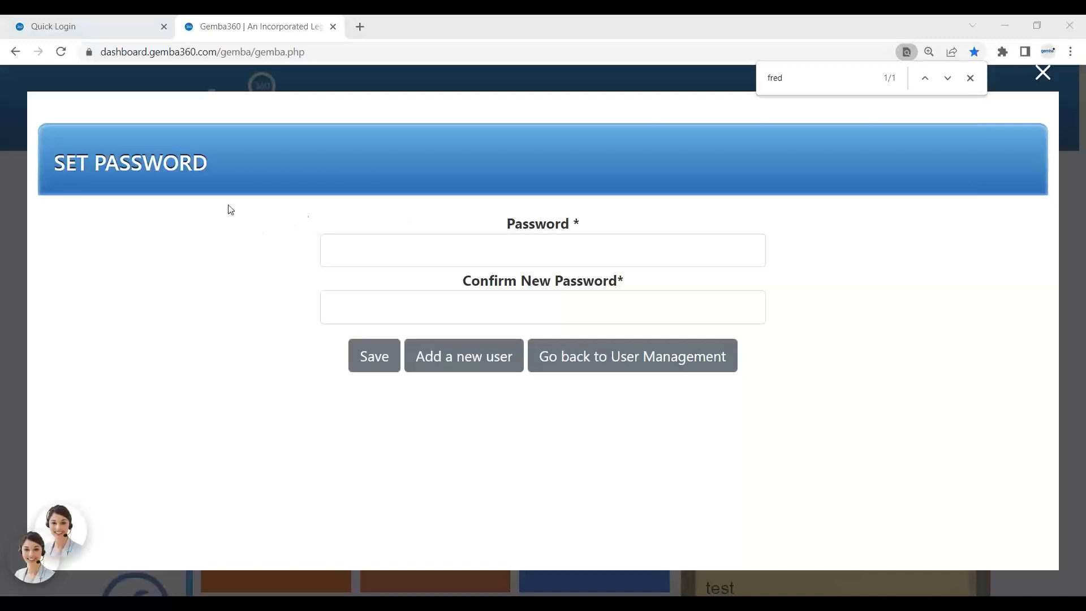
click(456, 258)
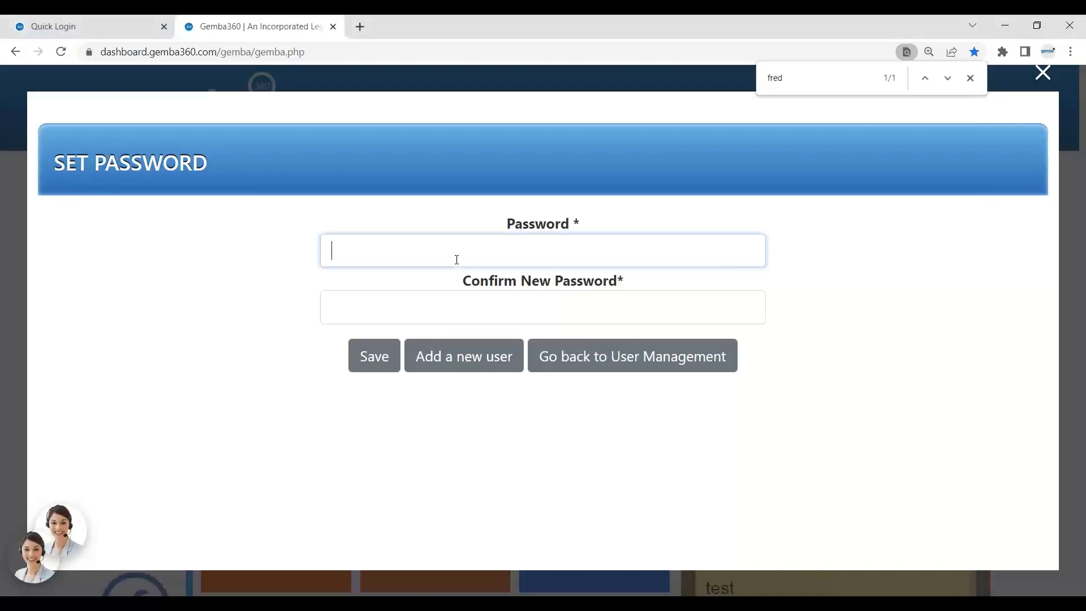
text(•••)
click(440, 306)
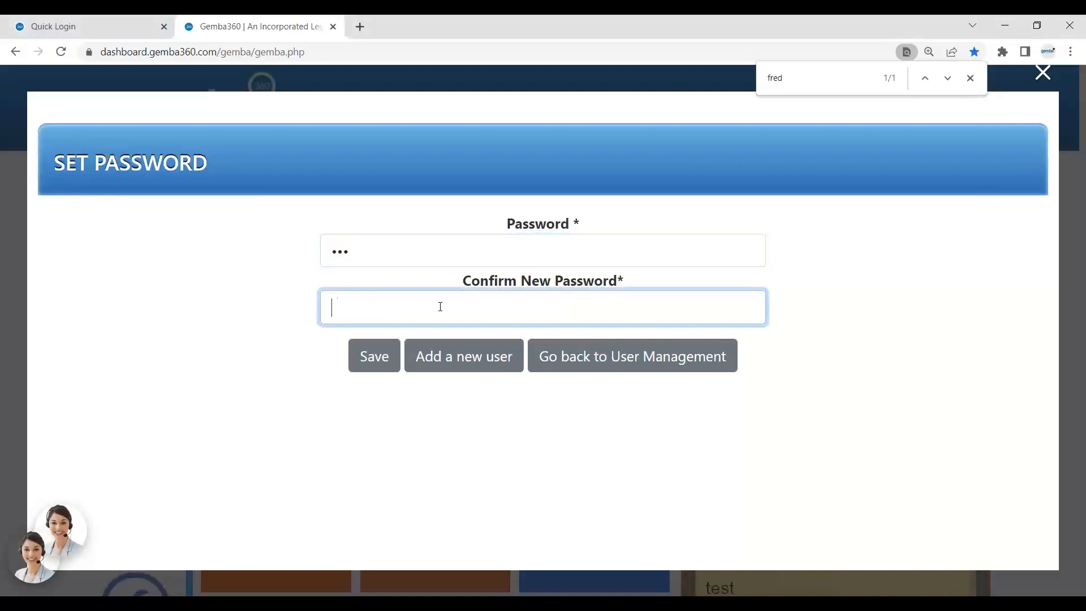
text(•••)
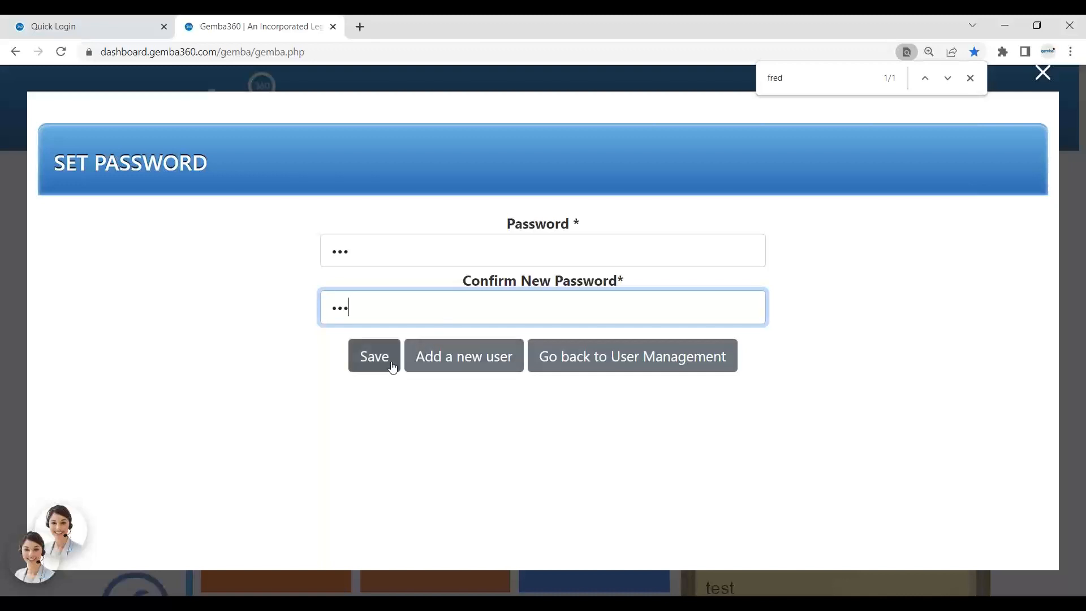
click(393, 366)
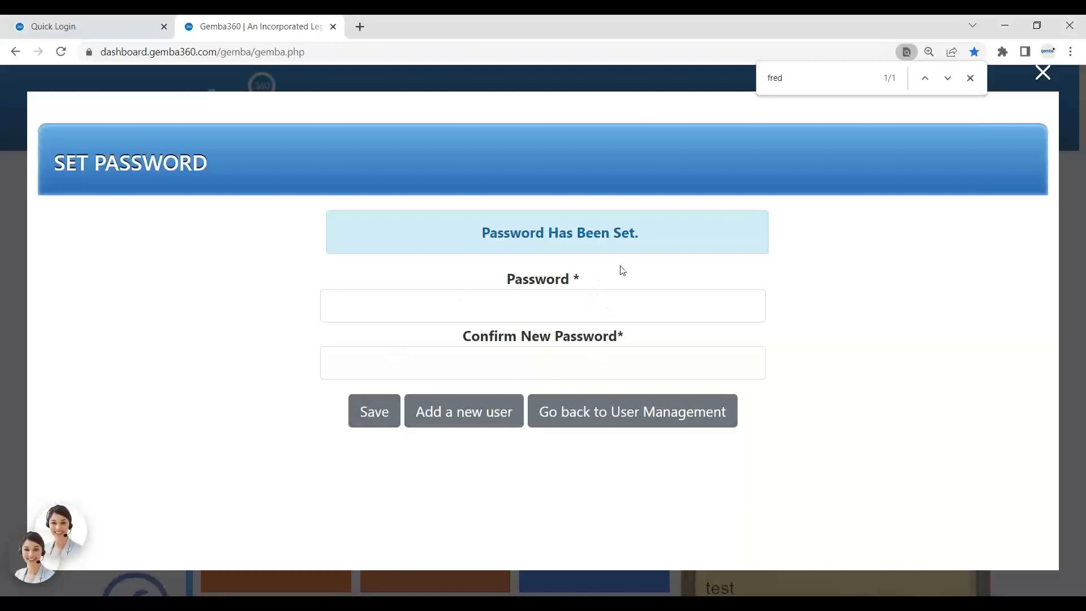
click(1044, 73)
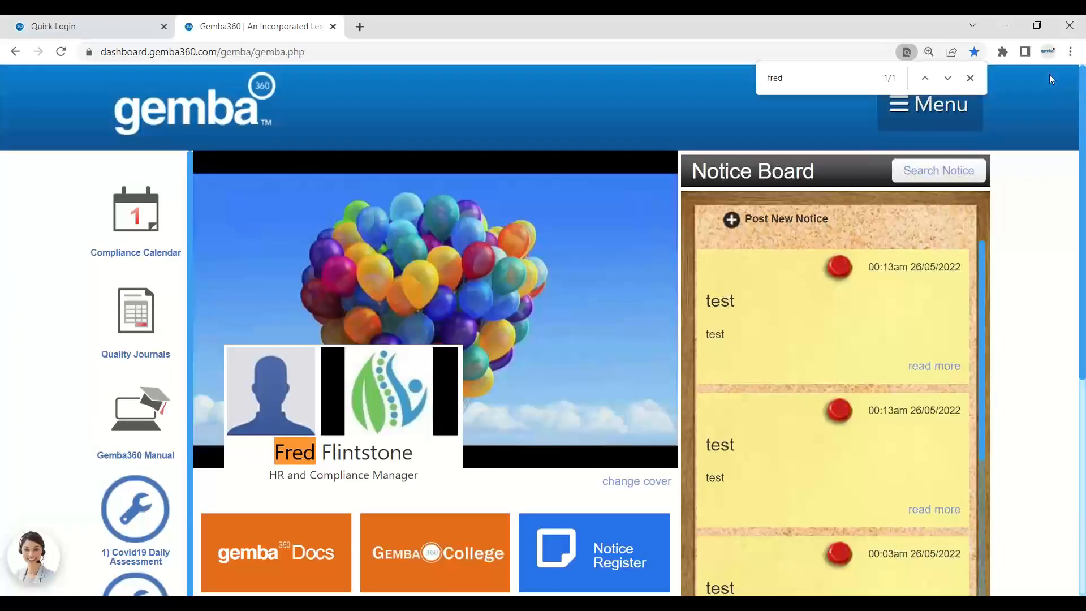
Close the find bar and open the Organisational Profile from the menu.
click(976, 82)
mouse_move(975, 113)
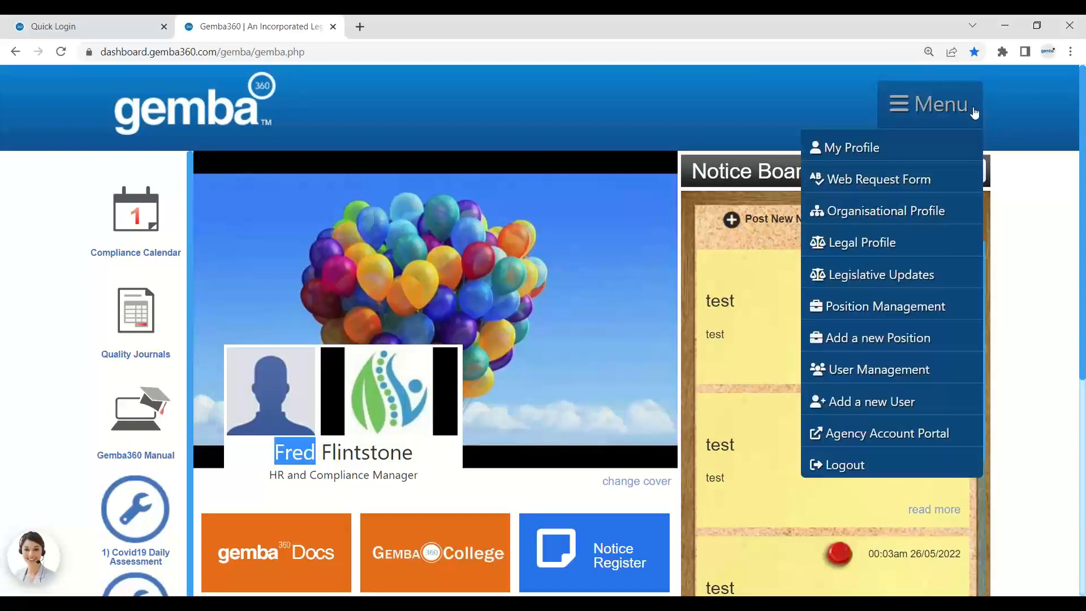
click(948, 216)
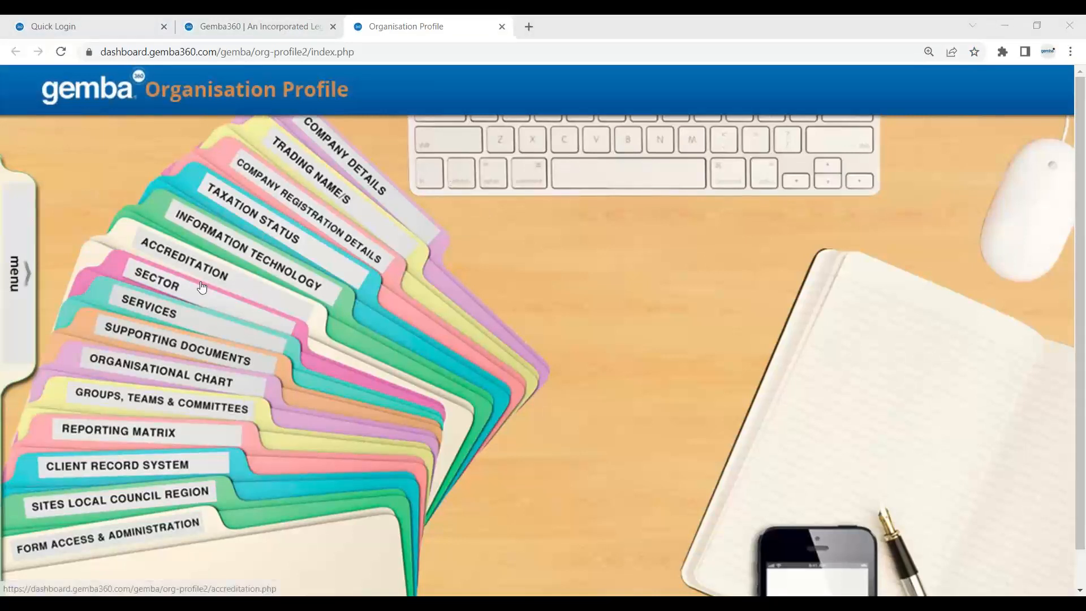
Open the Reporting Matrix and show the positions starting with R.
click(153, 443)
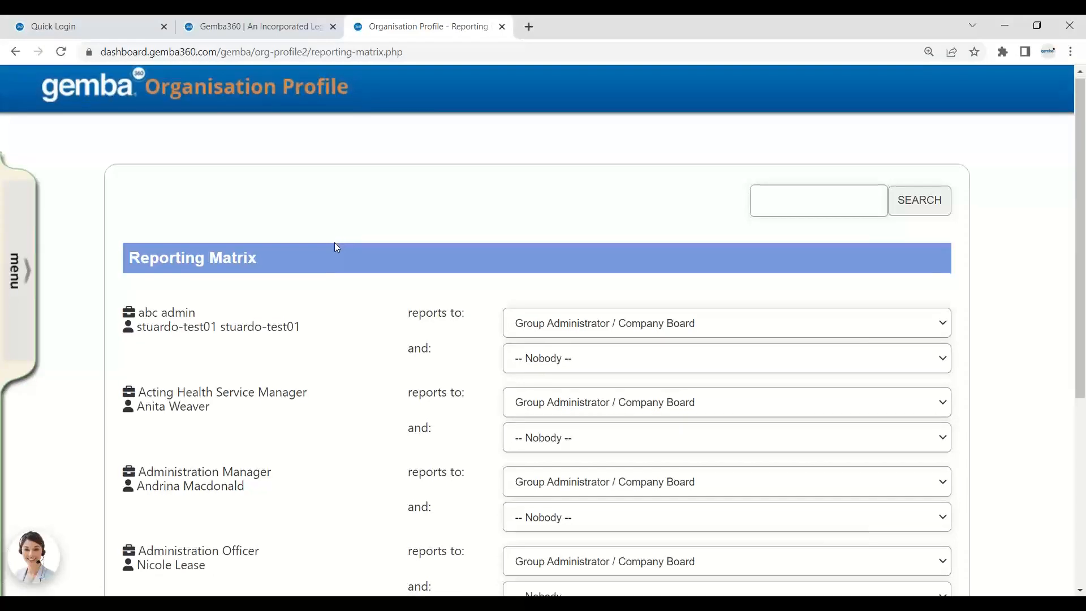
scroll(335, 243, down, 5)
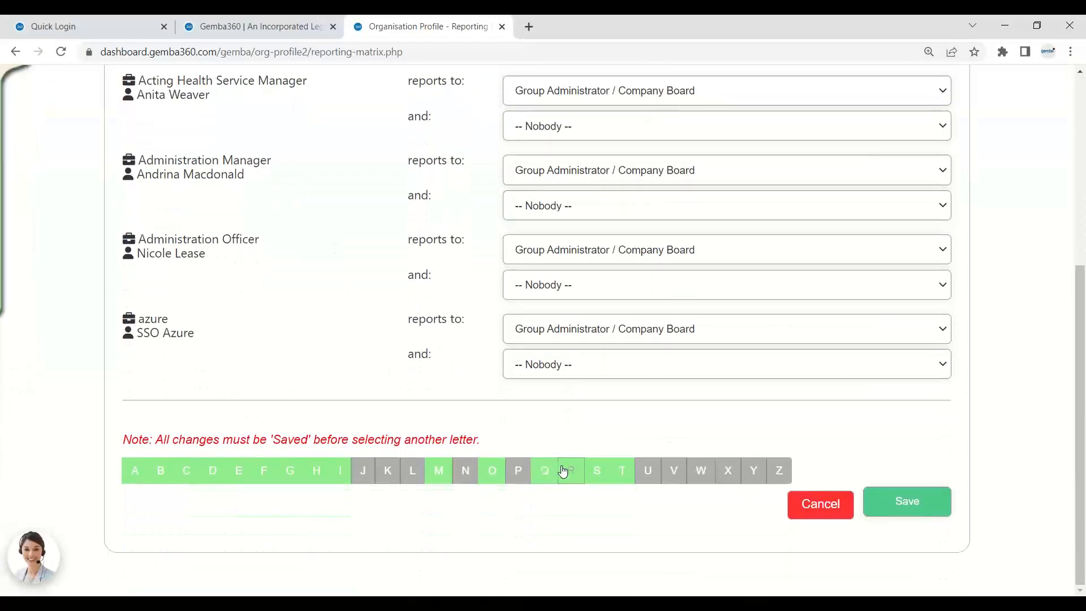
click(580, 479)
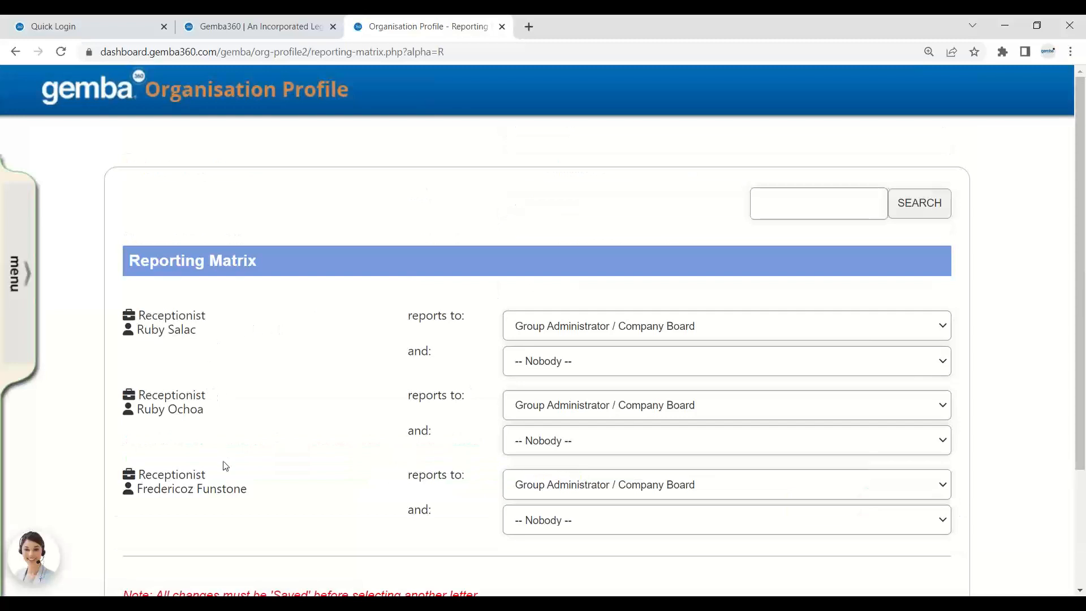
drag(136, 489, 229, 474)
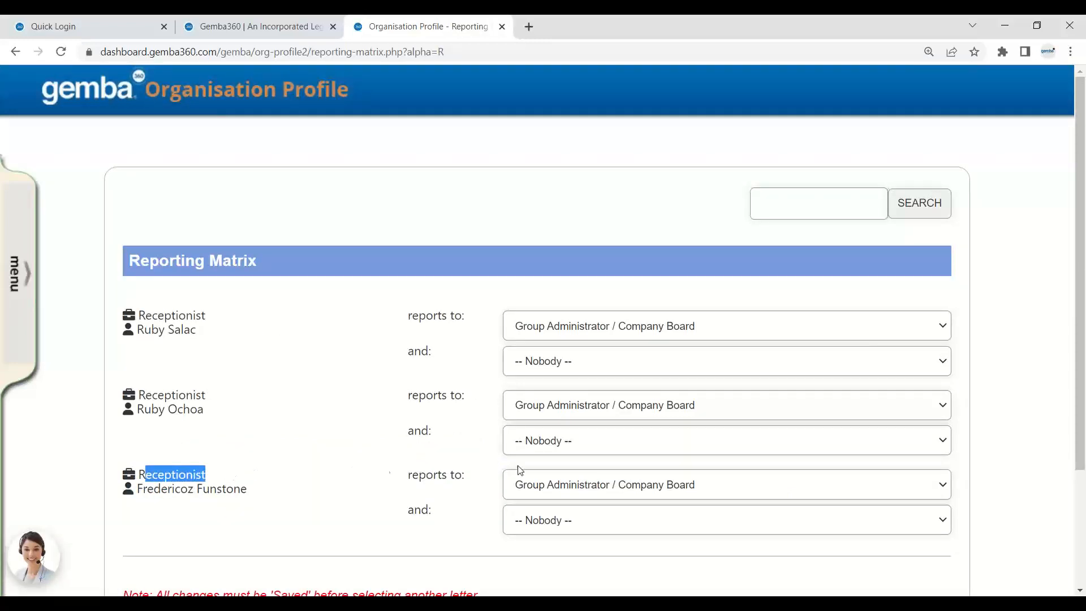
click(569, 493)
click(368, 478)
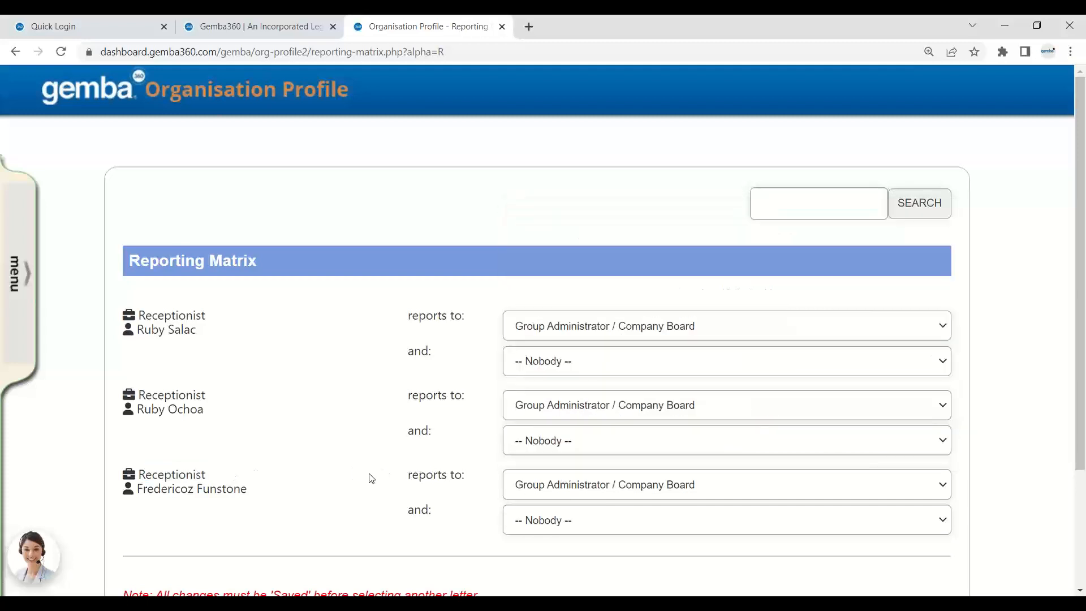
Make the Receptionist report to the Compliance Assistant and save the matrix.
drag(216, 479, 152, 476)
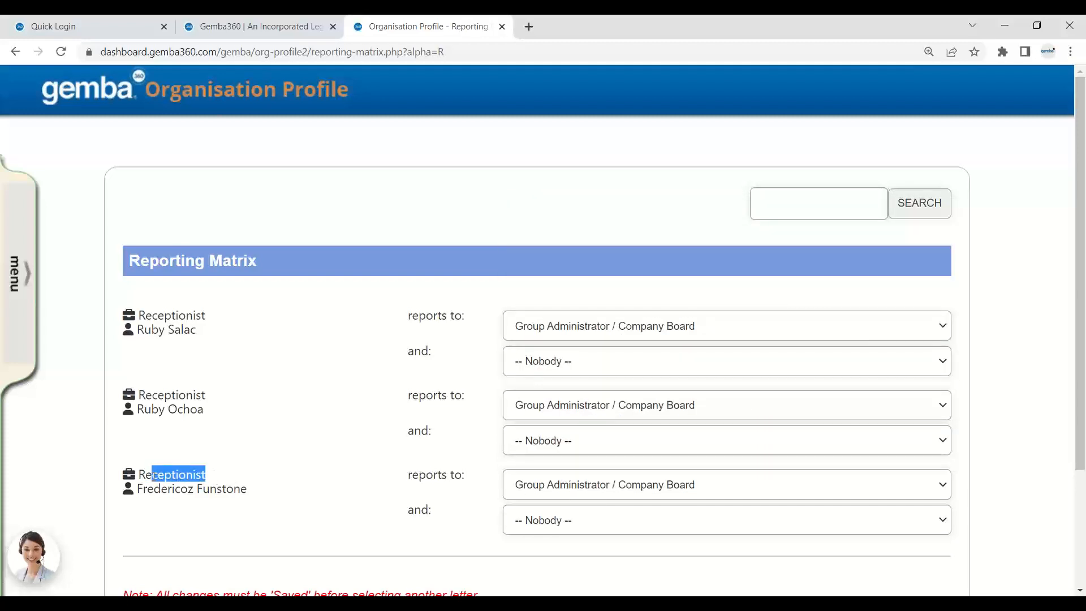
click(642, 500)
scroll(588, 396, down, 1)
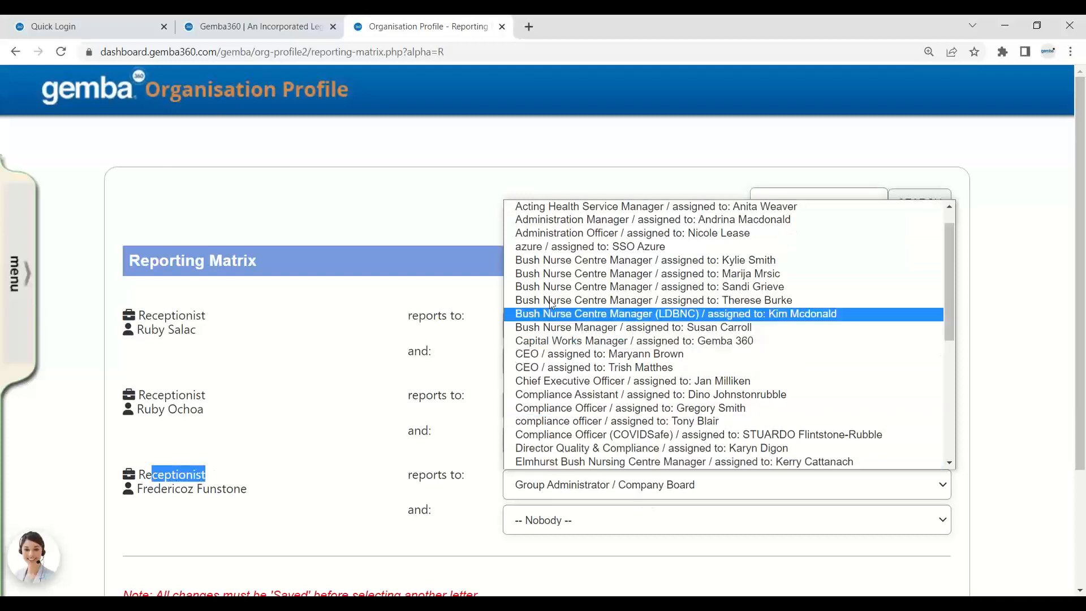
click(530, 394)
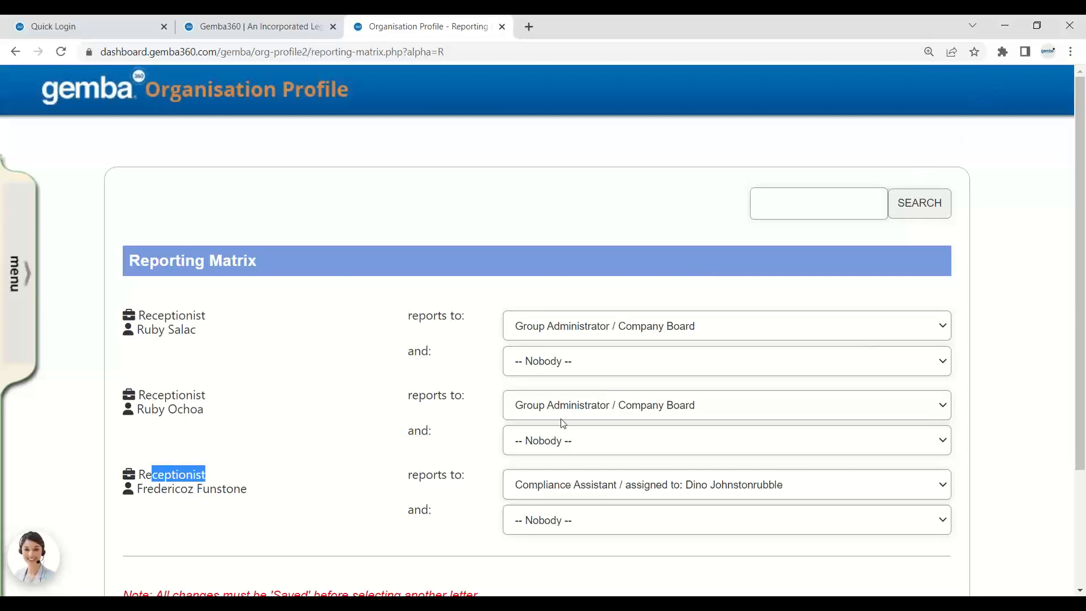
scroll(563, 423, down, 3)
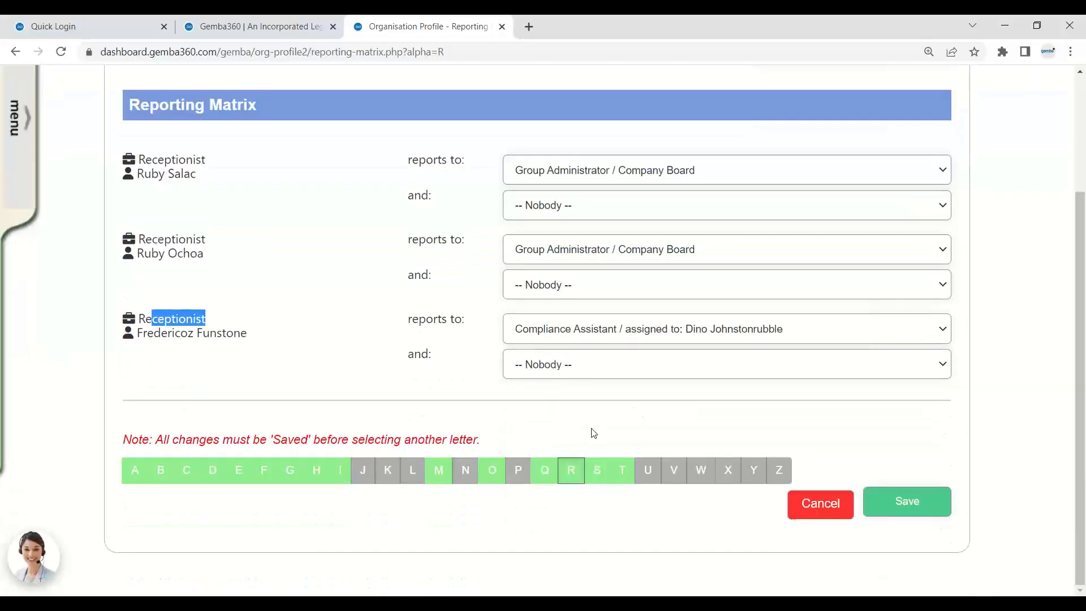
click(910, 501)
Add the Receptionist position to the All Staff Team and save it.
mouse_move(114, 360)
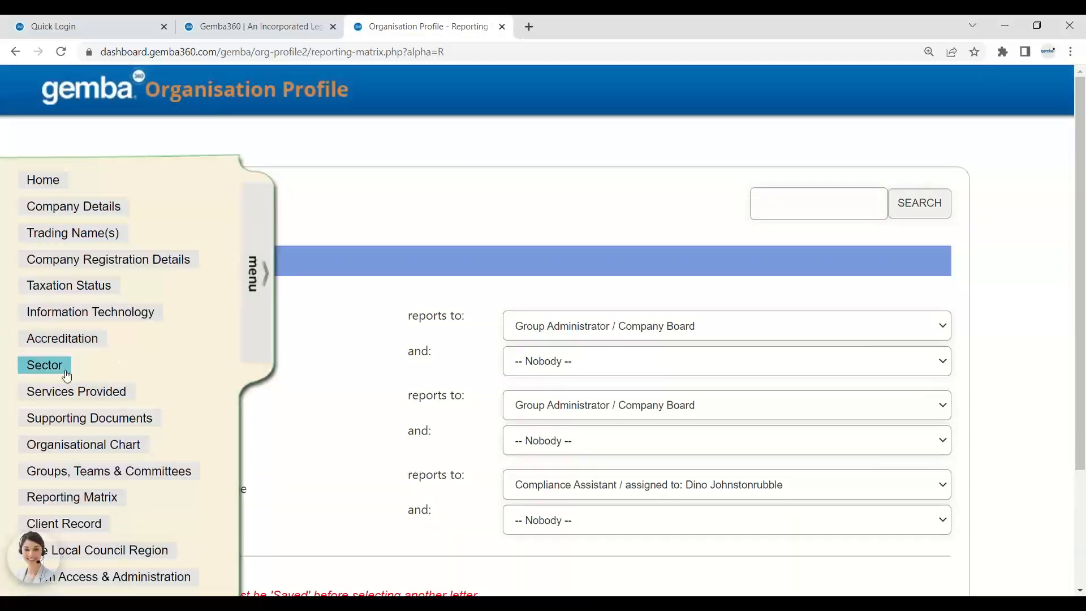
click(33, 185)
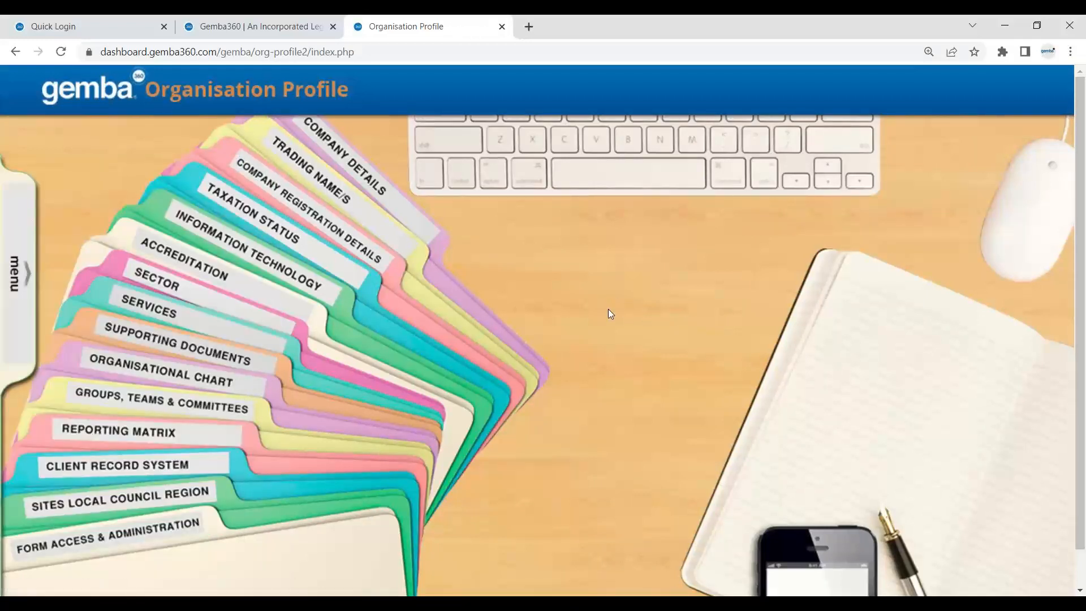
click(207, 414)
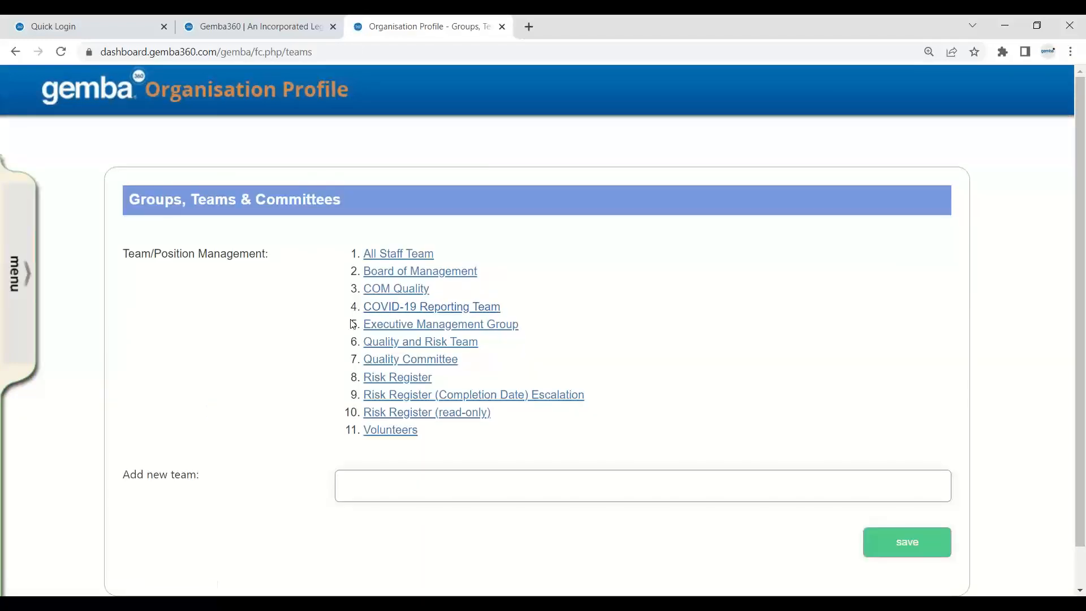
click(417, 261)
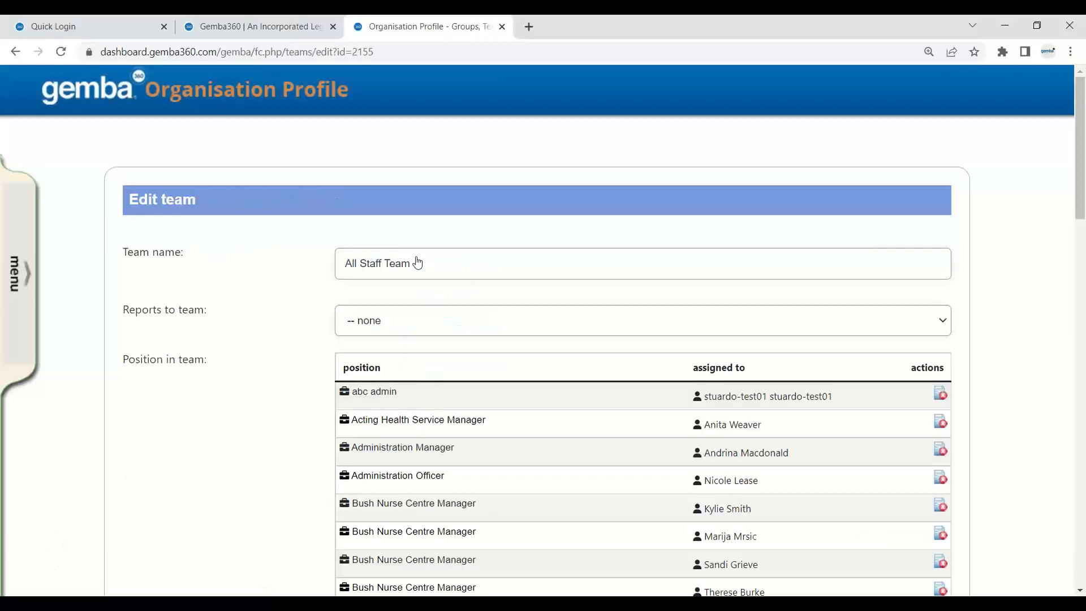
scroll(417, 260, down, 15)
scroll(417, 257, down, 5)
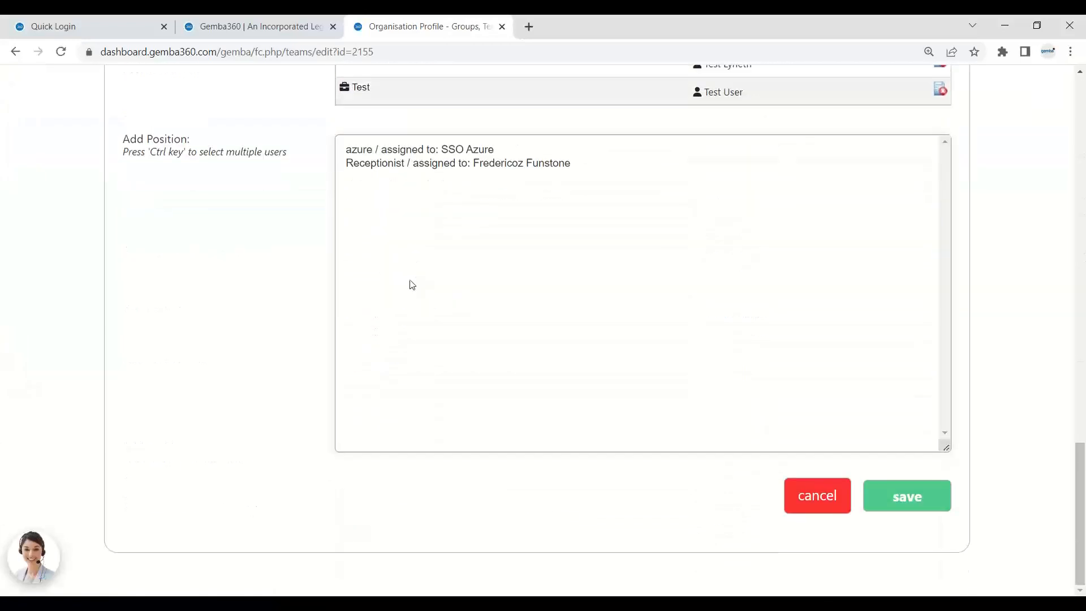
click(431, 163)
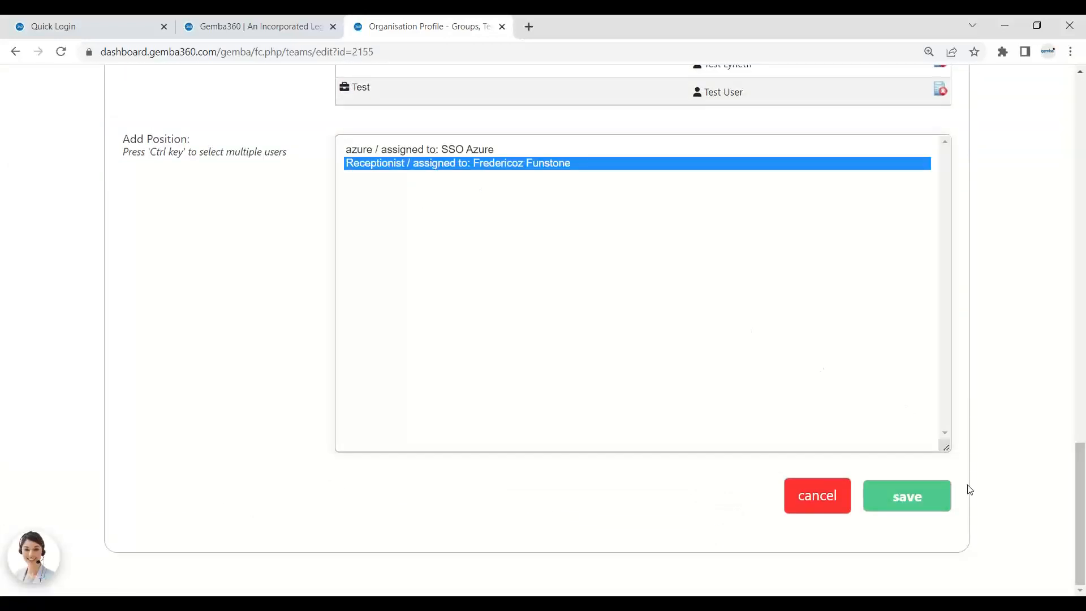
click(908, 498)
Check the new Receptionist row in the team, then close the Organisation Profile tab.
scroll(474, 306, down, 6)
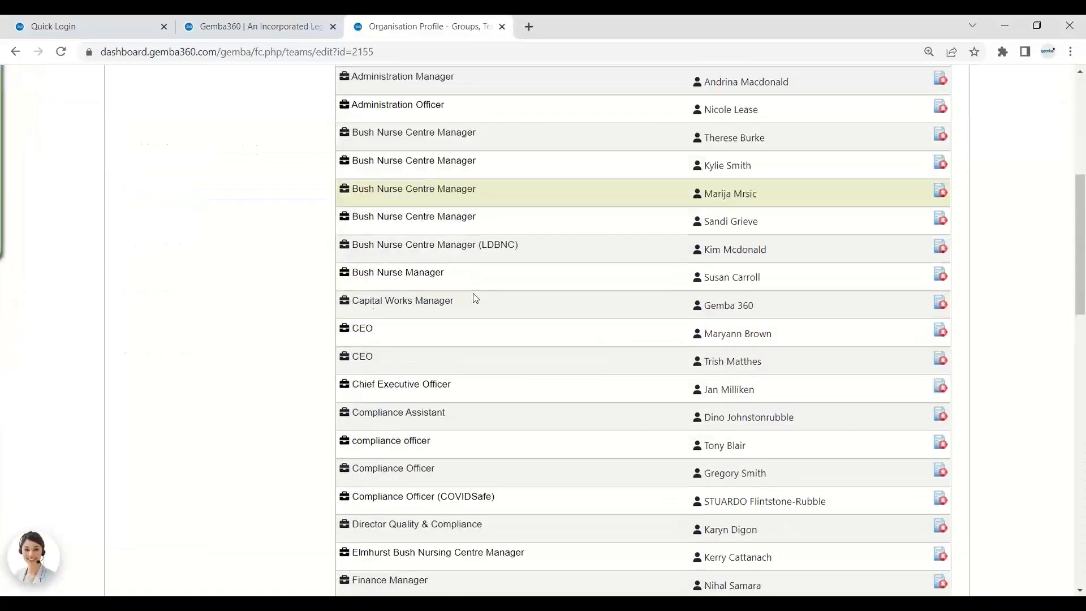
scroll(474, 298, down, 10)
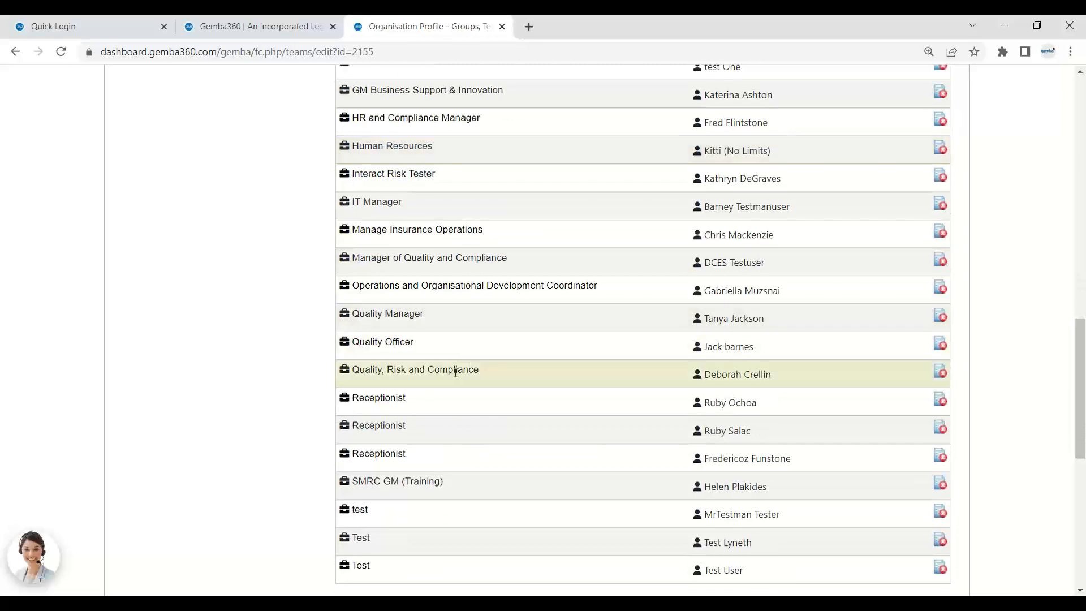
scroll(456, 372, down, 1)
scroll(653, 368, up, 1)
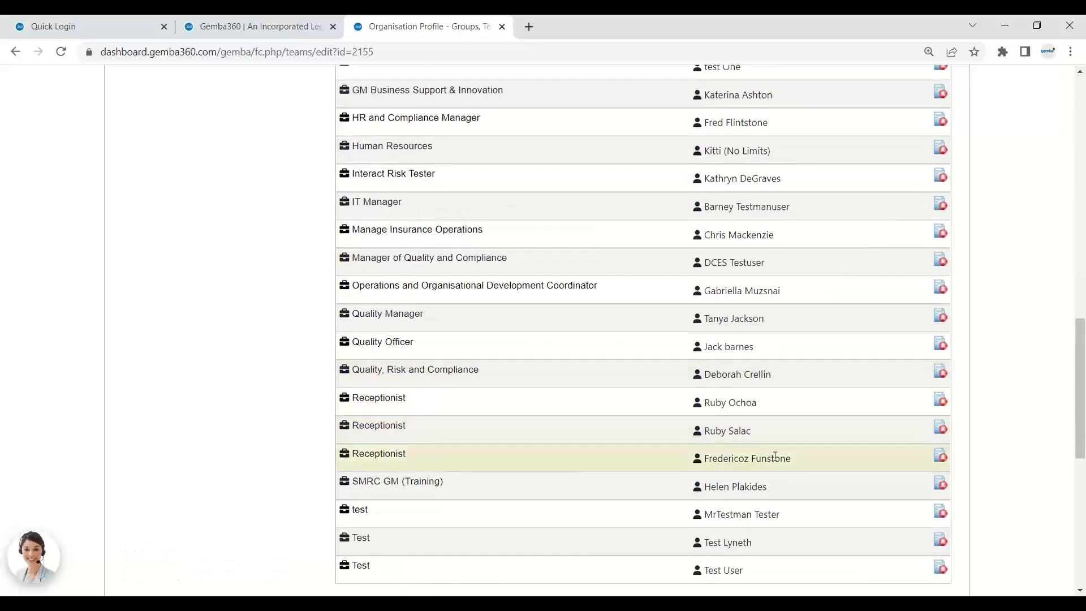
drag(791, 457, 358, 451)
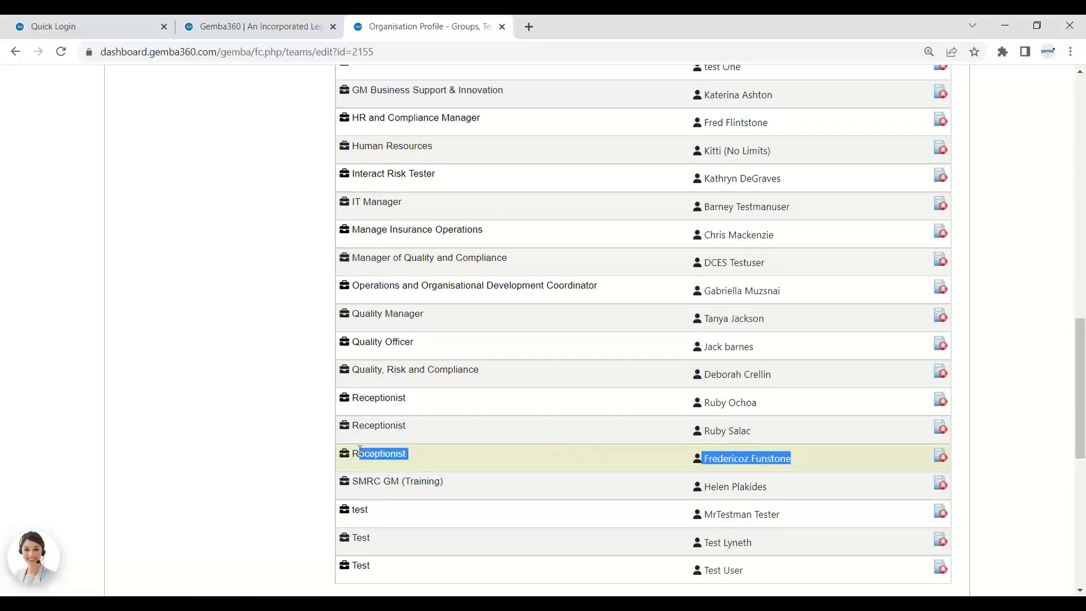
click(503, 26)
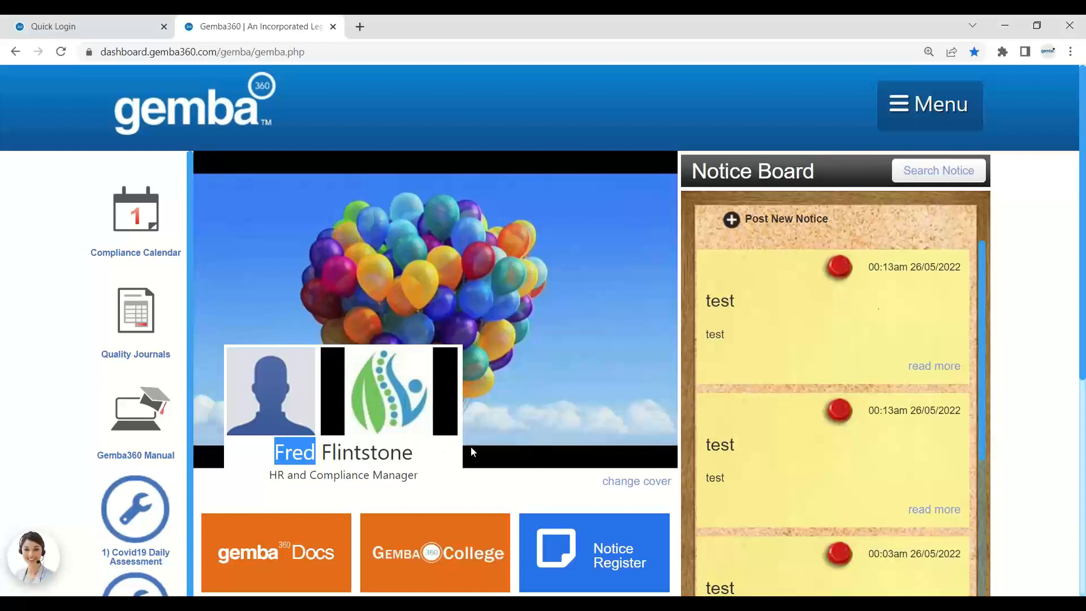
Switch to the Quick Login tab showing the Welcome to Gemba login form.
click(1068, 58)
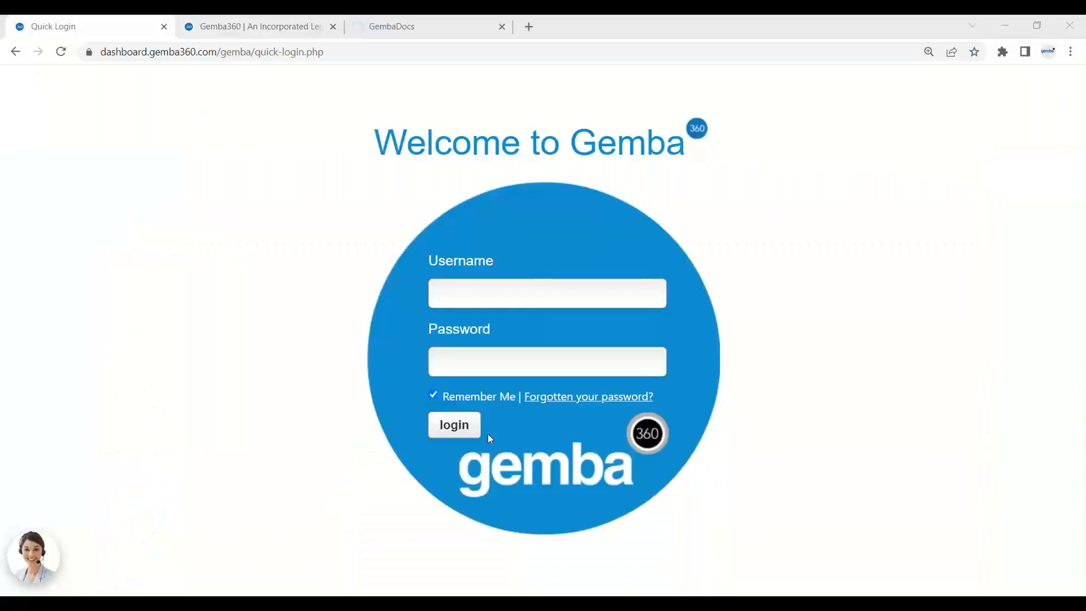
Start entering a username on the Gemba360 login page and dismiss the autofill suggestions.
click(501, 297)
click(572, 205)
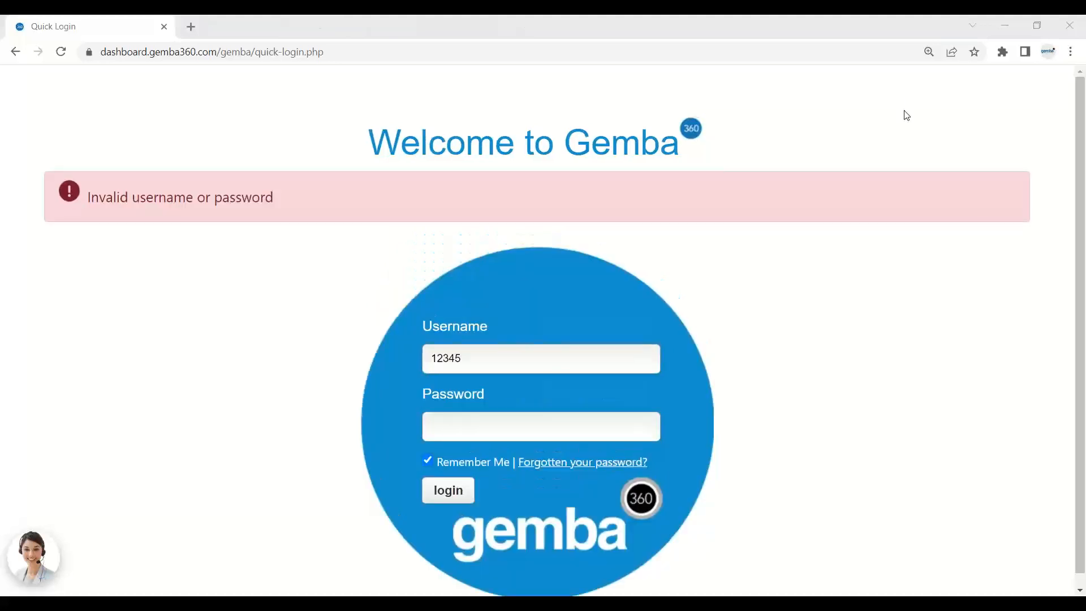
Enter the administrator account password and sign in to the dashboard.
click(484, 423)
text(12345)
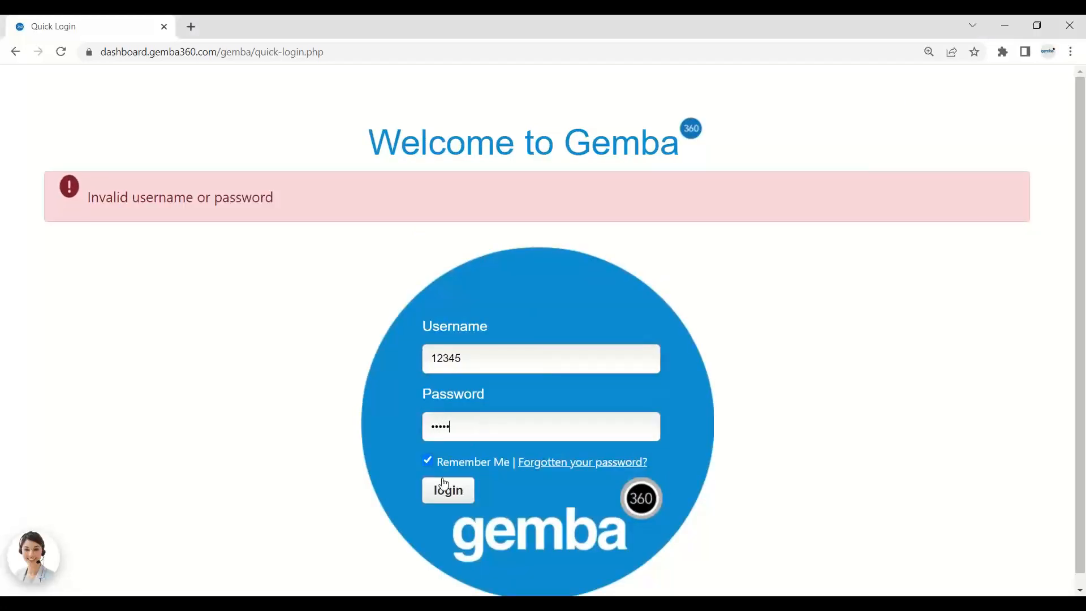
click(444, 488)
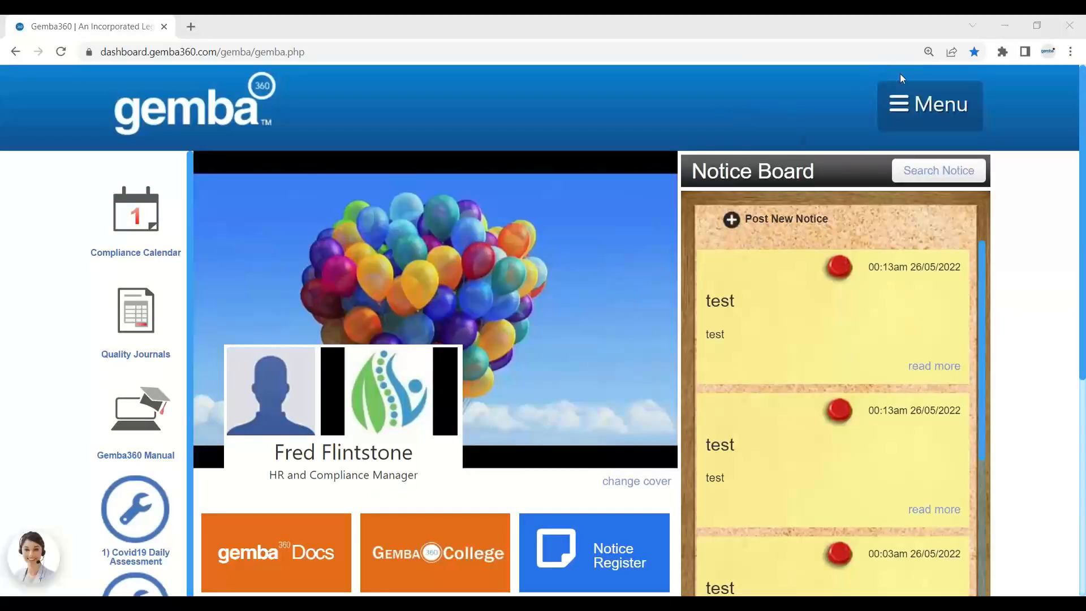
Go to User Management and open the receptionist user's profile for editing.
click(917, 105)
click(898, 371)
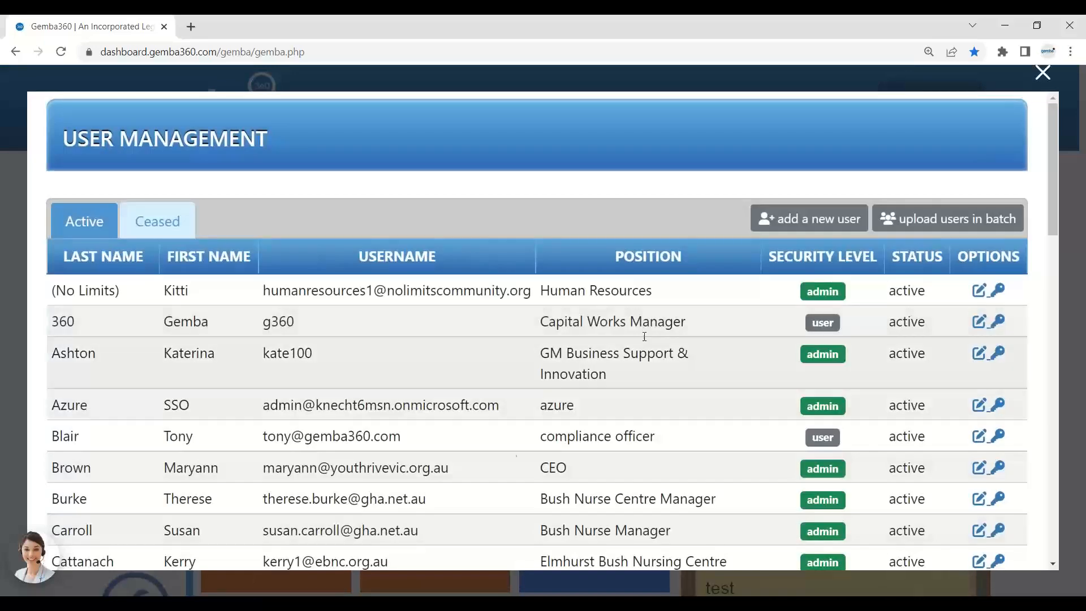
scroll(458, 447, down, 5)
scroll(453, 439, down, 4)
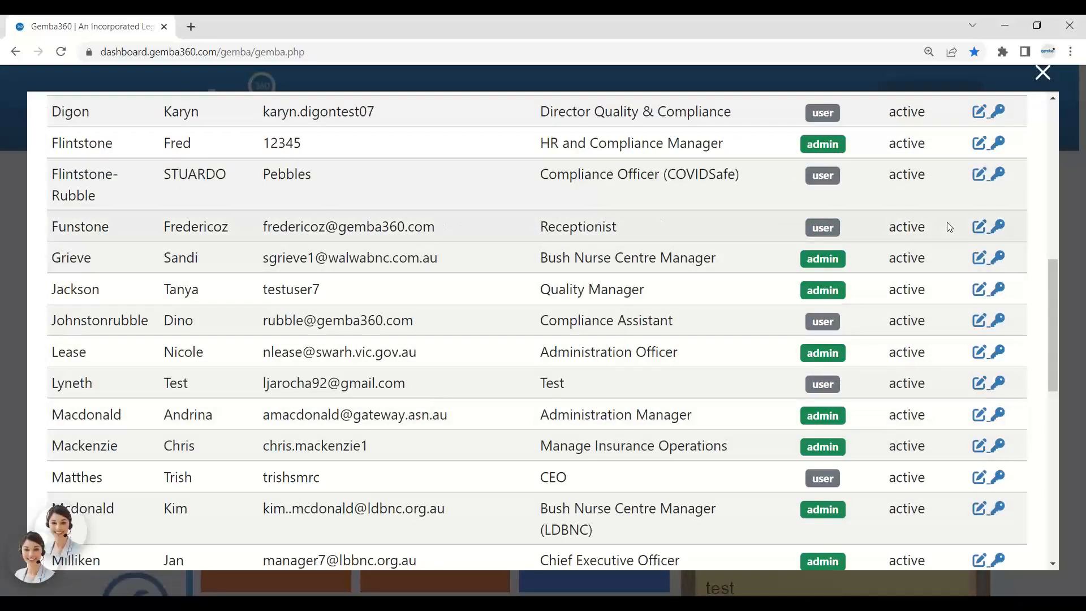
click(979, 228)
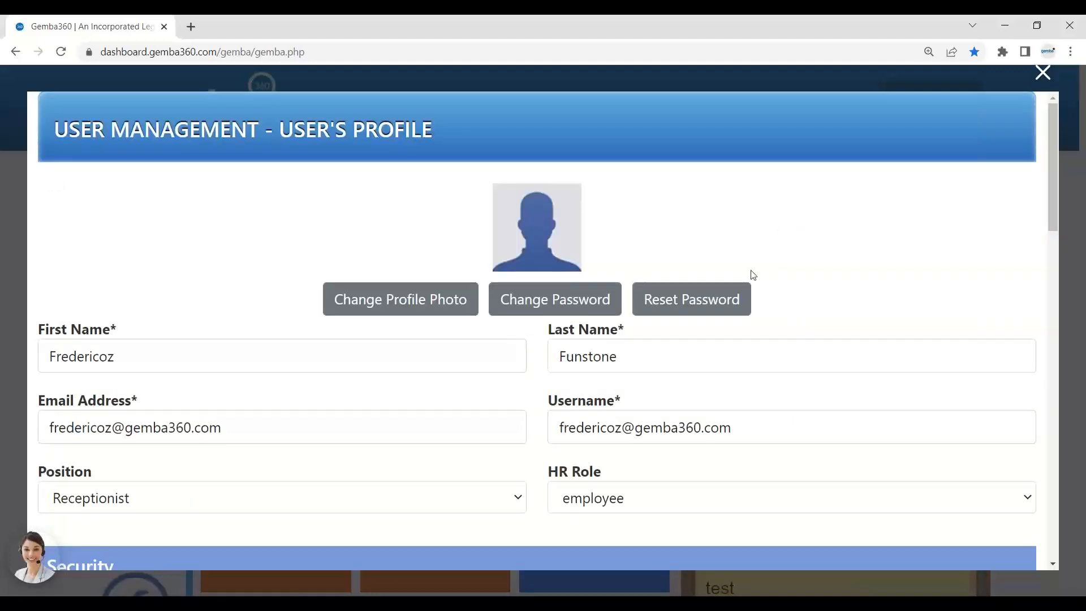
drag(747, 428, 548, 432)
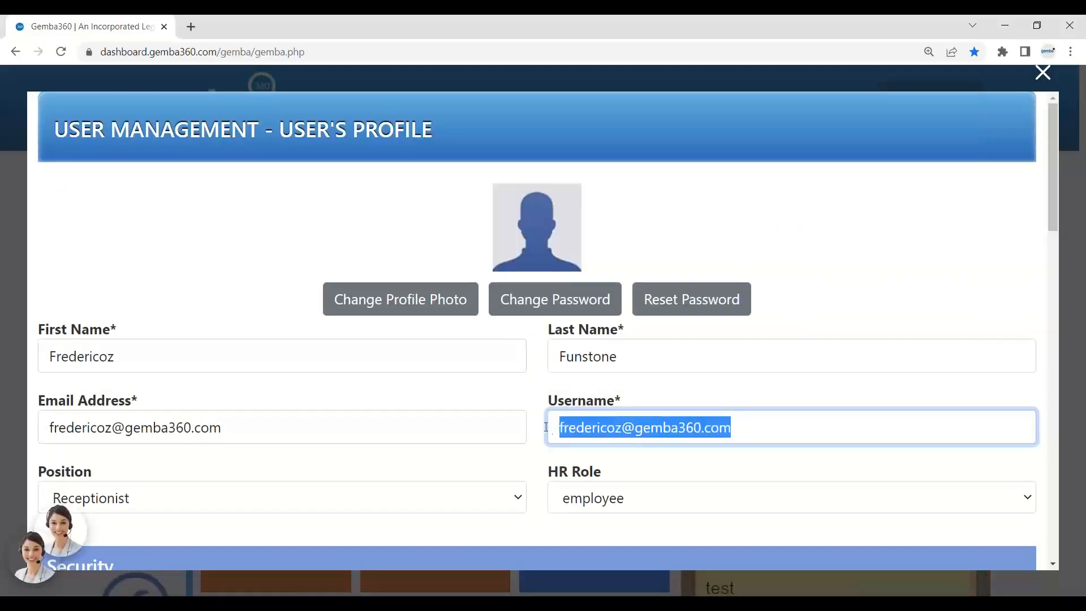
Reset the receptionist's password, entering and confirming the new password.
click(699, 299)
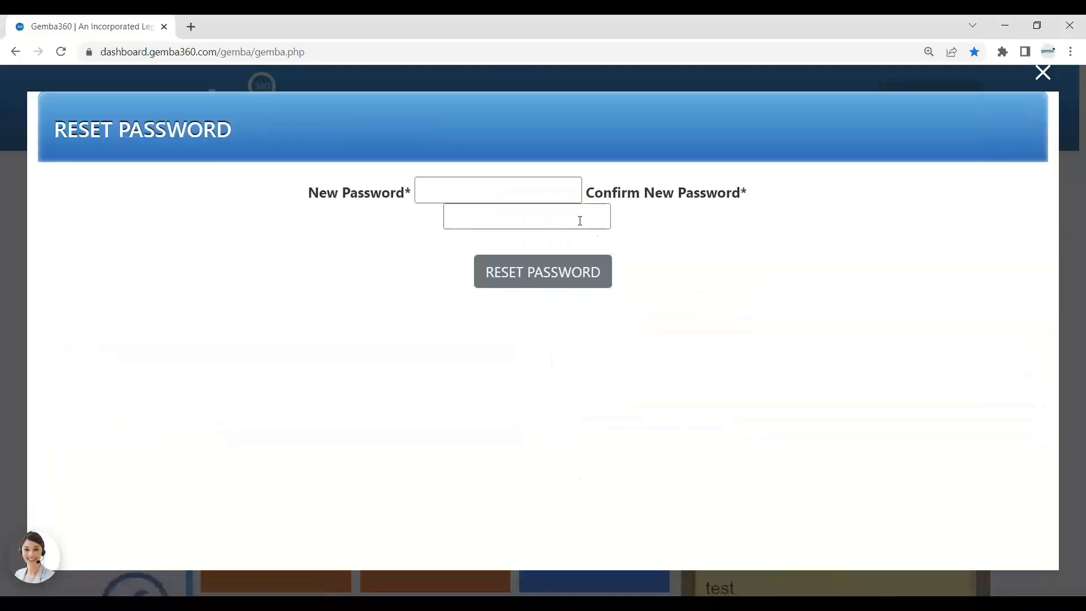
click(505, 188)
text(123)
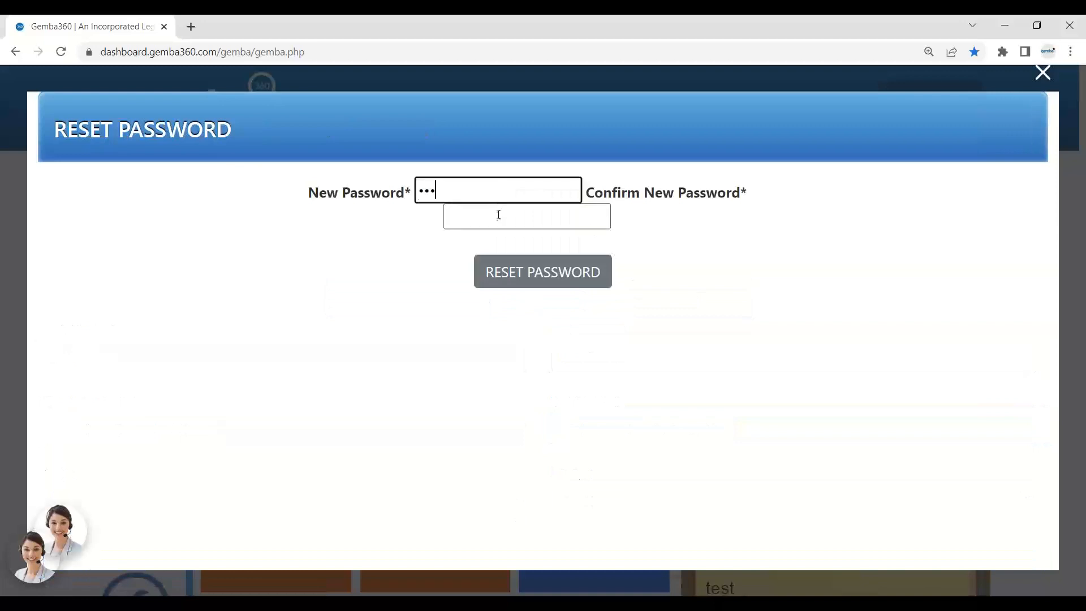
click(499, 215)
text(123)
click(535, 271)
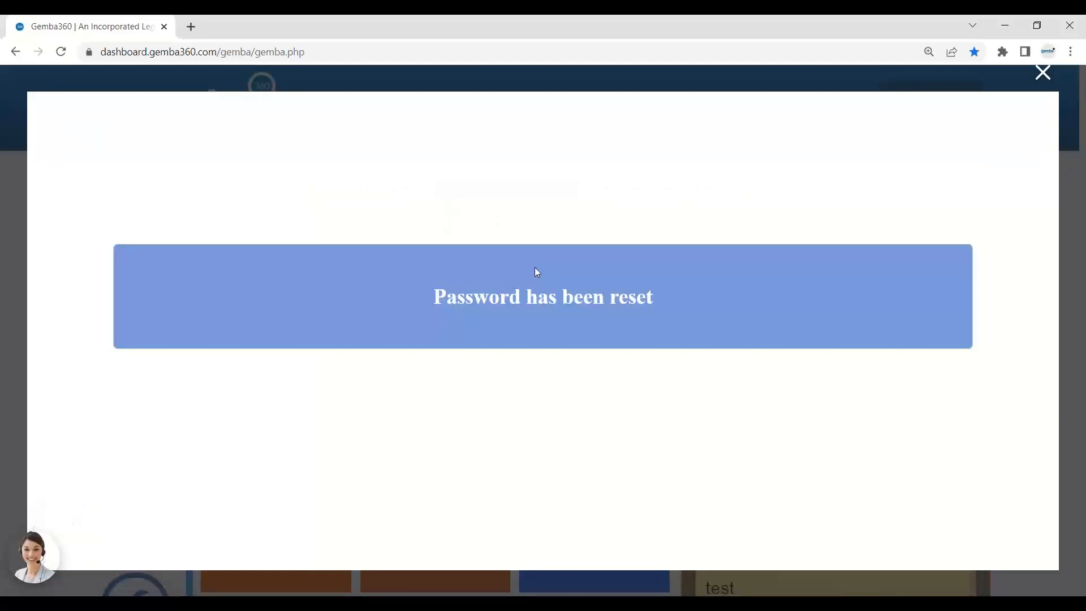
Close the reset confirmation, then highlight the signed-in user's name and Receptionist title on the dashboard.
click(1043, 72)
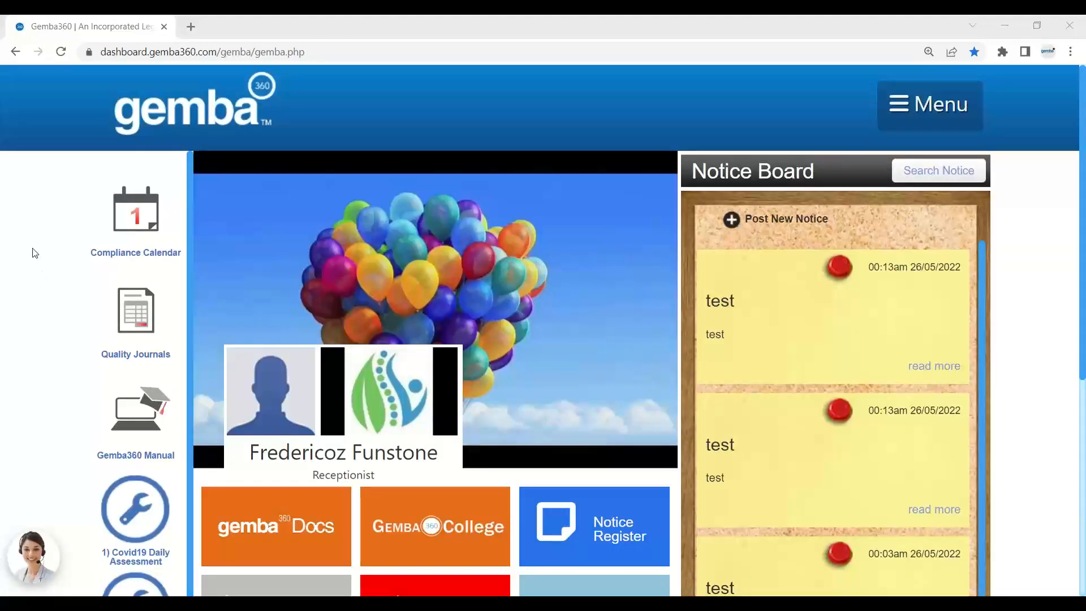
drag(447, 462, 252, 458)
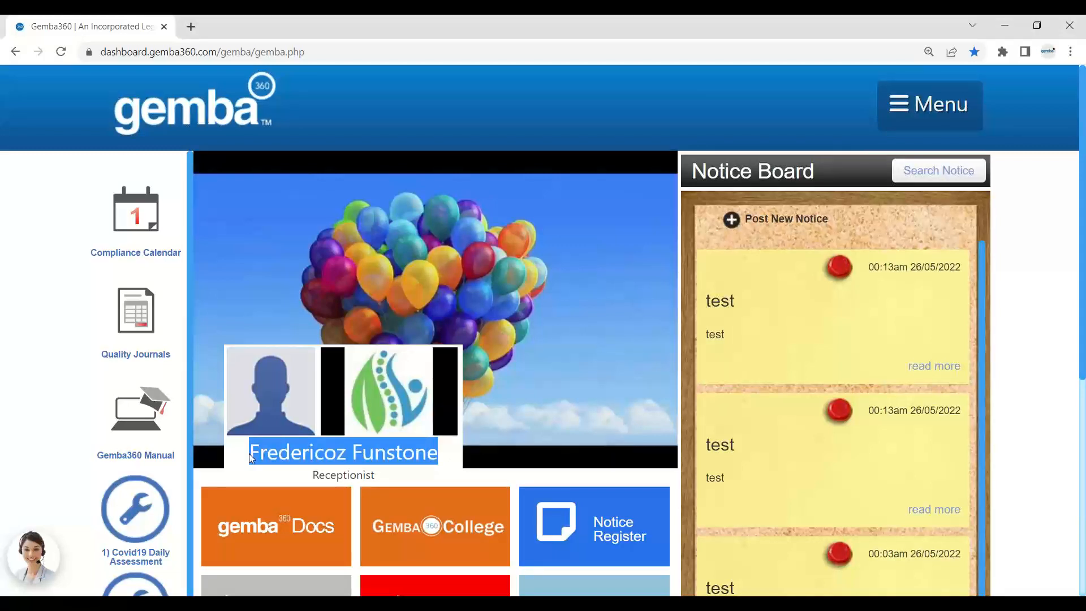
scroll(565, 430, down, 1)
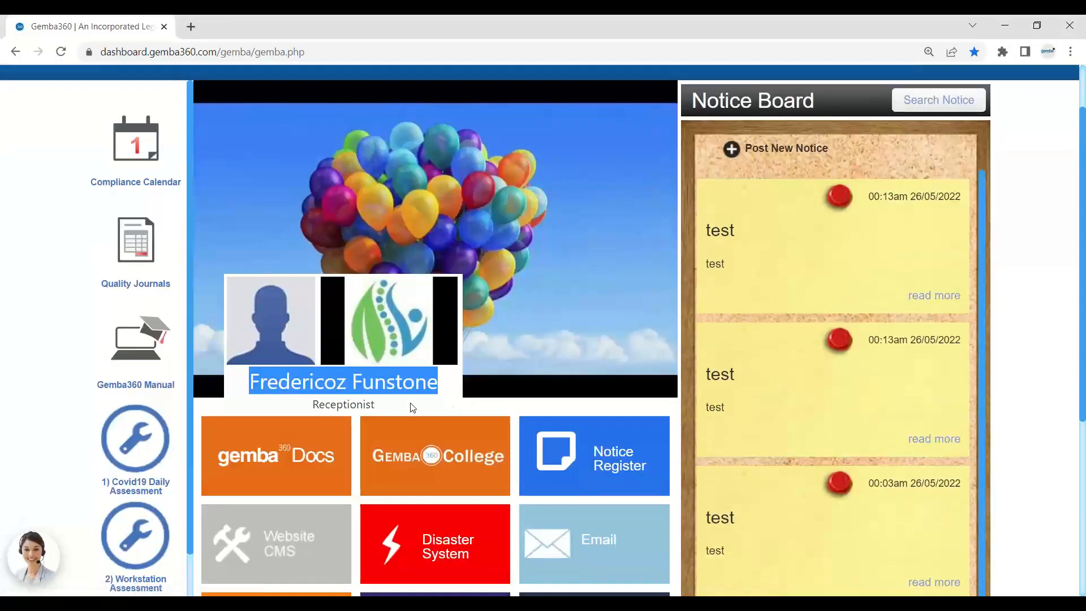
drag(411, 407, 320, 405)
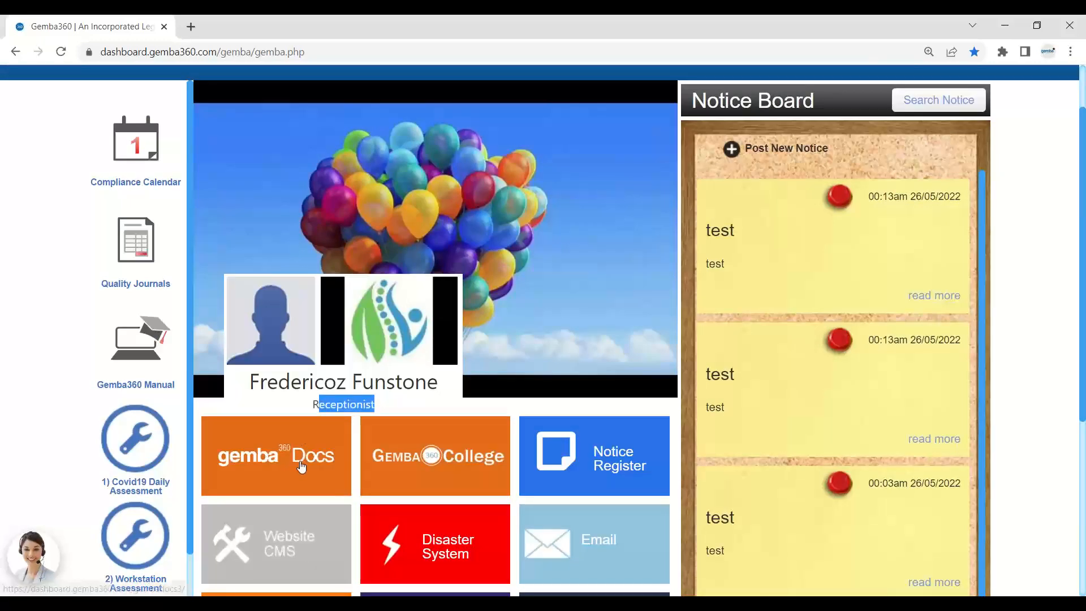
click(917, 104)
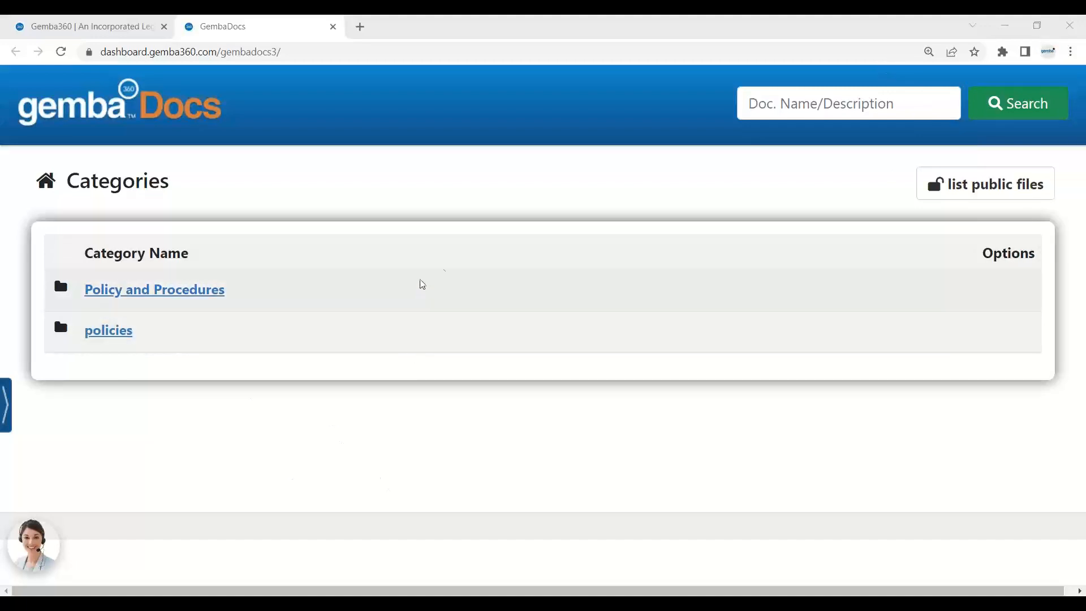
Open a new browser tab from the GembaDocs Categories page.
click(360, 26)
Load the Gemba360 login page from 'gemba' and sign in with the administrator credentials.
text(gemba360.com)
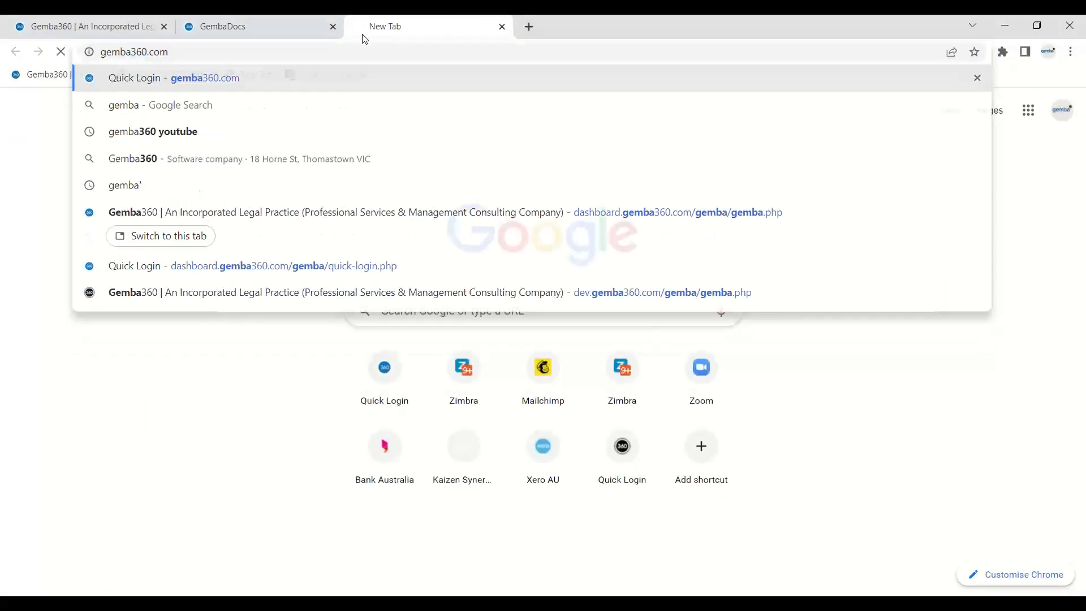
key(Return)
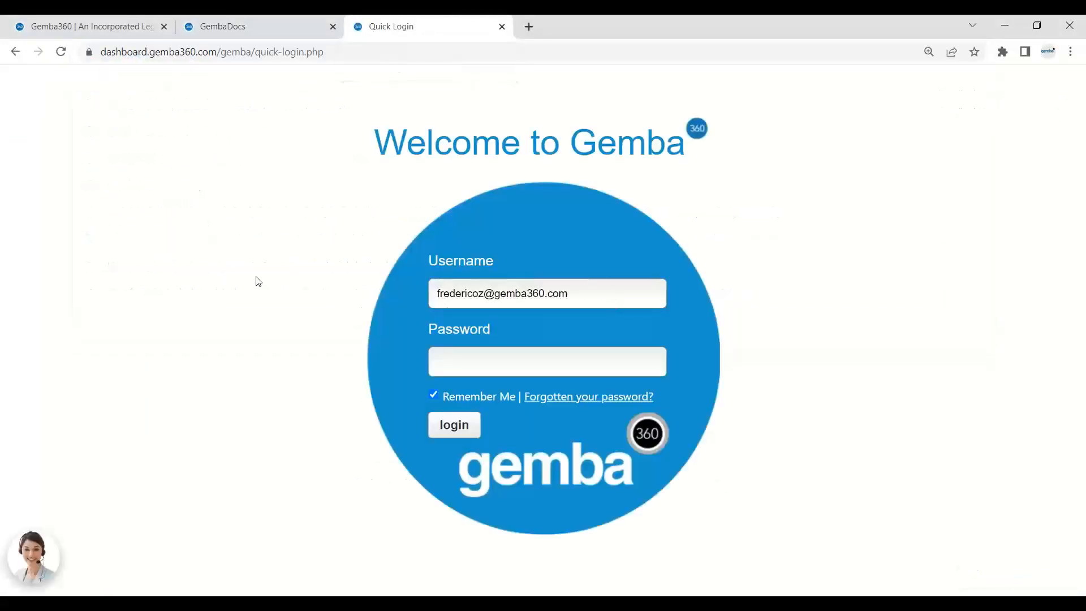
click(544, 294)
key(ctrl+a)
text(12345)
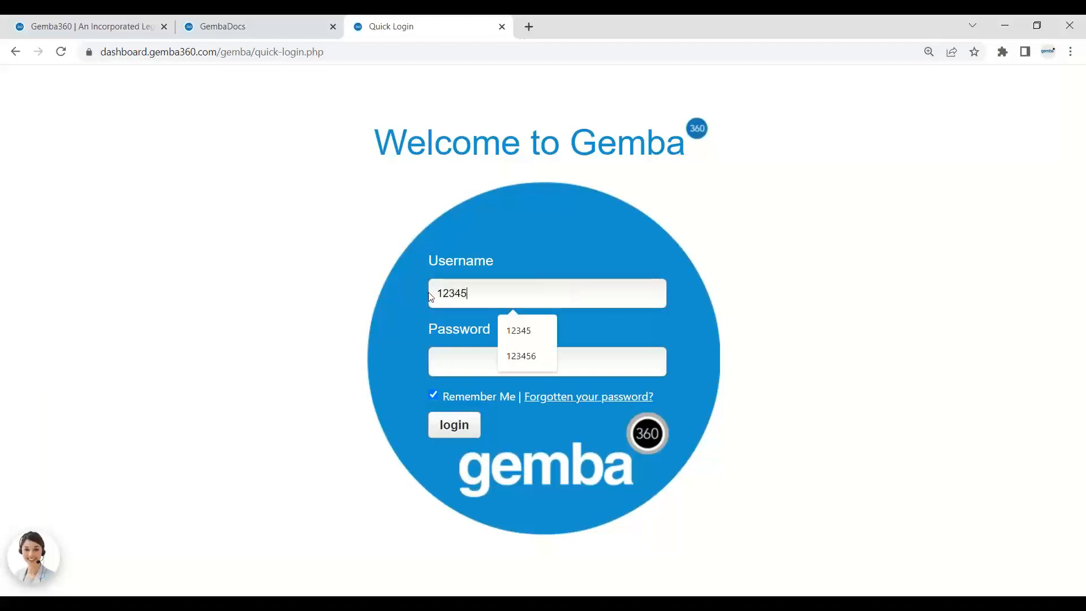
click(458, 356)
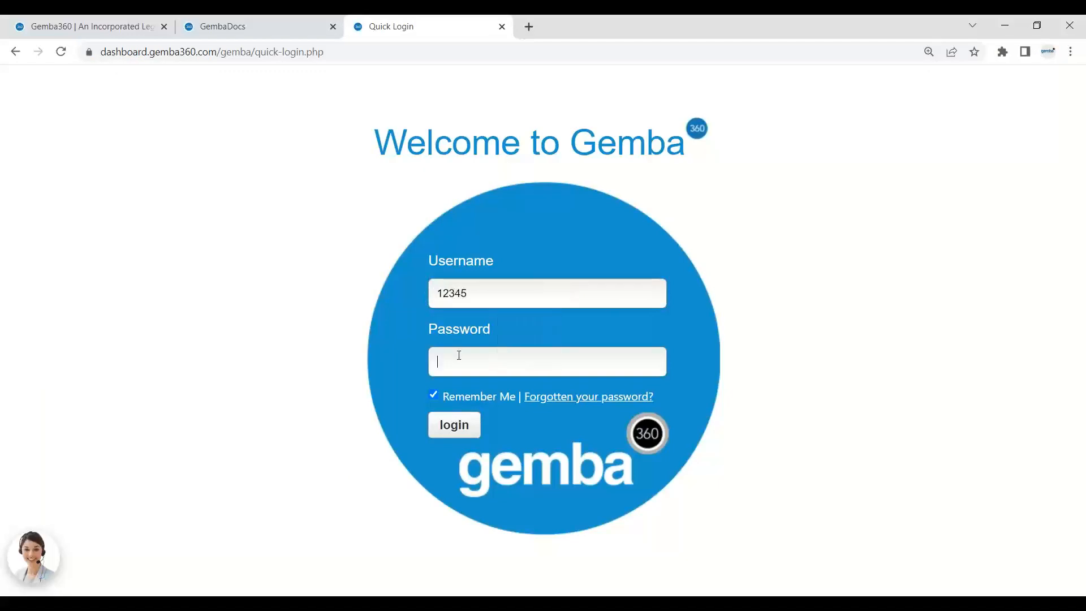
text(12345)
click(461, 425)
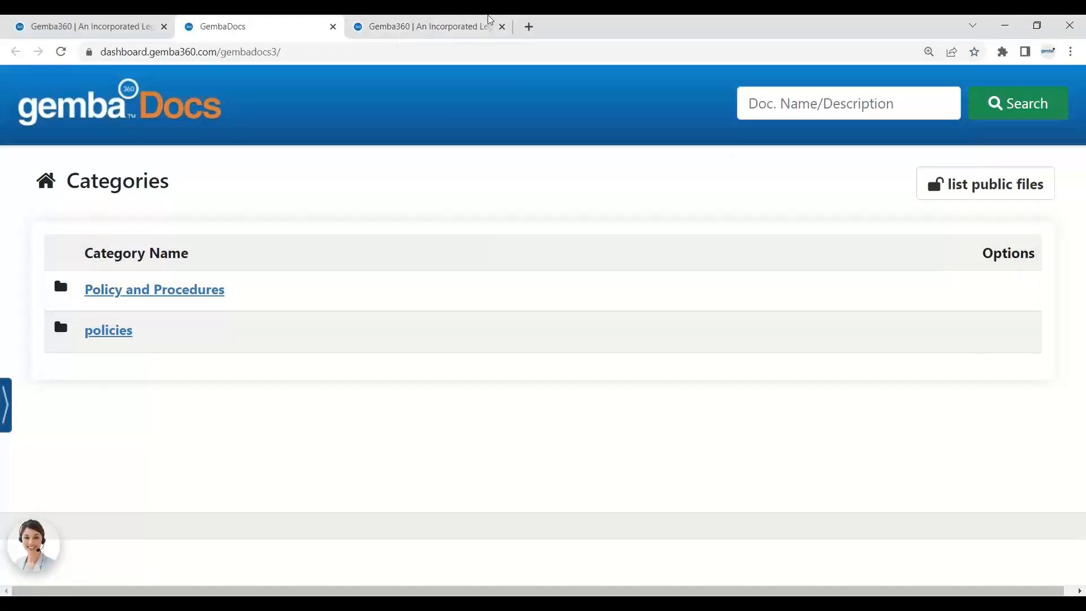
Switch to the newly signed-in dashboard tab and browse GembaDocs from it.
click(416, 25)
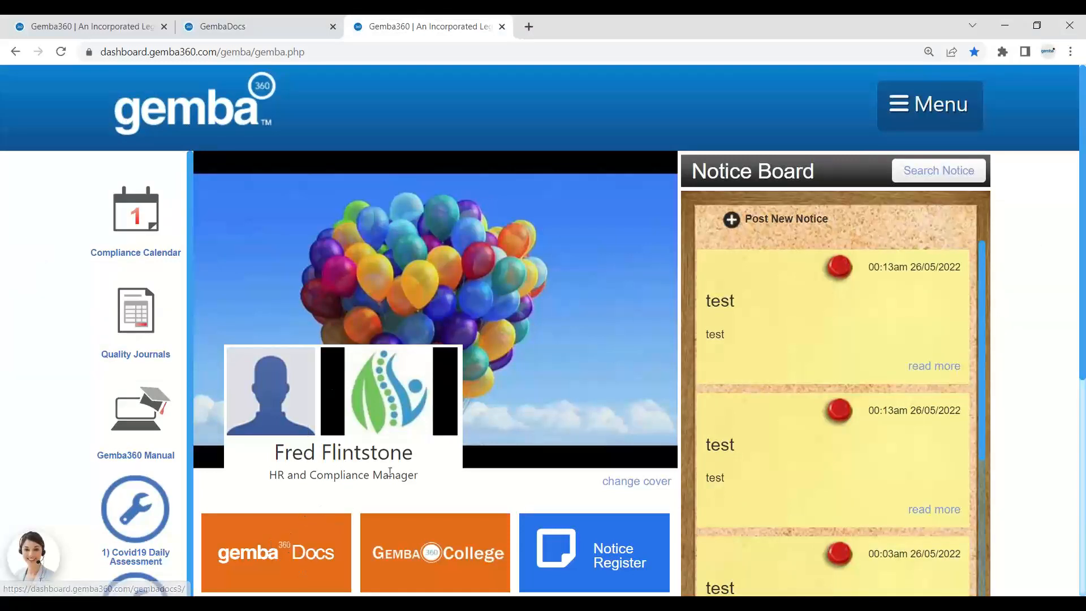
click(285, 554)
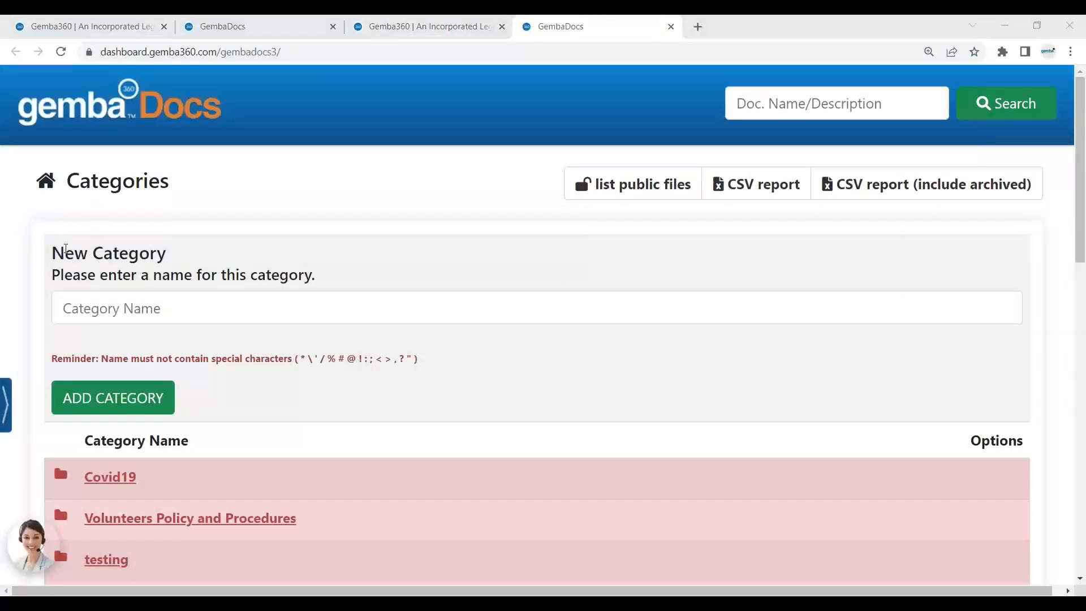
scroll(498, 342, down, 12)
scroll(499, 343, down, 3)
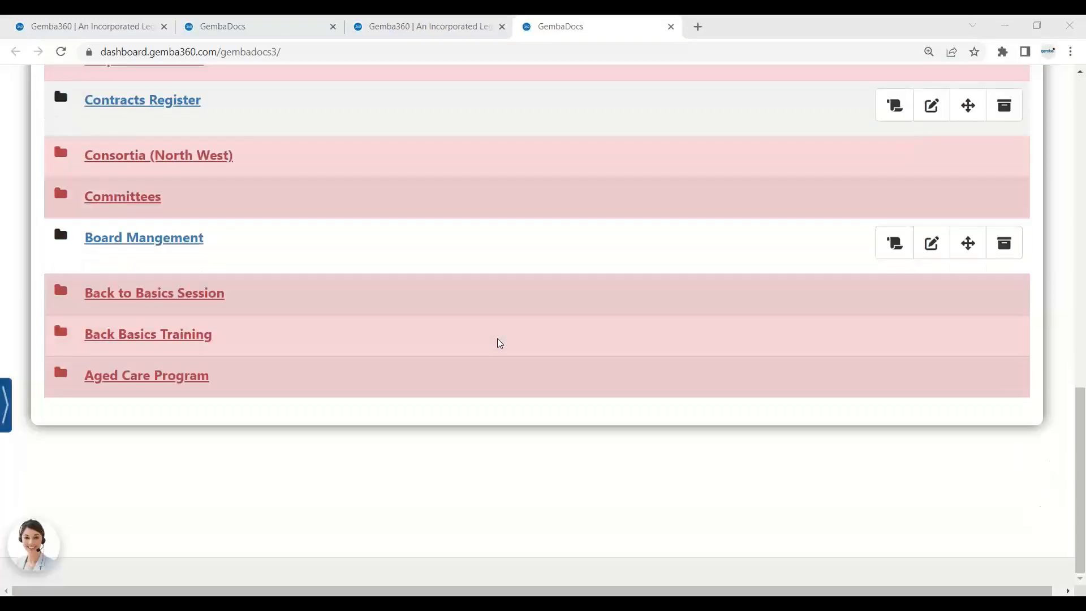
scroll(500, 343, up, 15)
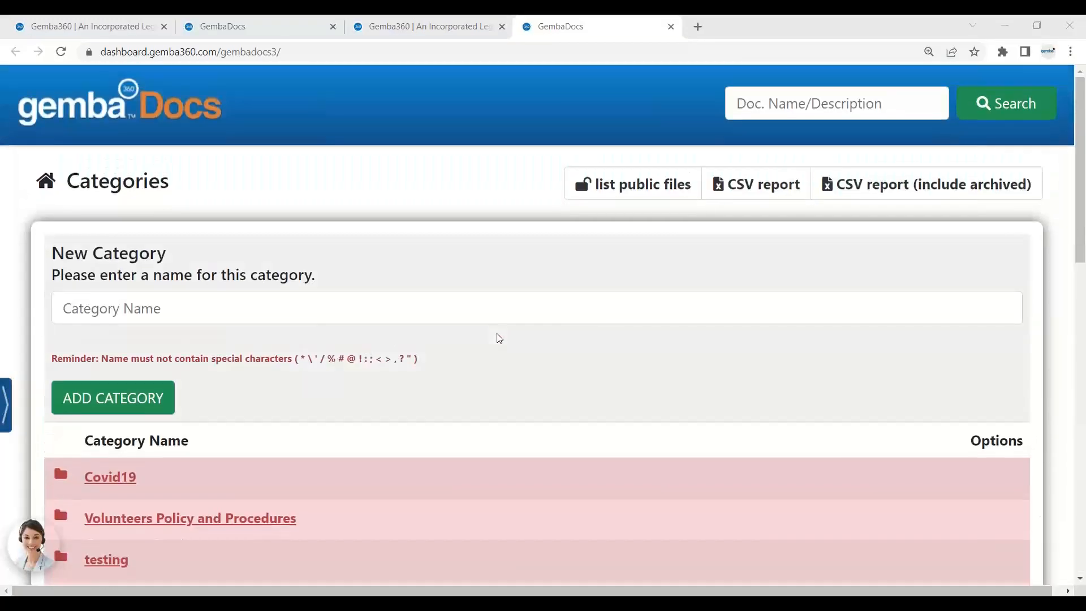
Close the GembaDocs and duplicate dashboard tabs, returning to the first Gemba360 tab.
click(671, 27)
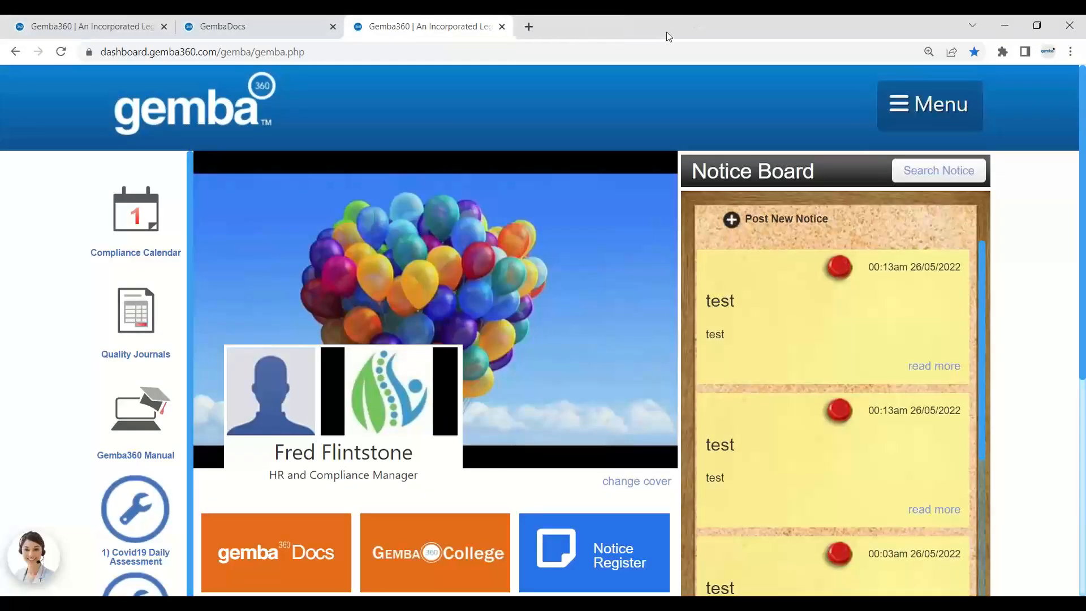
click(502, 26)
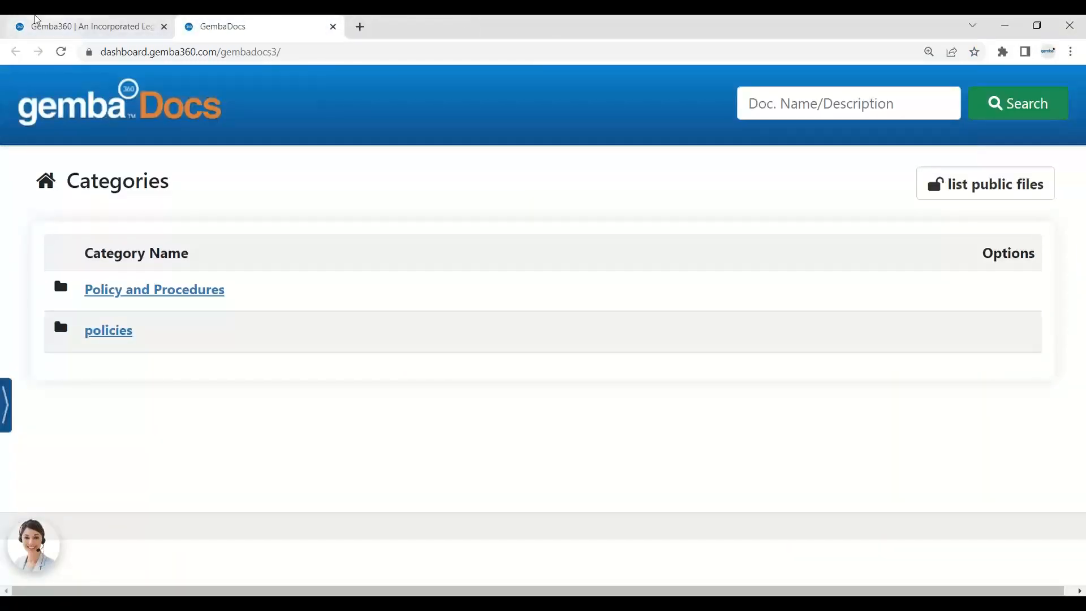
click(34, 24)
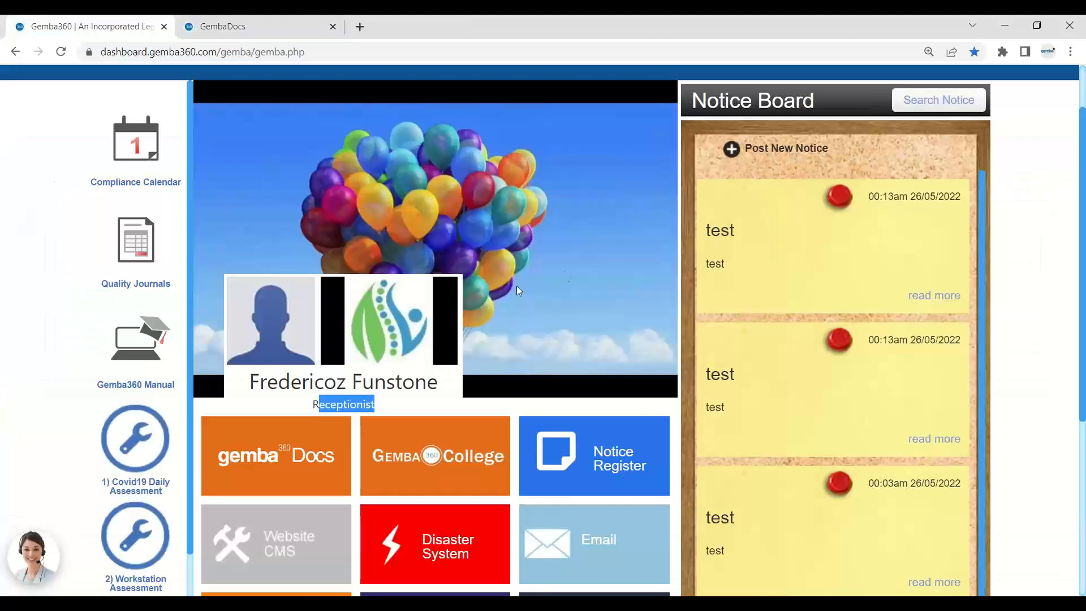
click(412, 399)
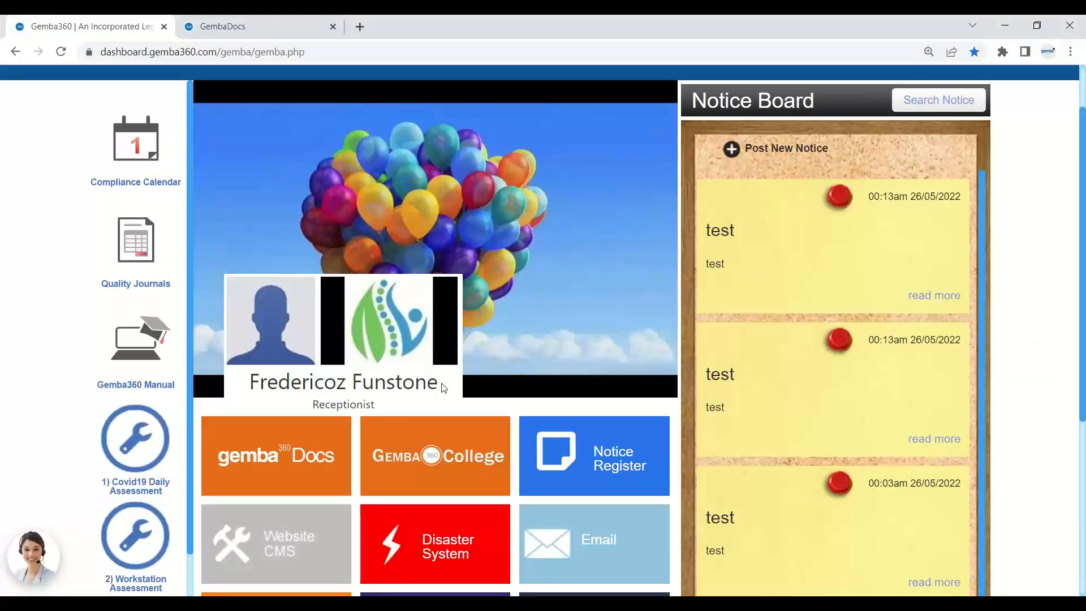
Select the profile name text on the Gemba360 dashboard.
drag(443, 388, 243, 382)
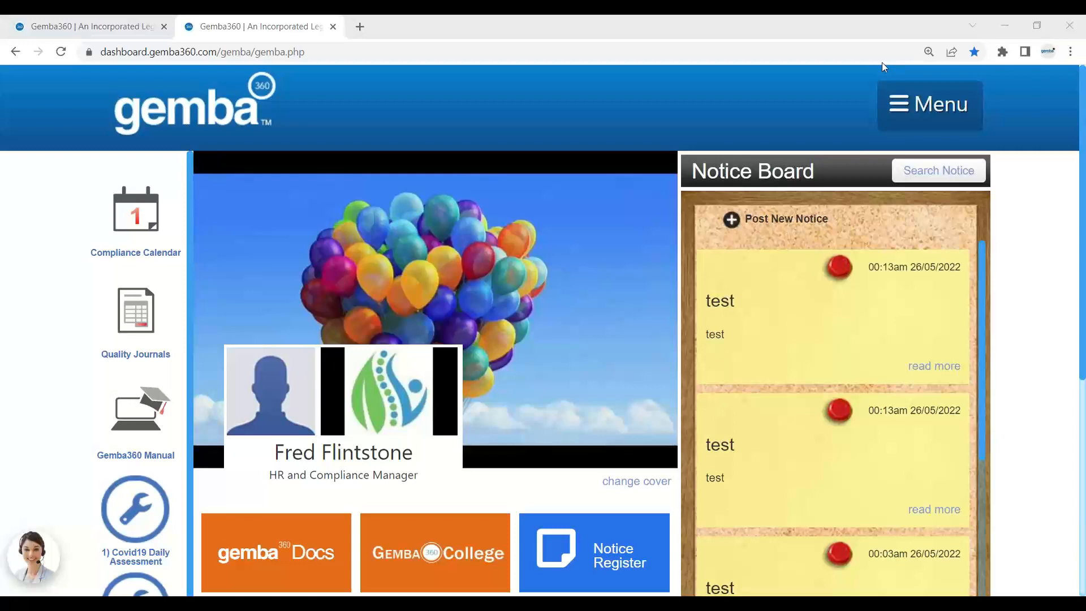
mouse_move(928, 107)
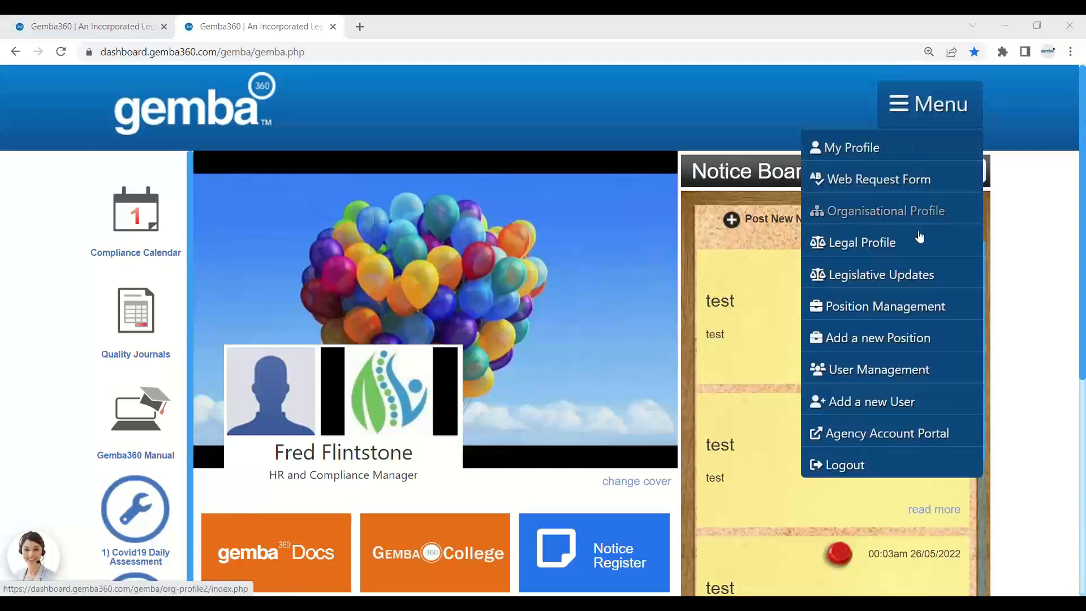
In User Management, find the user with Ctrl+F and open their profile for editing.
click(907, 371)
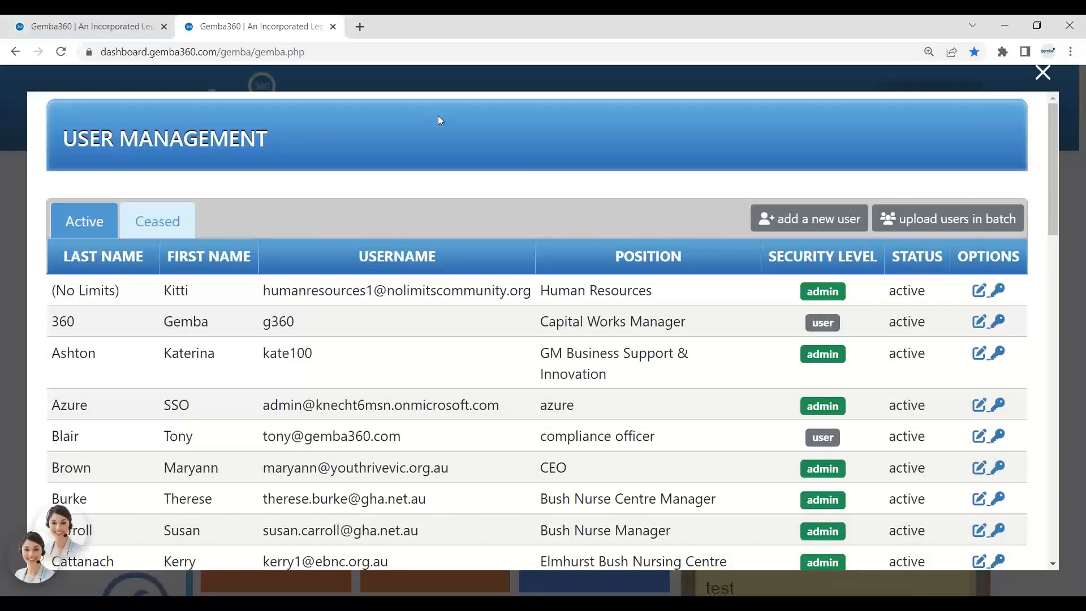
key(ctrl+f)
text(fred)
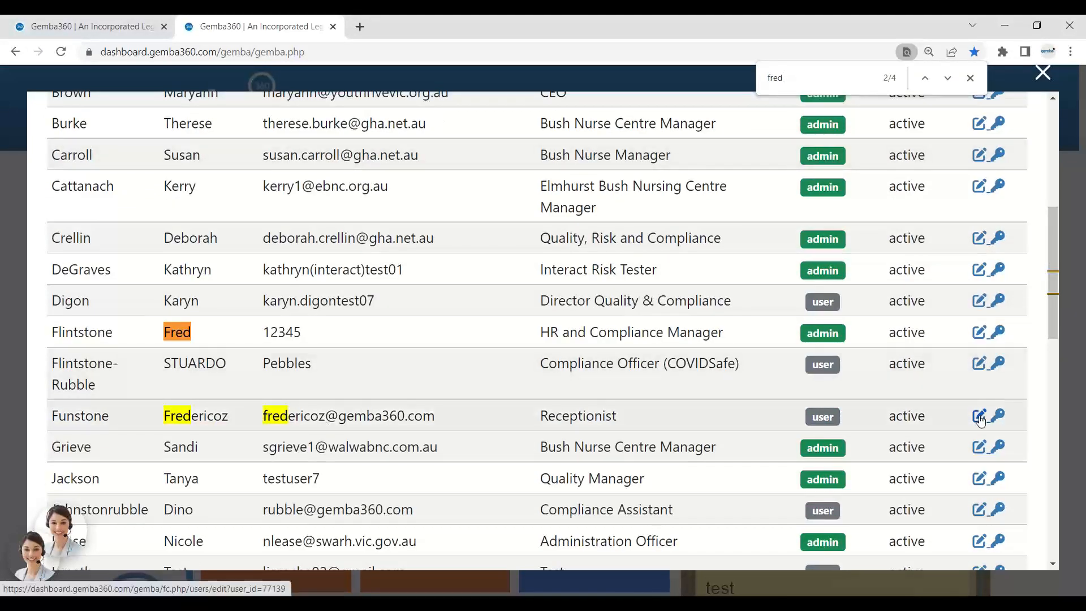
click(979, 418)
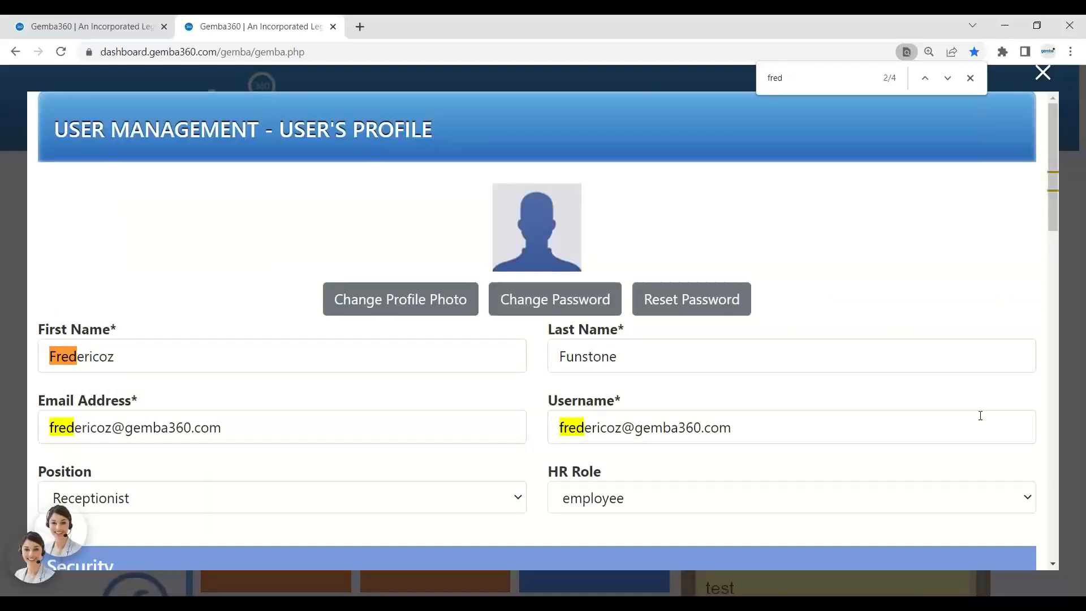
scroll(981, 416, down, 3)
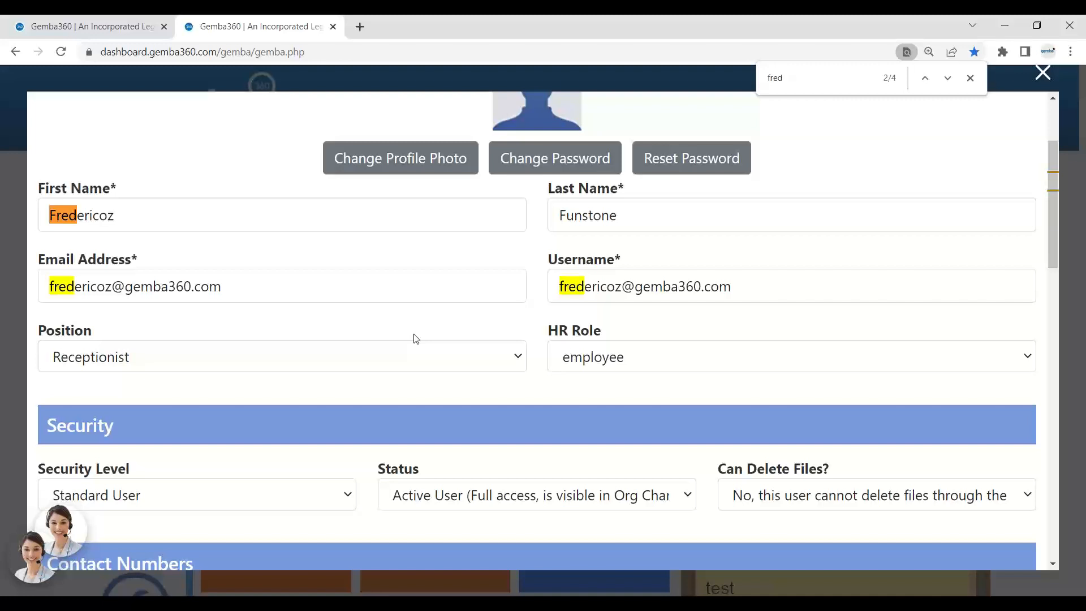
Set the user's Position to '-- unassigned'.
click(409, 354)
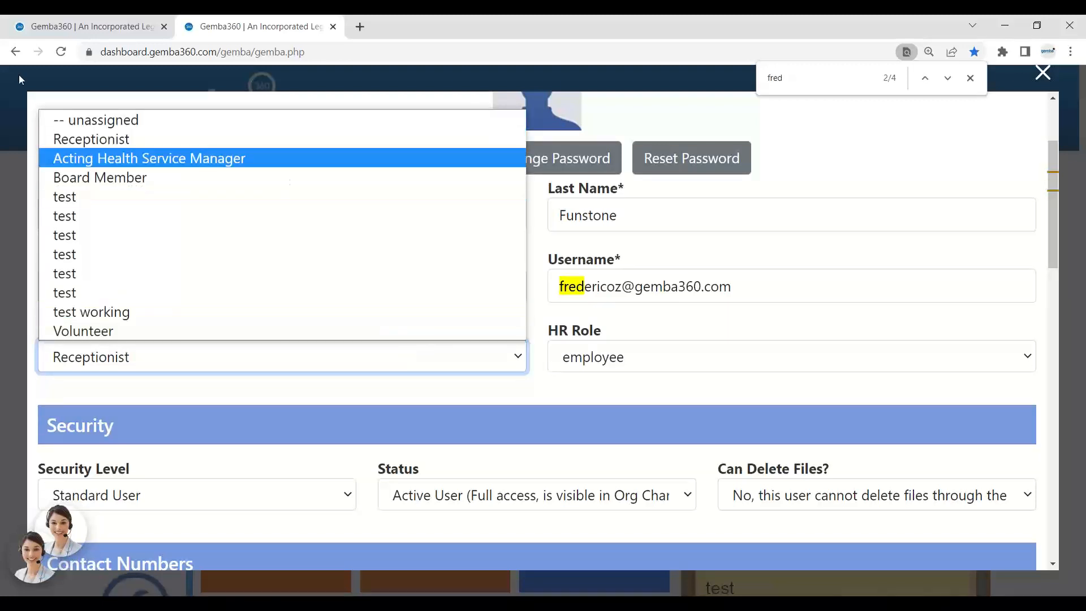
click(111, 67)
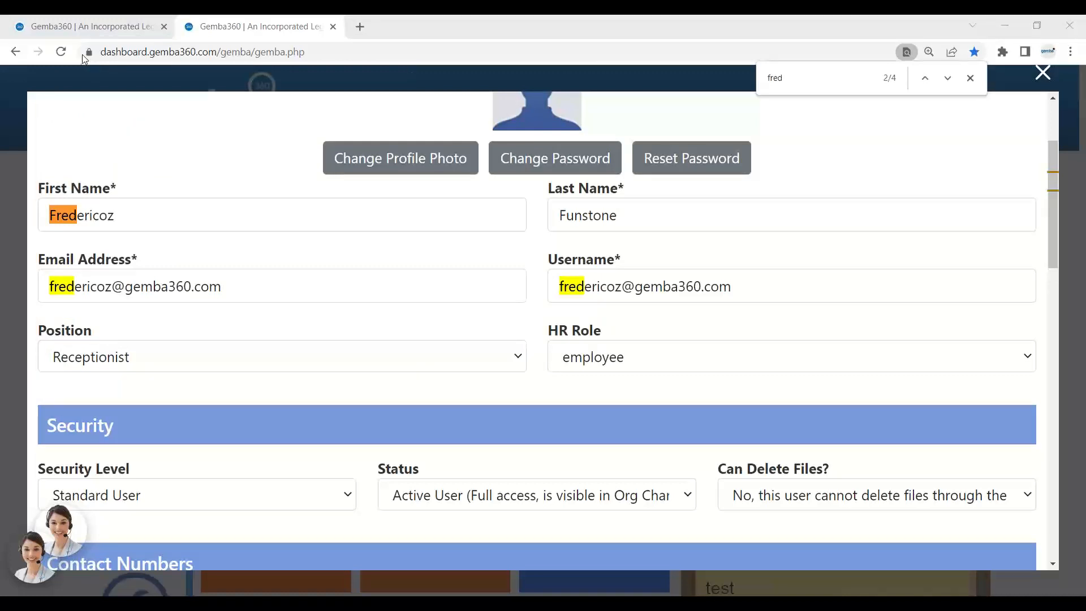
click(184, 363)
click(198, 120)
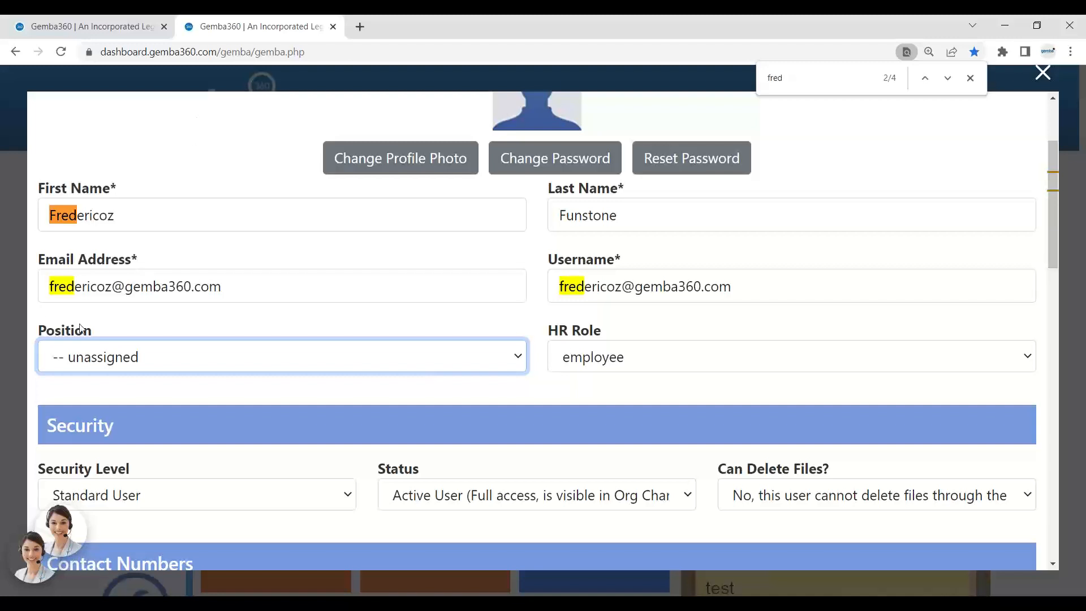
drag(96, 331, 38, 339)
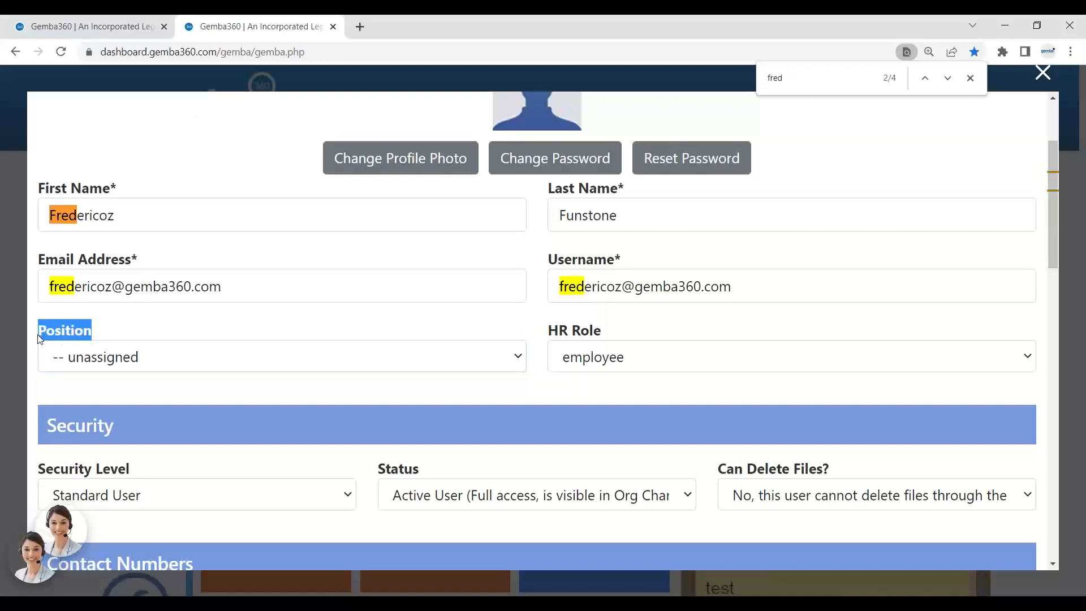
click(113, 371)
click(145, 128)
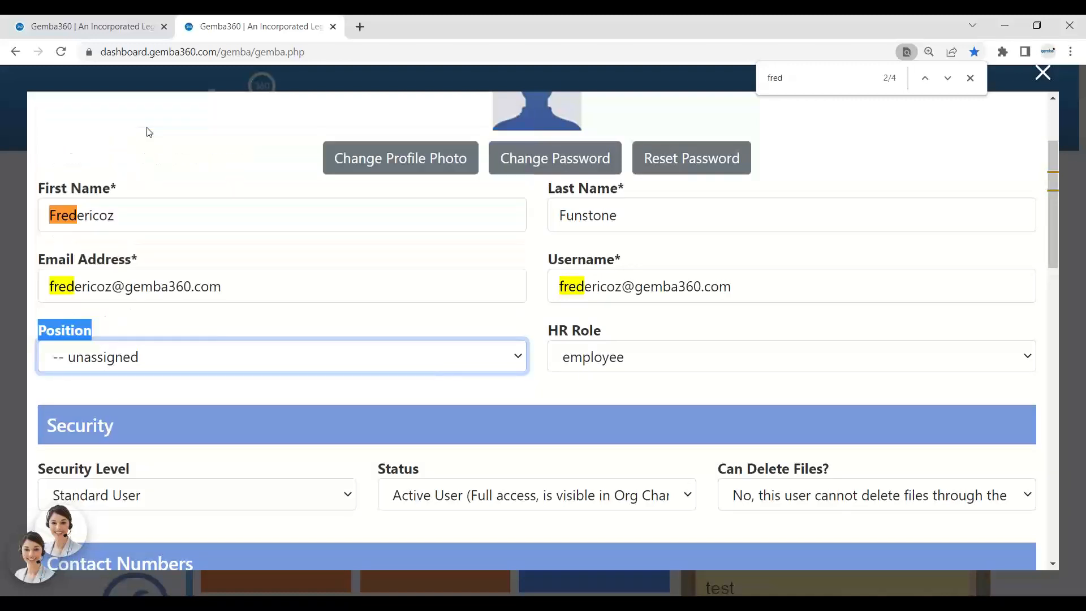
Change the Status to 'Ceased User' and save the profile.
click(653, 496)
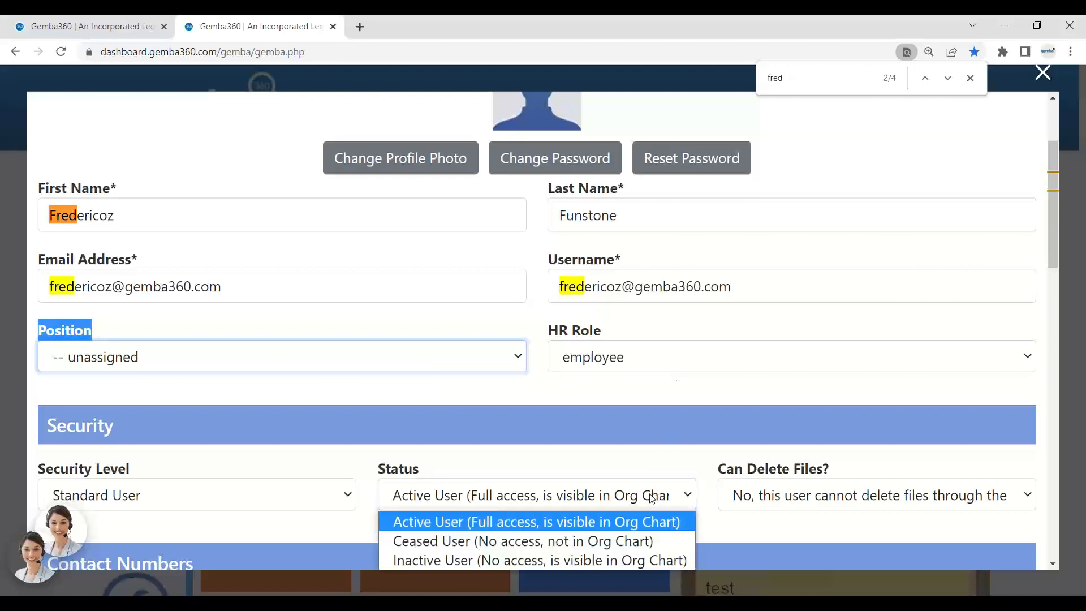
click(632, 540)
scroll(633, 502, down, 5)
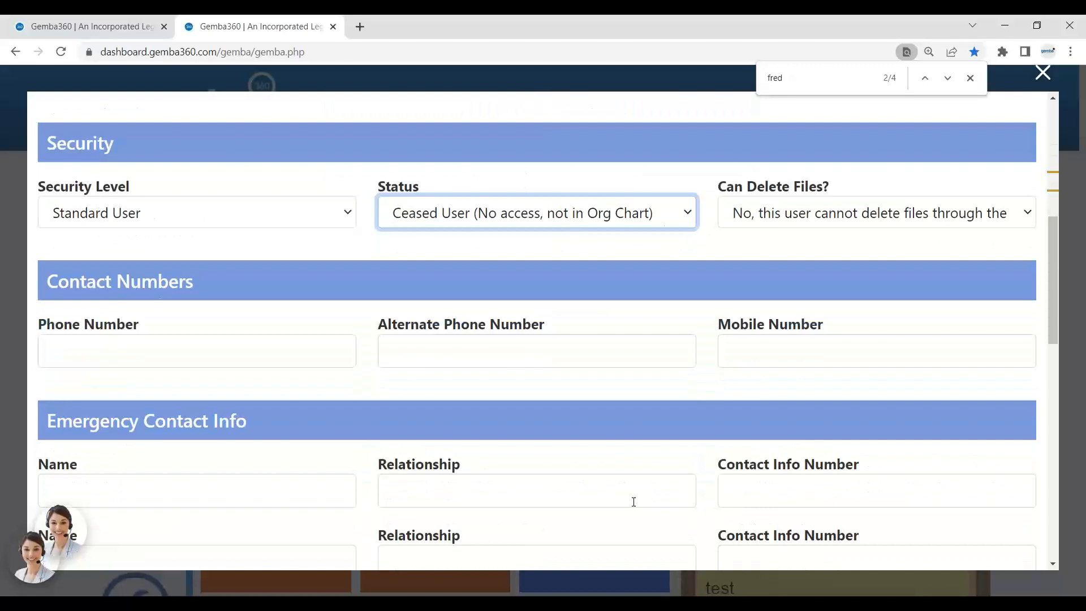
scroll(634, 501, down, 11)
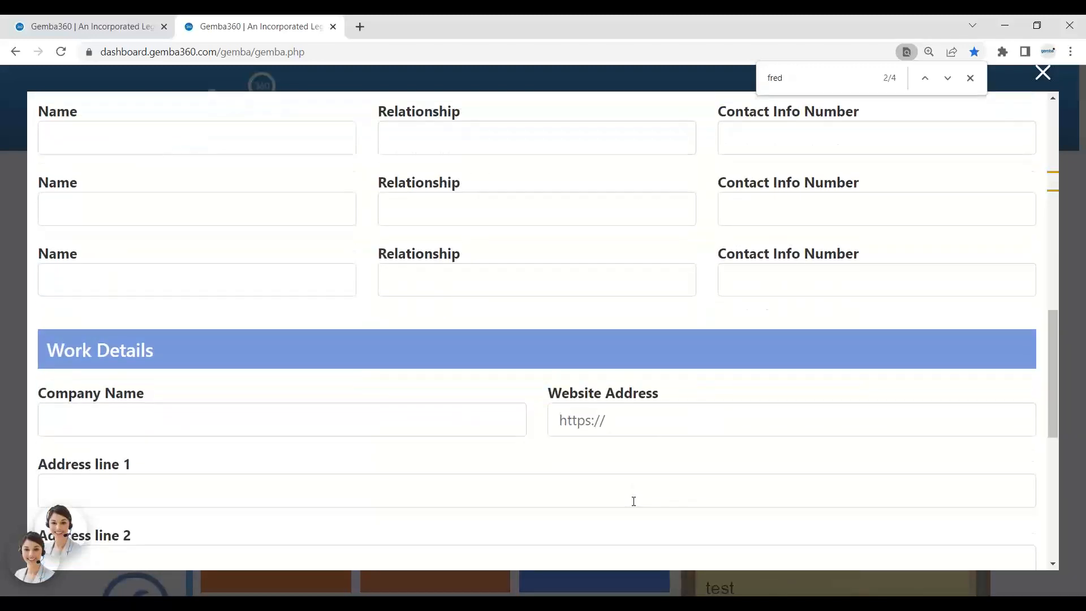
scroll(633, 501, down, 3)
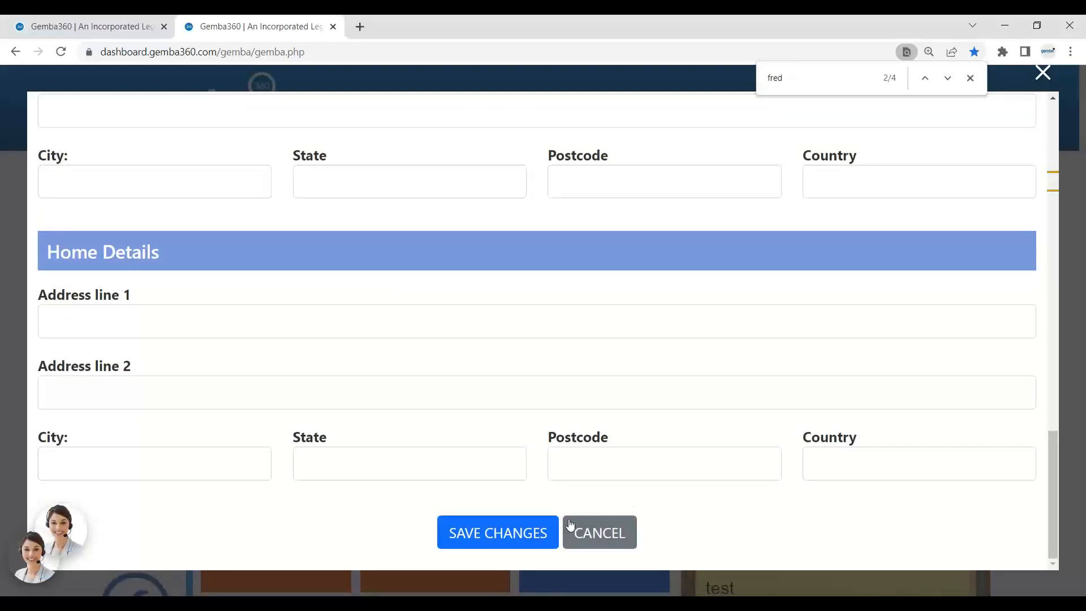
click(517, 529)
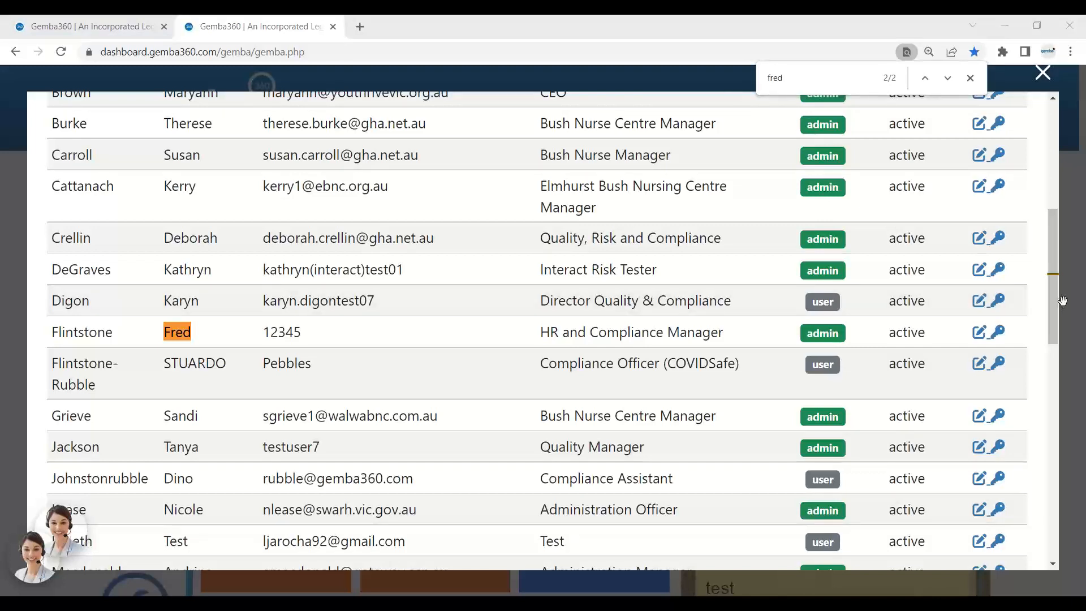
Scroll the user list to the top, close User Management, and bring up the main menu.
drag(1056, 311, 1072, 163)
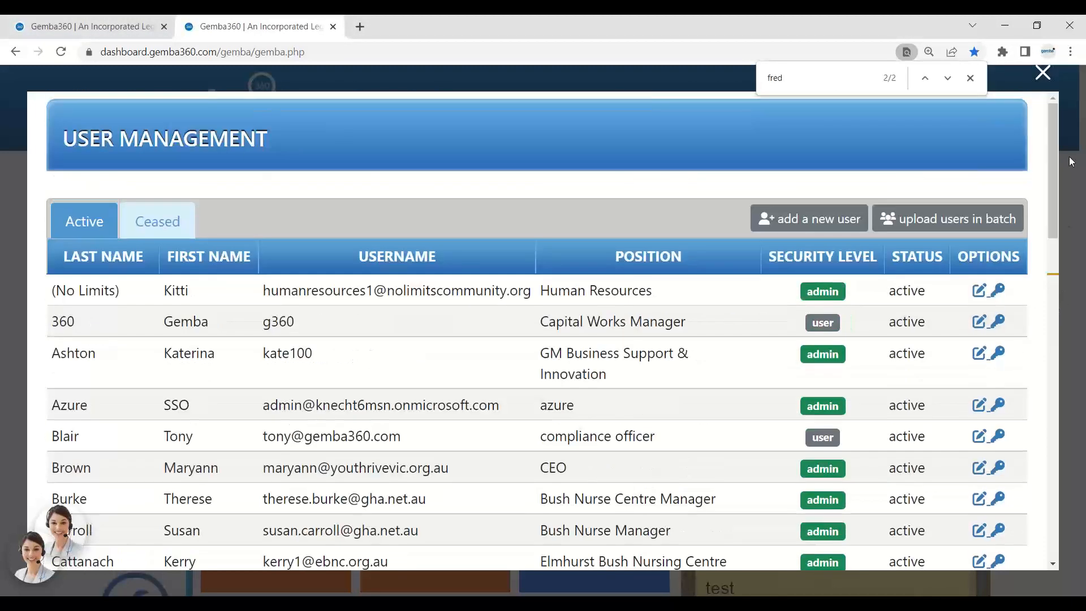
click(1042, 72)
click(972, 113)
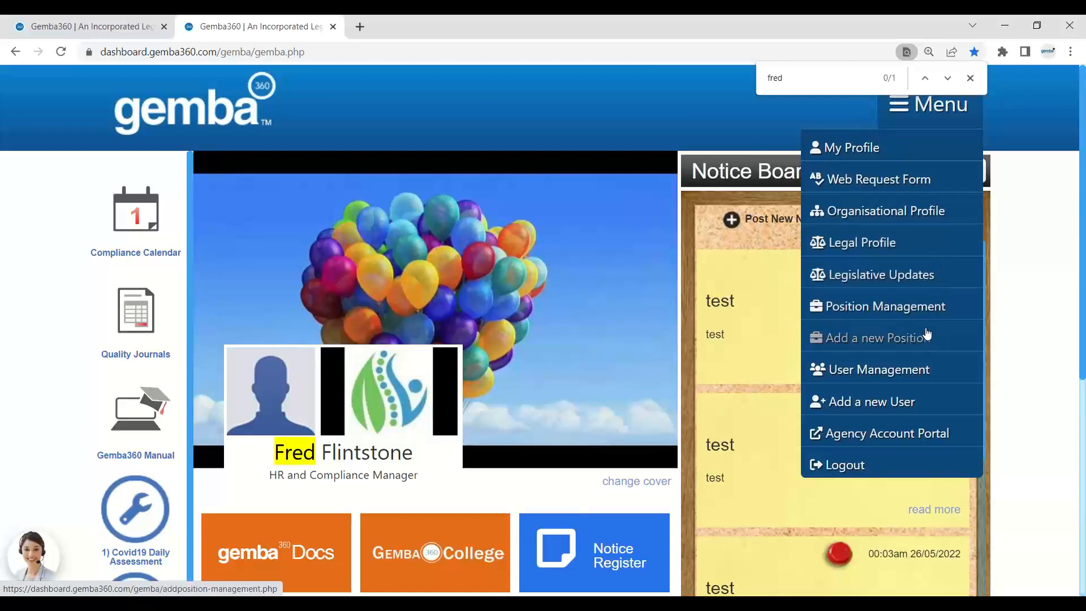
Add a new user, filling in their first name, last name and e-mail address.
click(924, 403)
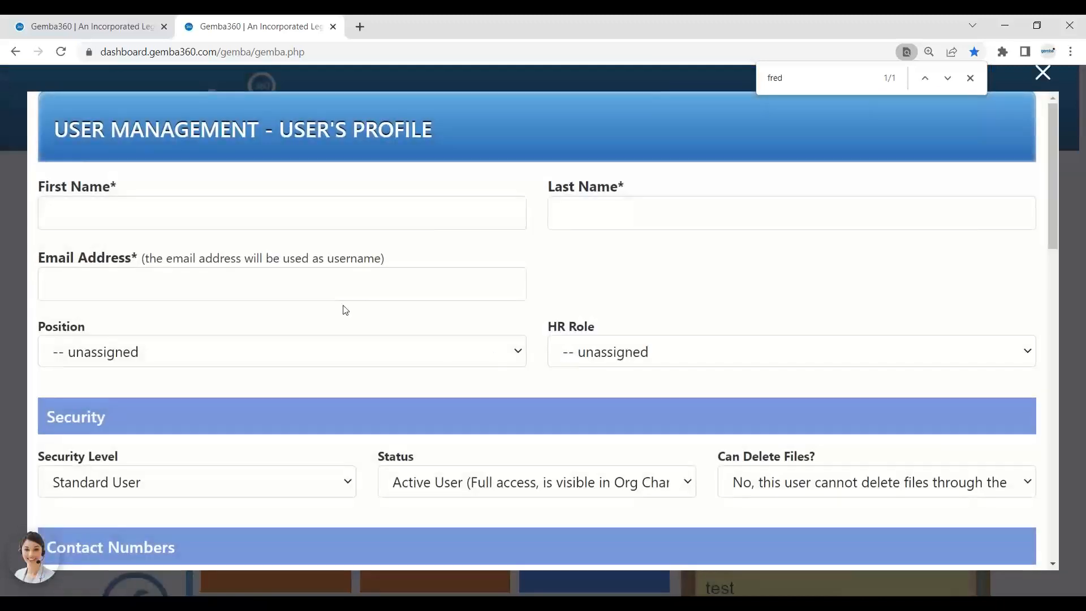
click(245, 217)
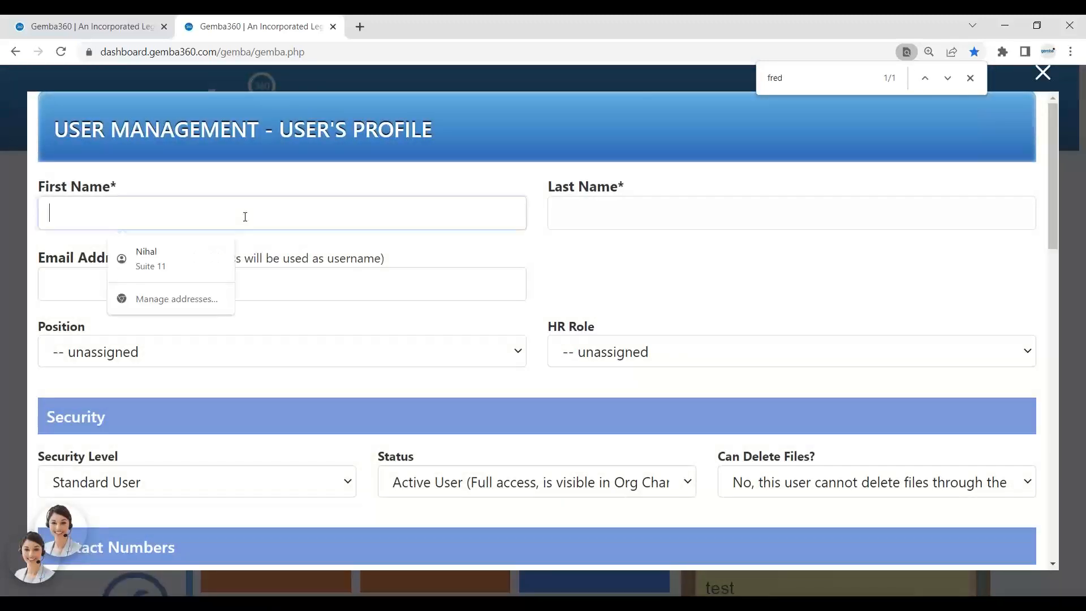
text(barney)
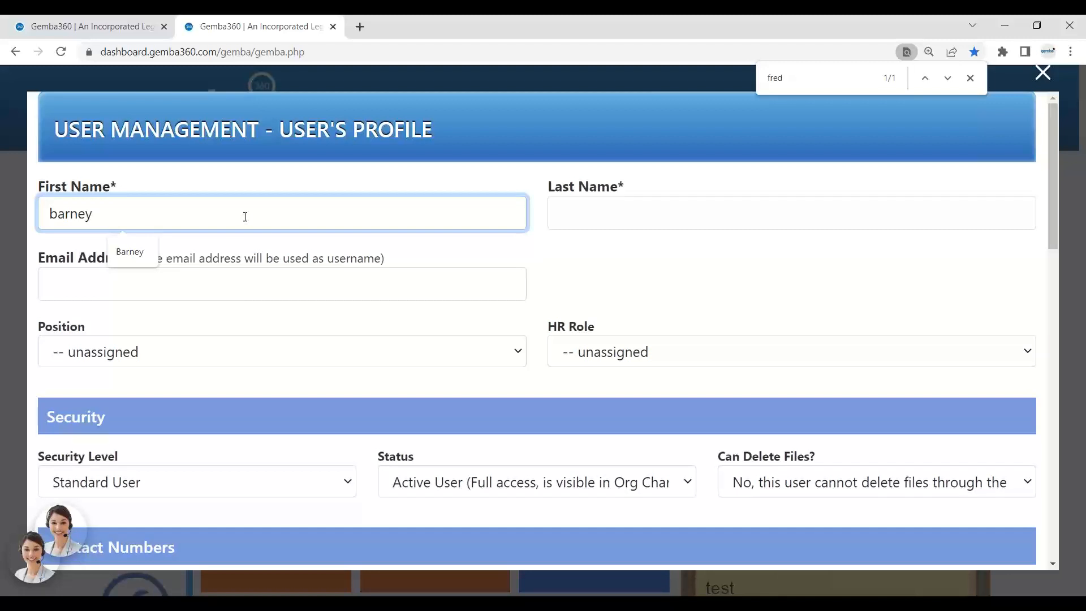
key(Tab)
text(R)
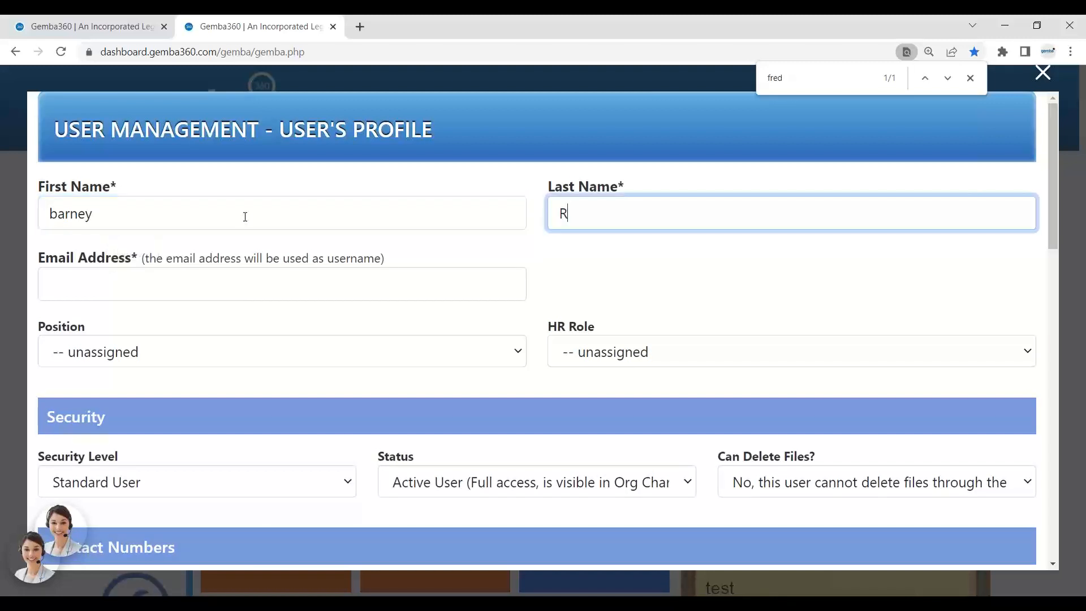
text(ubbilo)
click(162, 289)
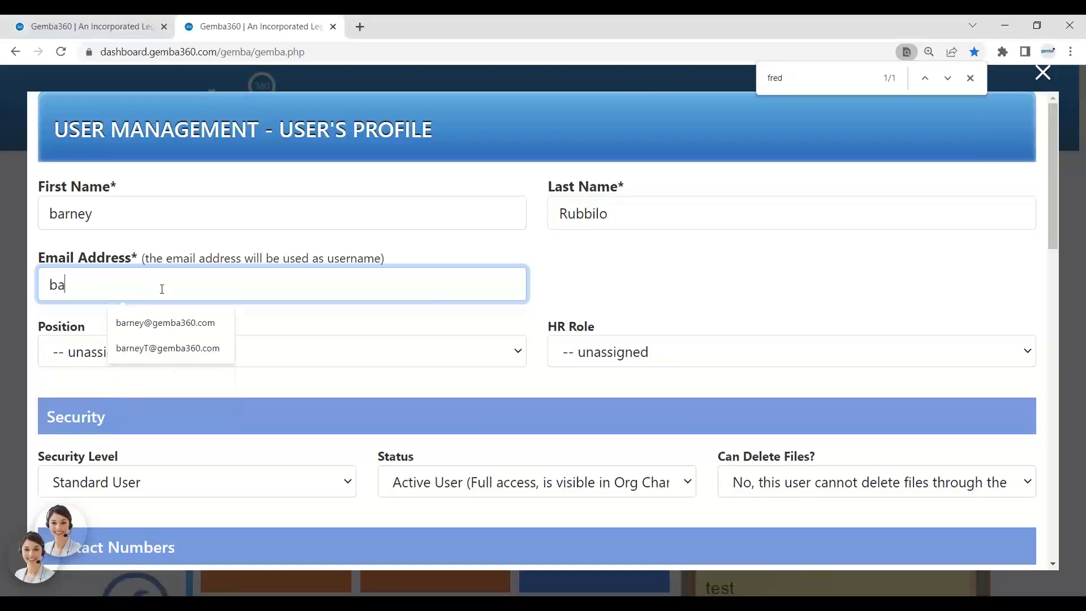
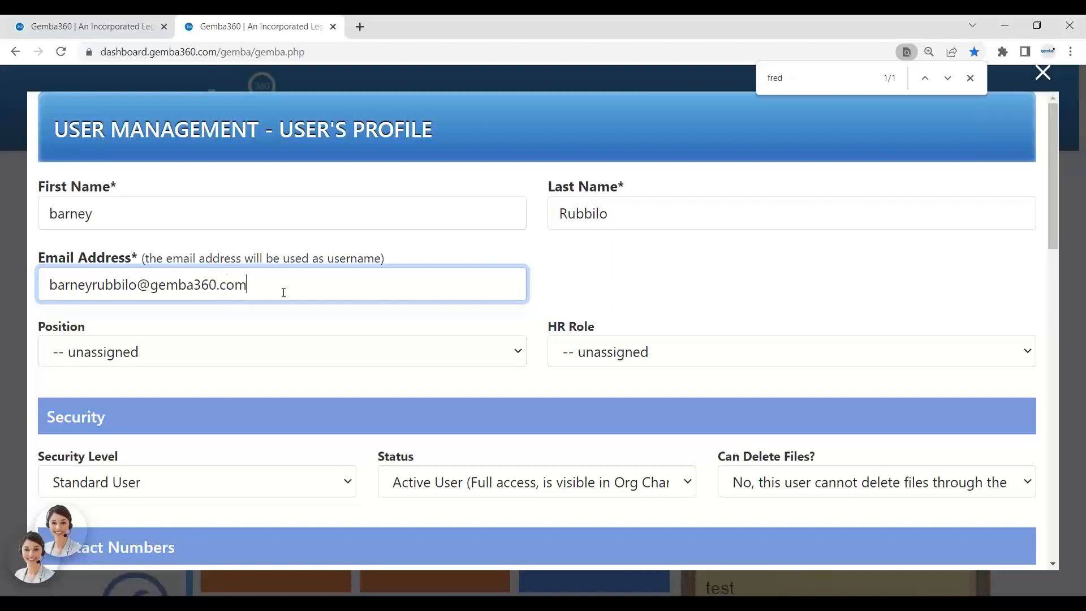
drag(283, 292, 3, 287)
Give the new user Position Receptionist and HR role employee, then save.
click(172, 357)
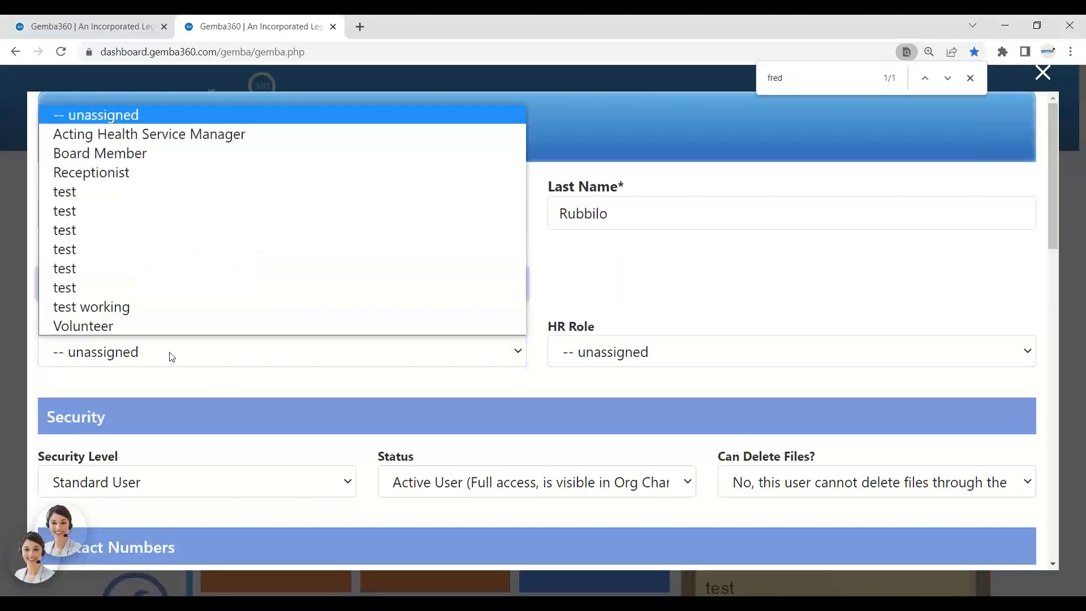
click(169, 179)
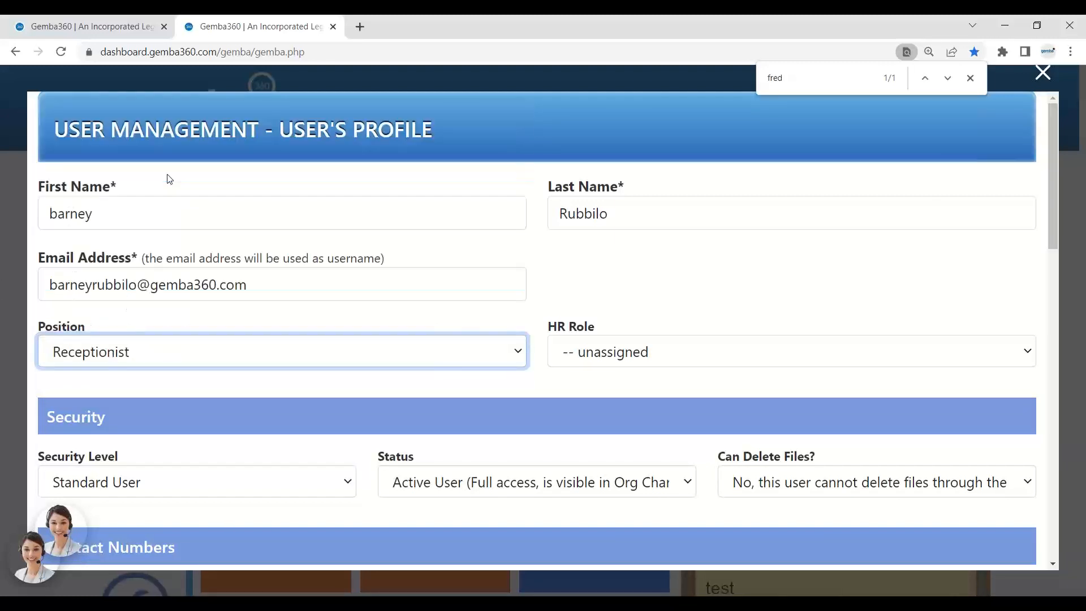
click(662, 352)
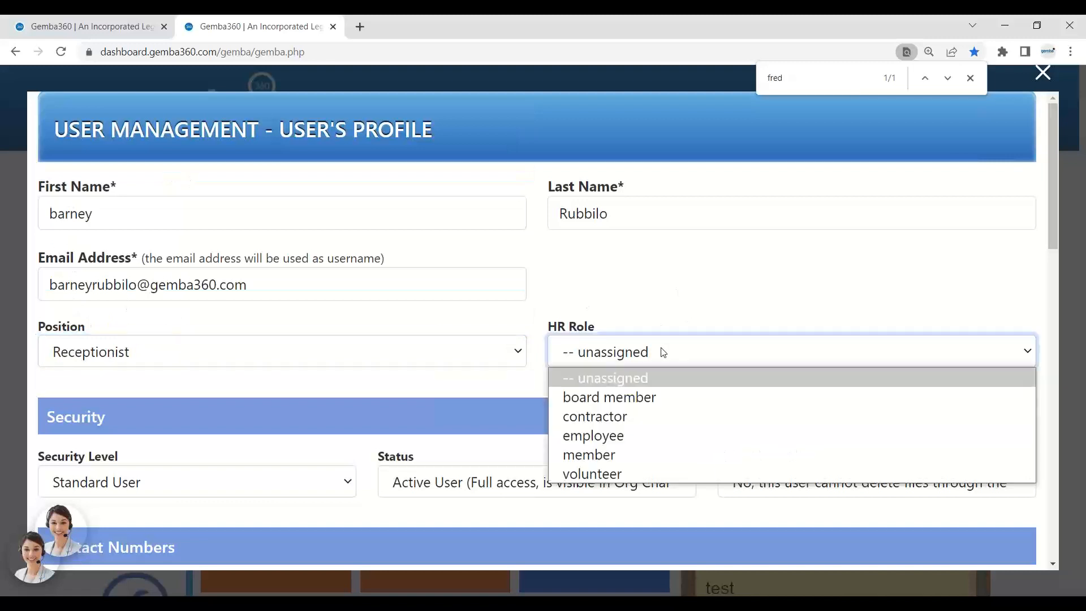
click(654, 437)
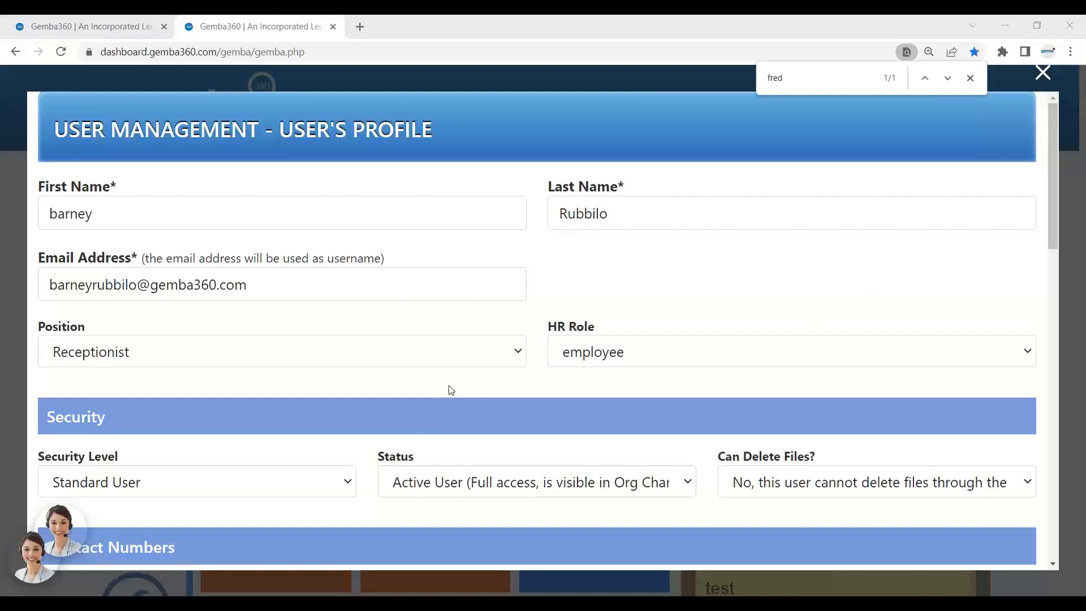
scroll(466, 464, down, 6)
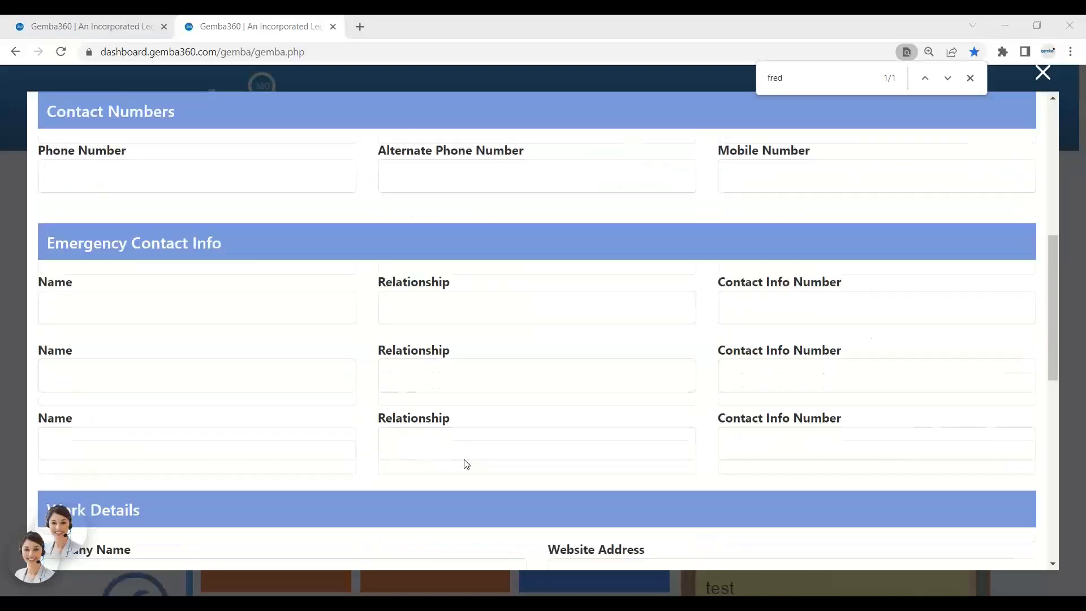
scroll(466, 464, down, 10)
click(496, 533)
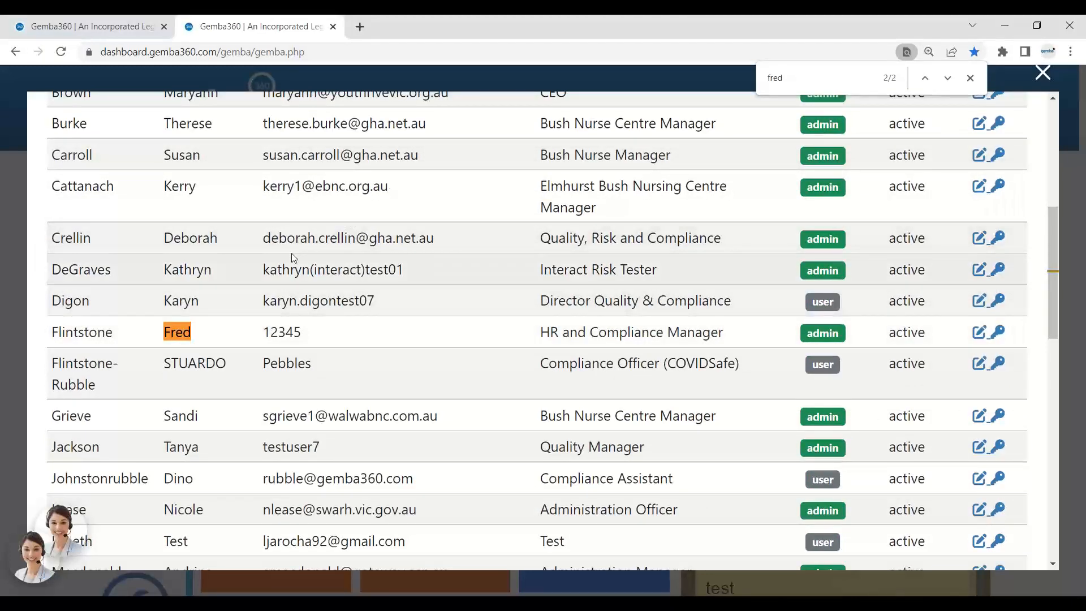
Find the new receptionist, set and confirm a login password, save it, and close the profile.
key(ctrl+f)
text(Bar)
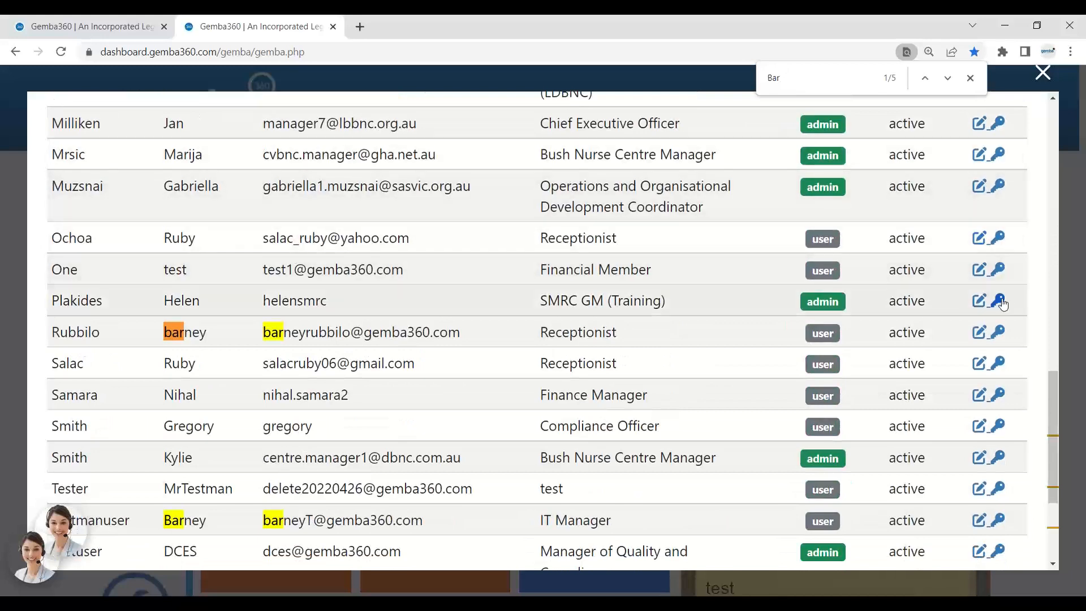
click(979, 332)
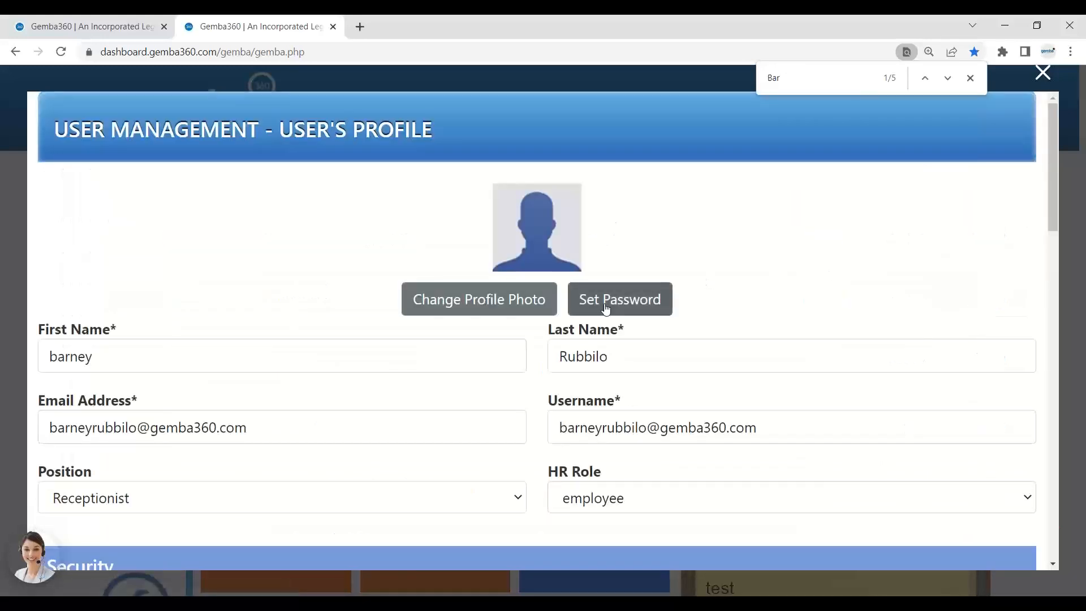
click(607, 299)
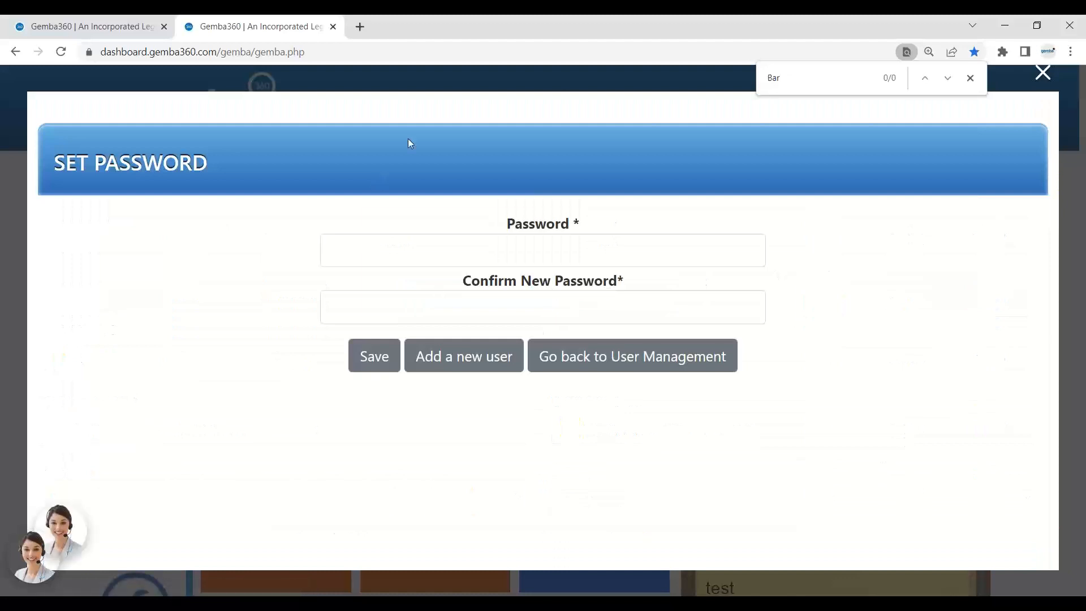
click(364, 251)
text(•••)
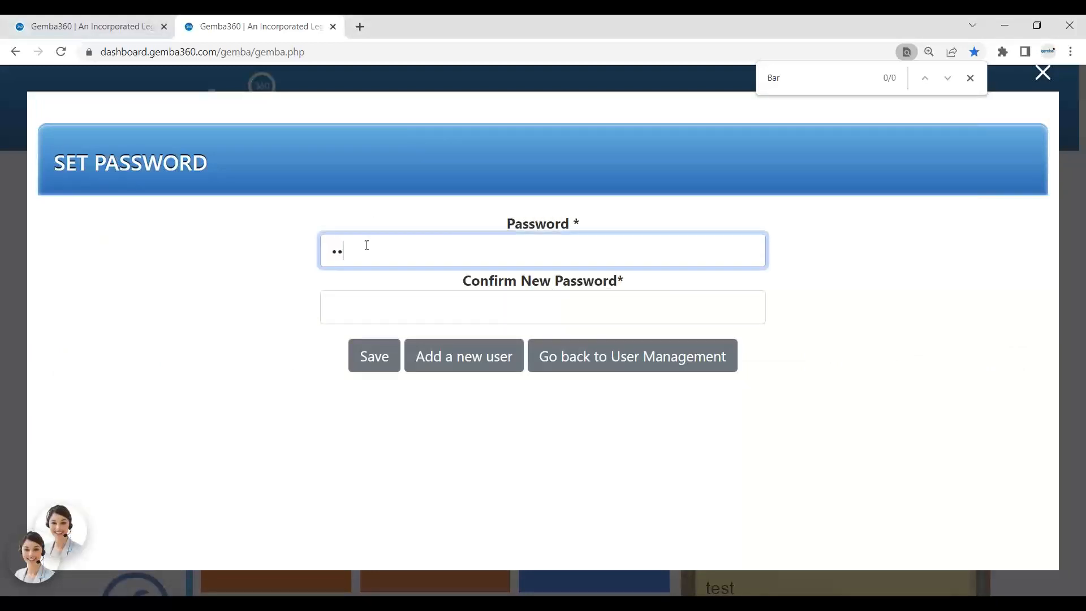
click(359, 295)
text(•••)
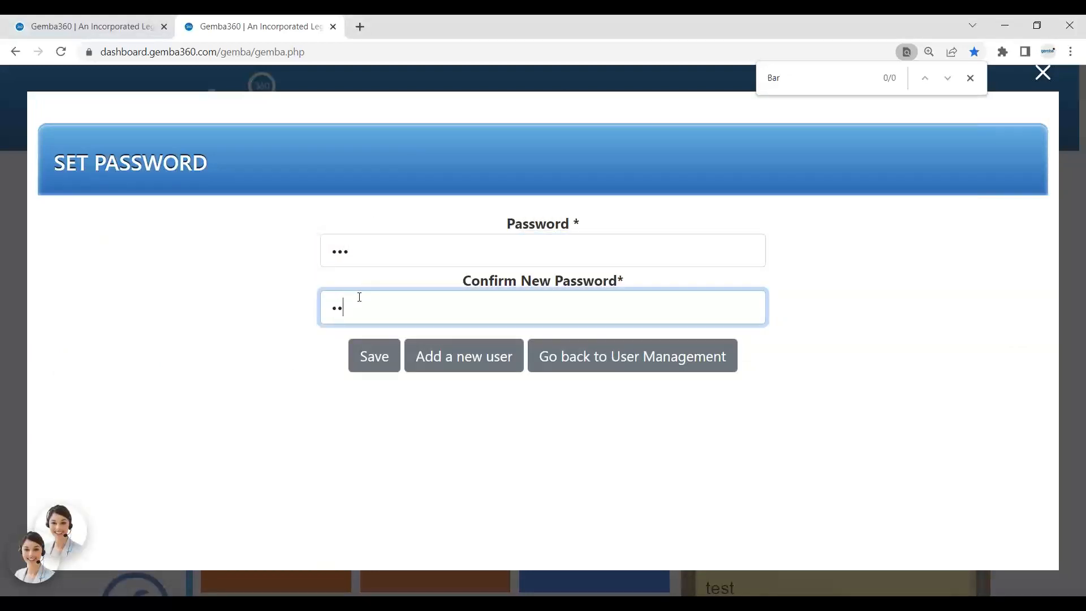
click(374, 356)
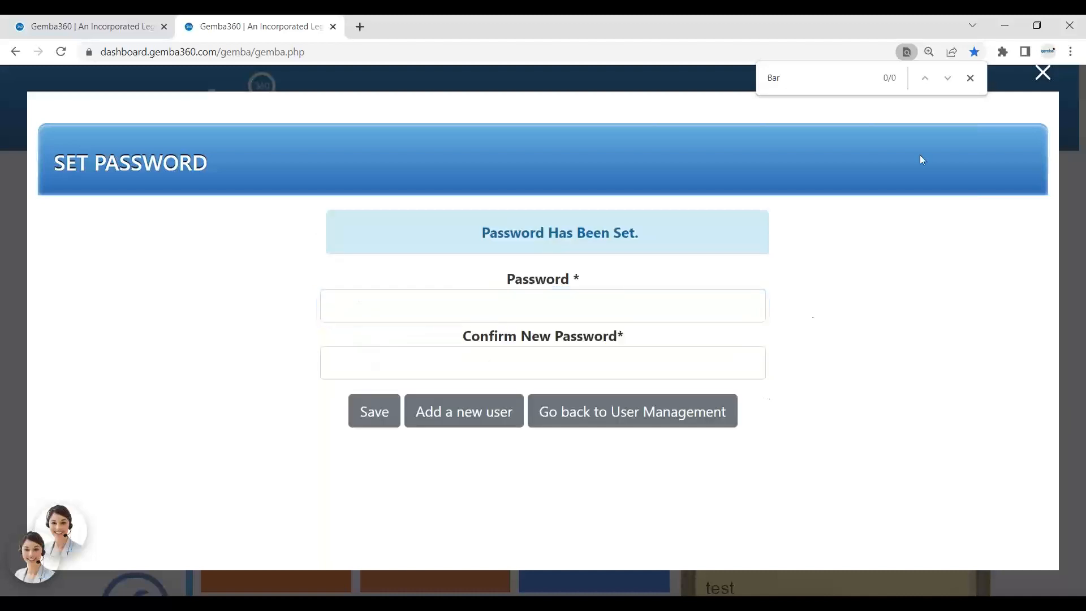
click(1043, 73)
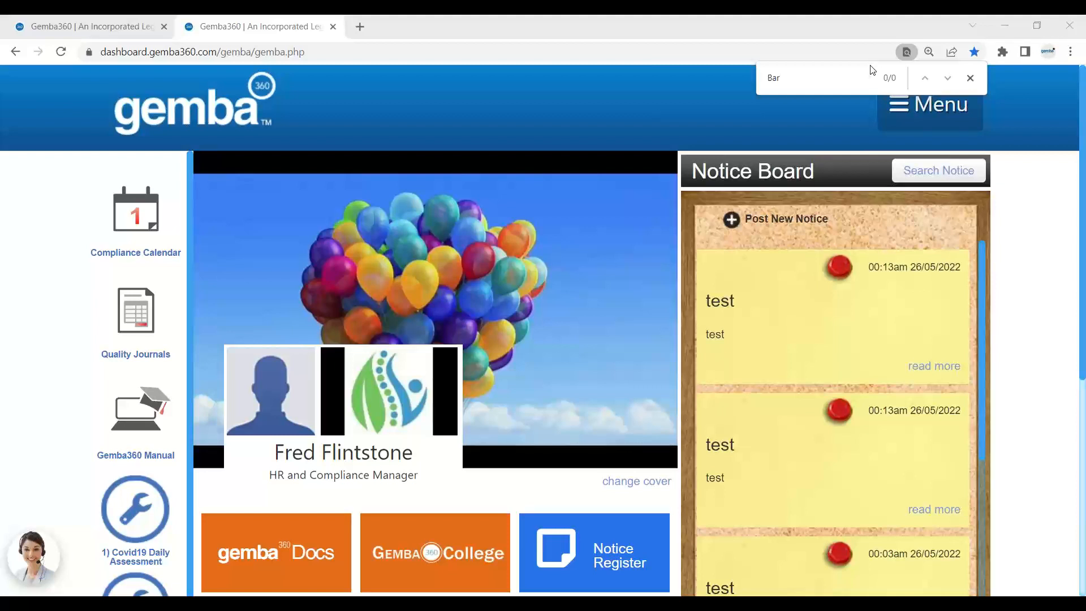
Open the Organisation Profile's Reporting Matrix filtered to positions starting with R.
click(913, 110)
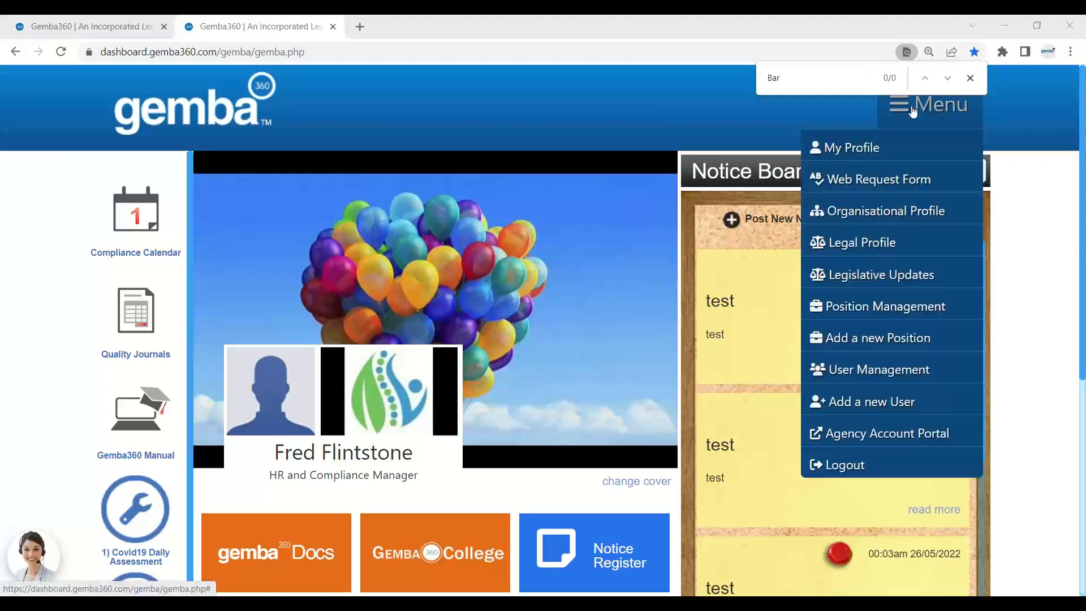
click(868, 211)
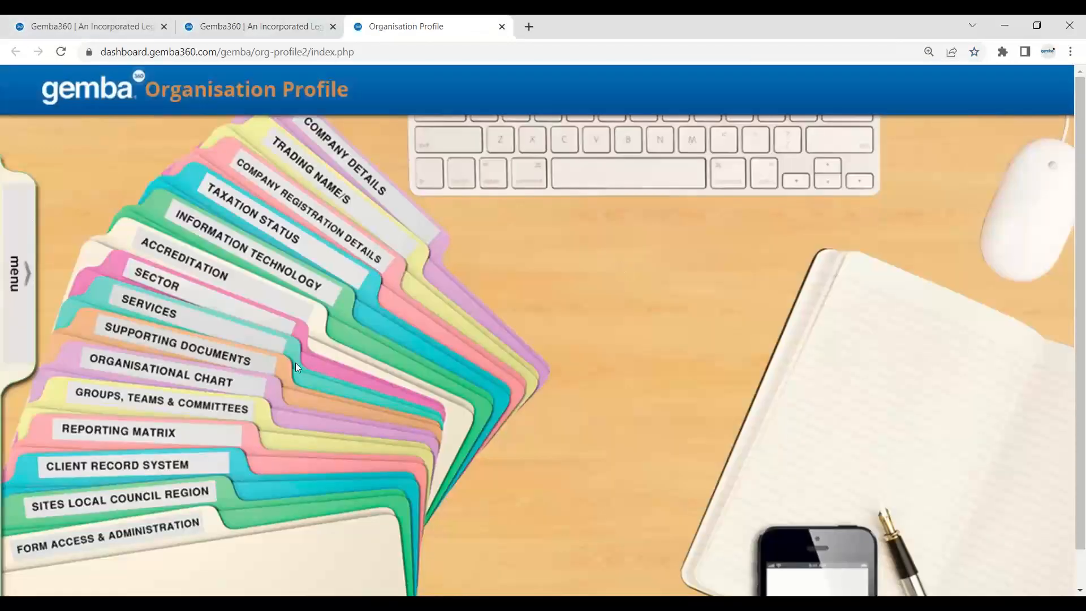
click(122, 433)
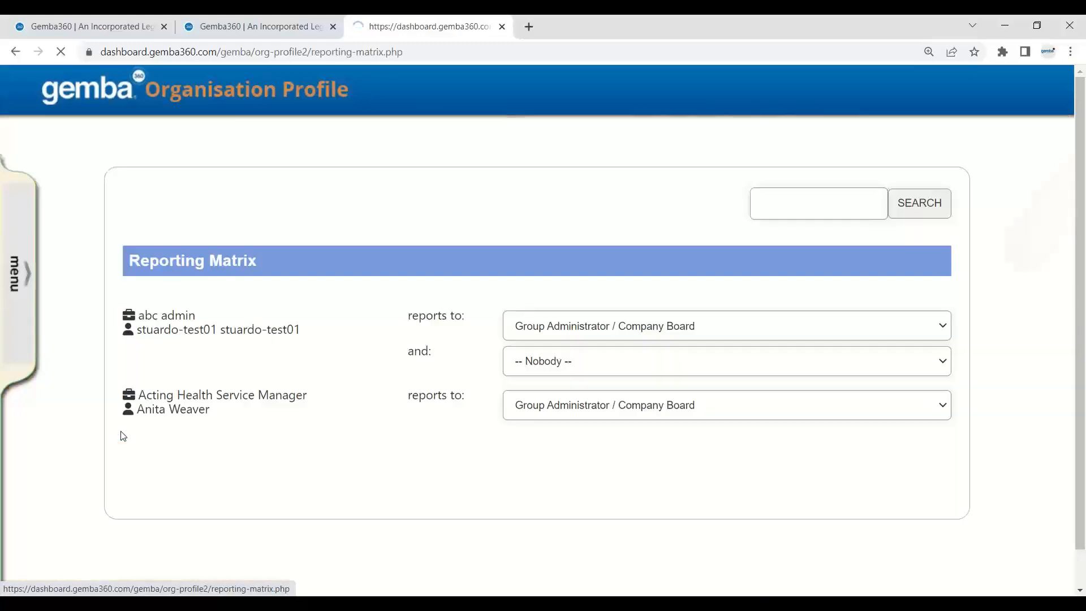
scroll(182, 388, down, 1)
scroll(182, 387, down, 5)
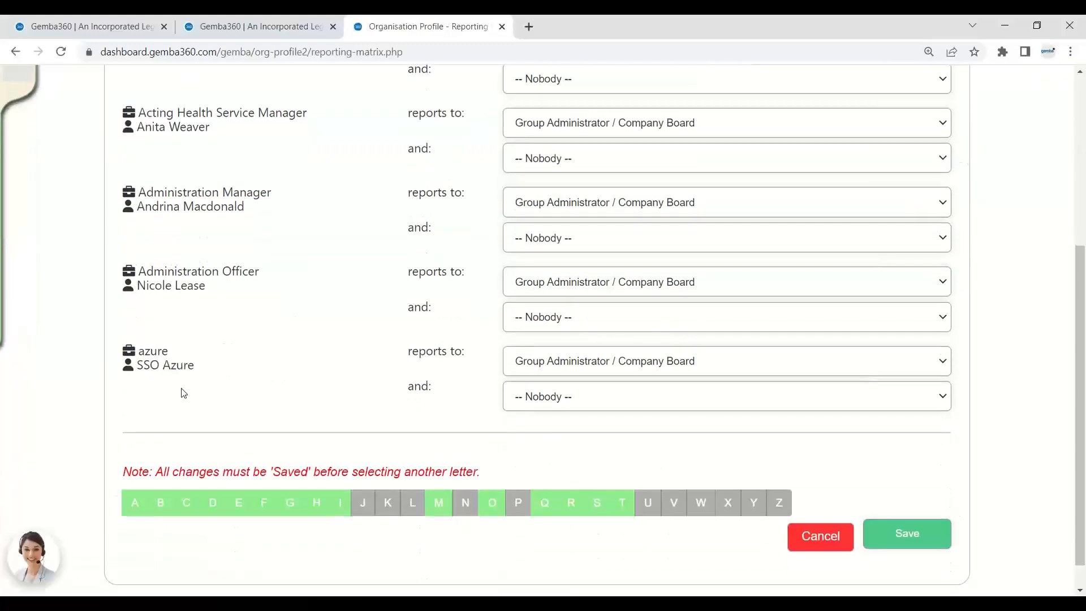
click(573, 504)
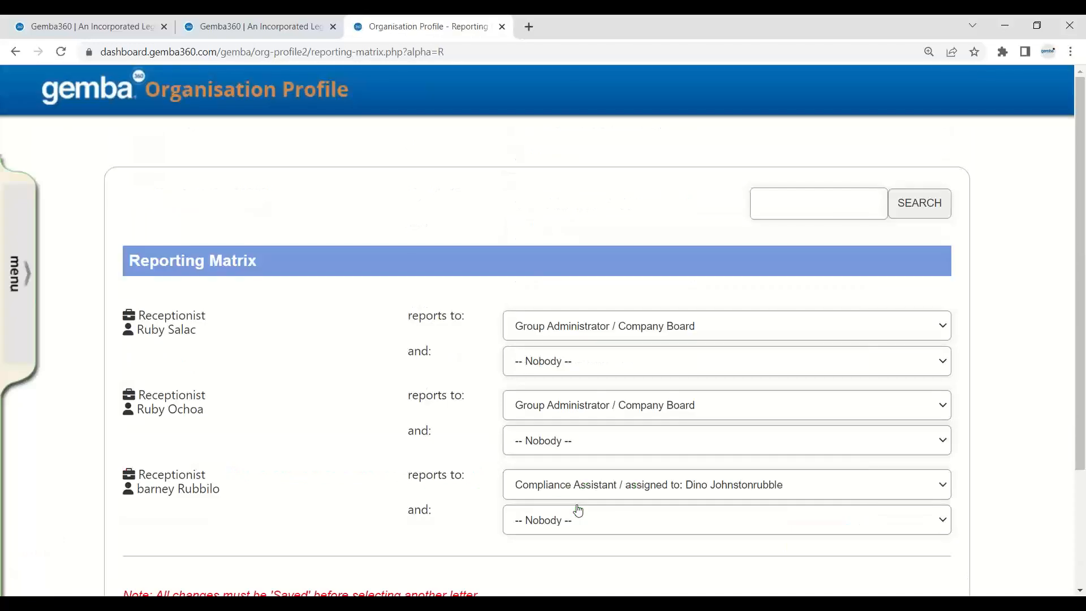
Point out the new receptionist's Receptionist row reporting to the Compliance Assistant.
scroll(281, 438, down, 2)
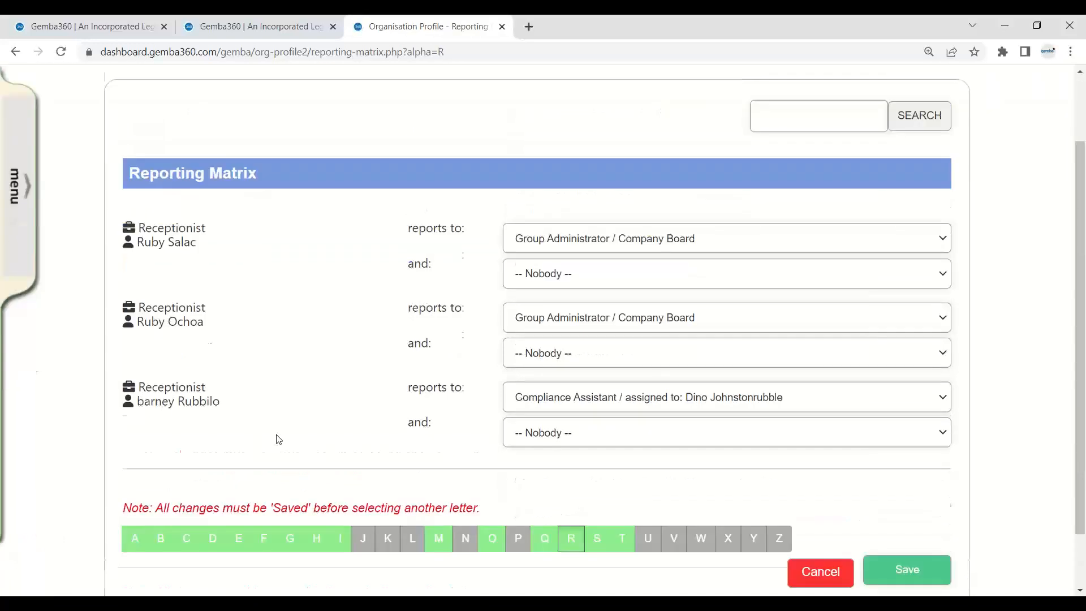
scroll(278, 440, down, 1)
drag(215, 333, 134, 320)
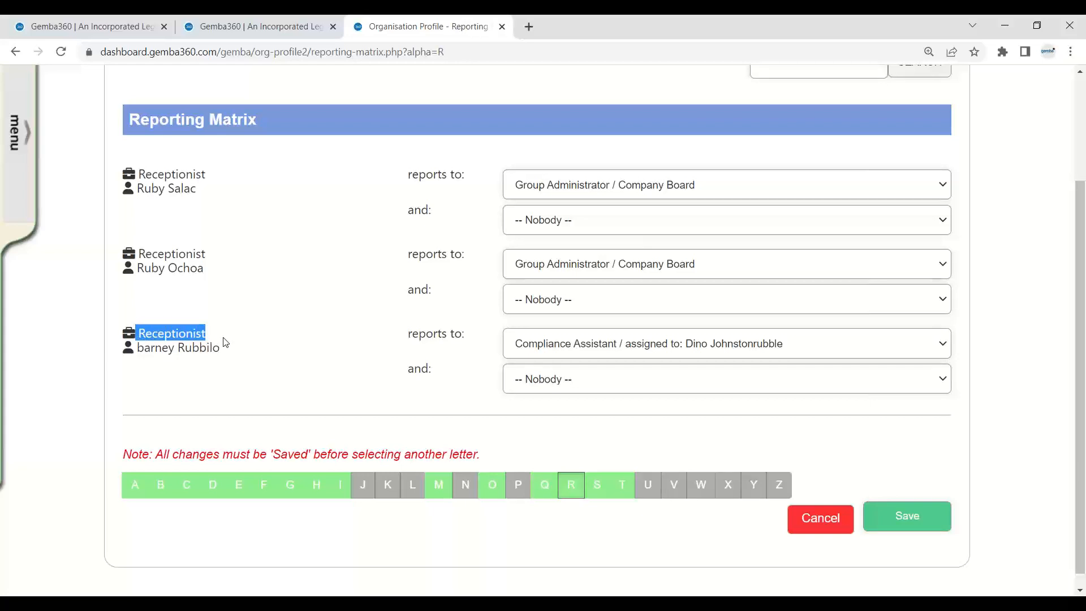
drag(229, 349, 129, 354)
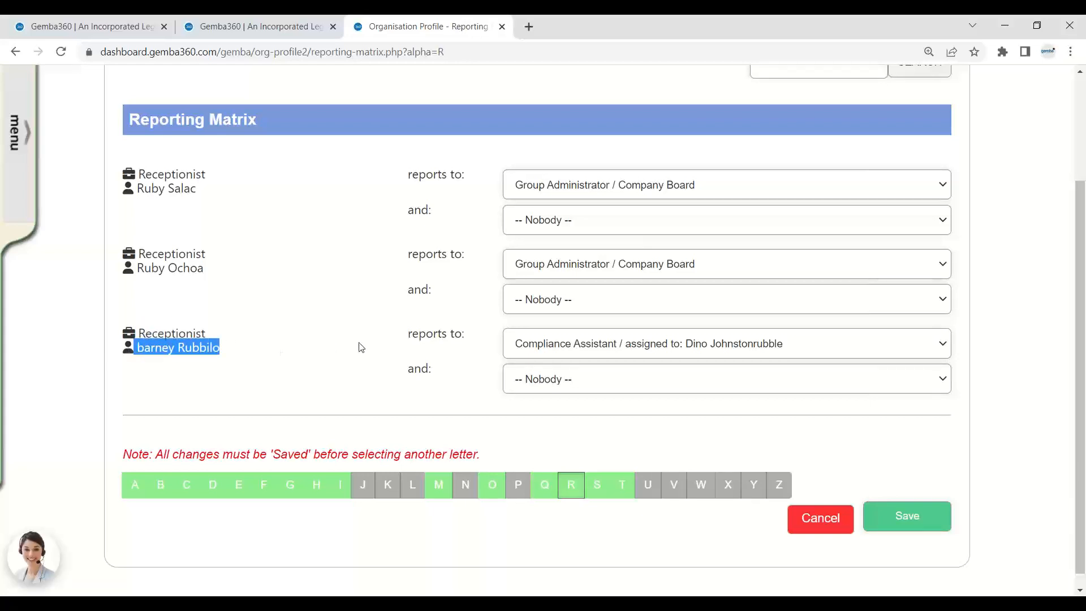
drag(404, 339, 468, 339)
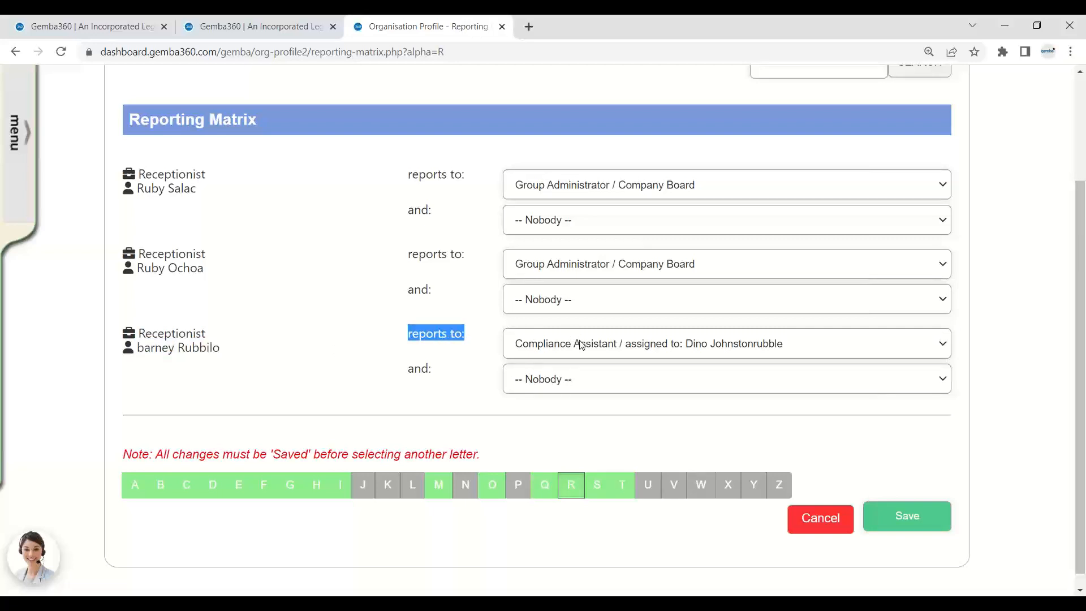
drag(223, 342, 136, 340)
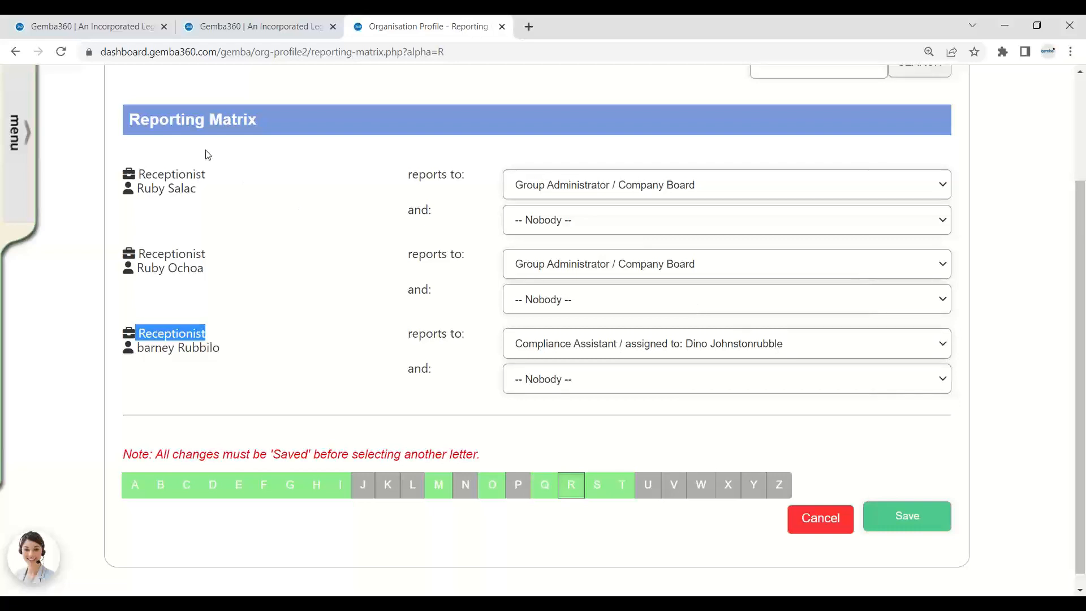
mouse_move(16, 133)
scroll(70, 208, up, 3)
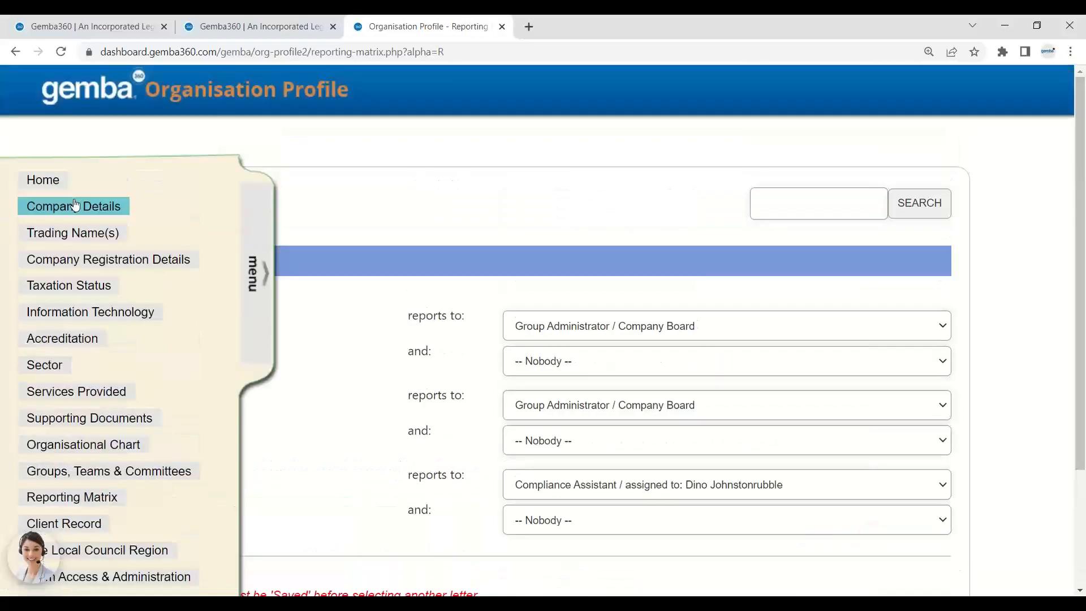
Open the All Staff Team under Groups, Teams & Committees and locate the new receptionist.
click(40, 179)
click(191, 404)
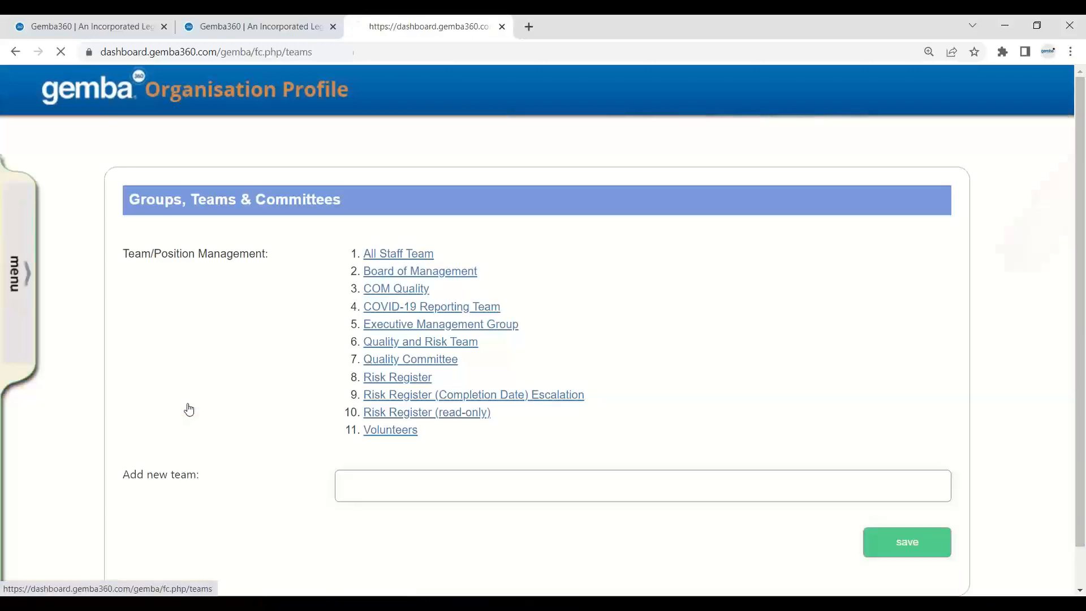
click(412, 253)
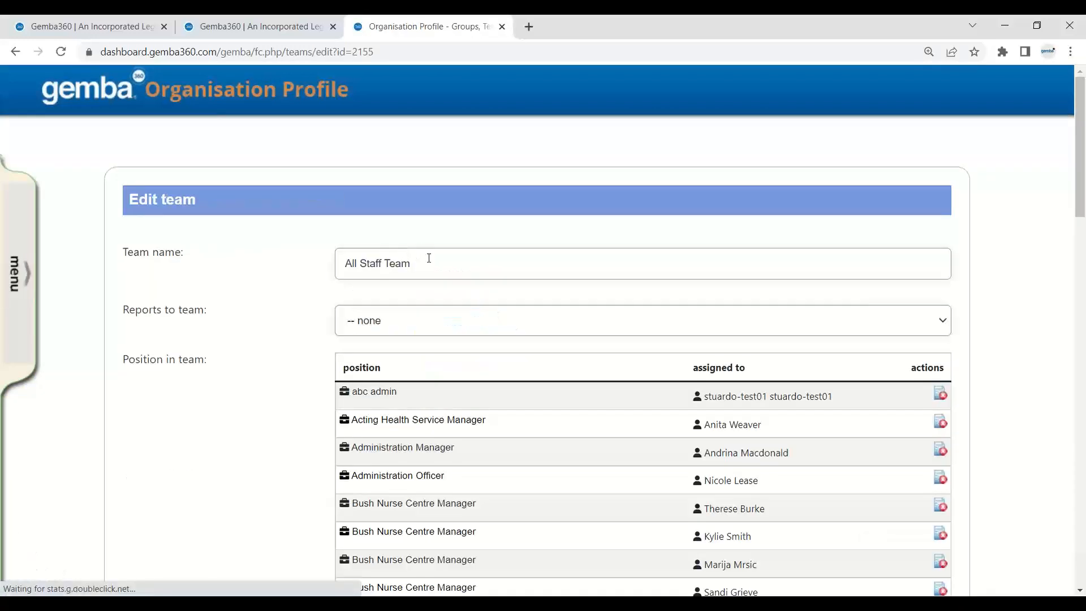
scroll(485, 347, down, 12)
scroll(485, 347, down, 10)
scroll(484, 347, up, 4)
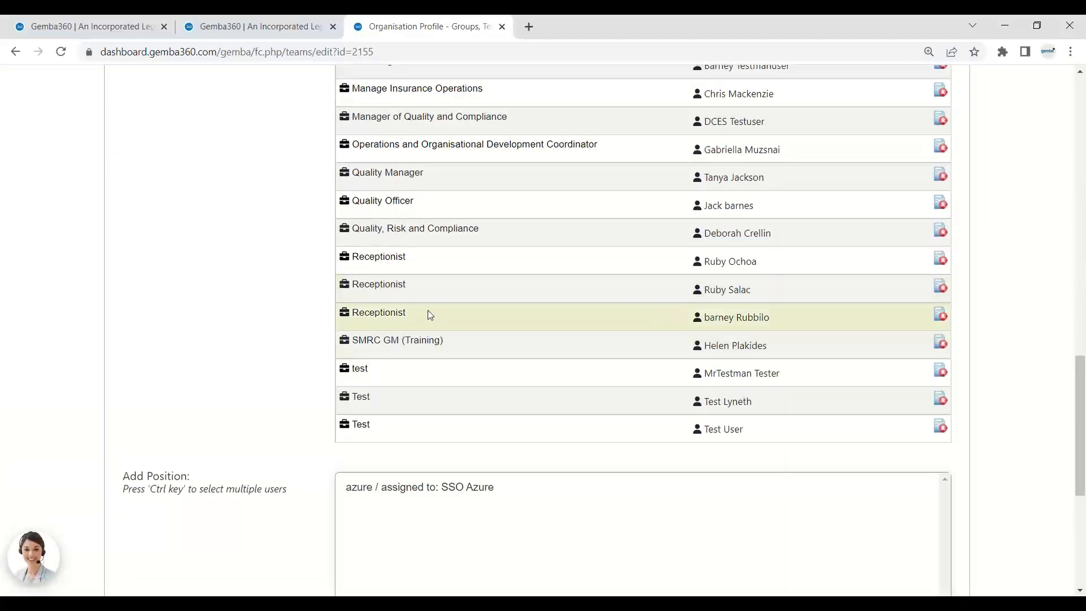
drag(406, 313, 353, 314)
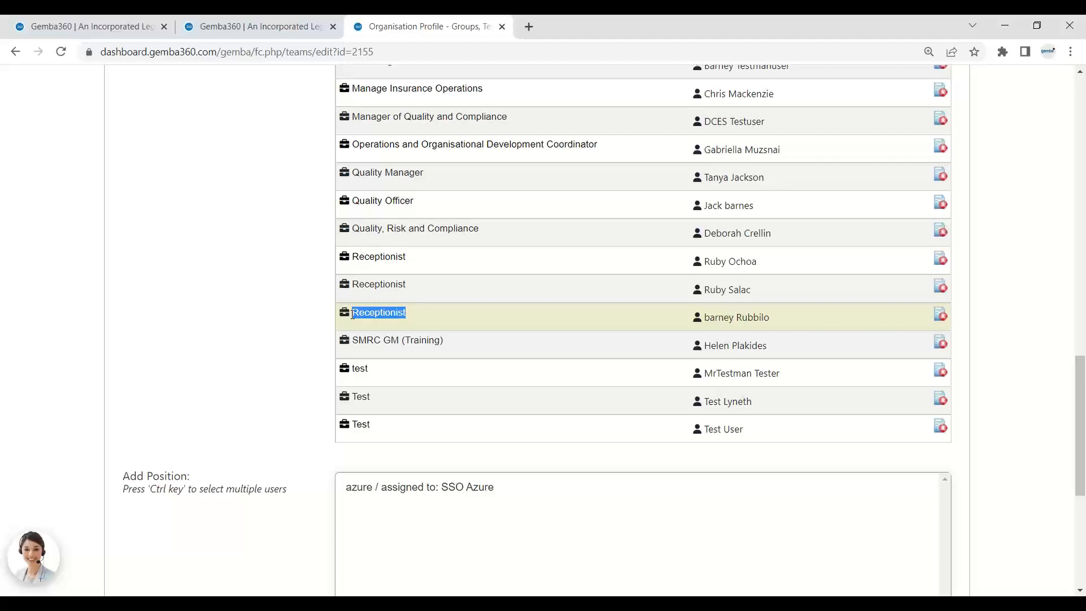
Select the new receptionist's name in the team list, then switch back to the dashboard tab.
click(764, 332)
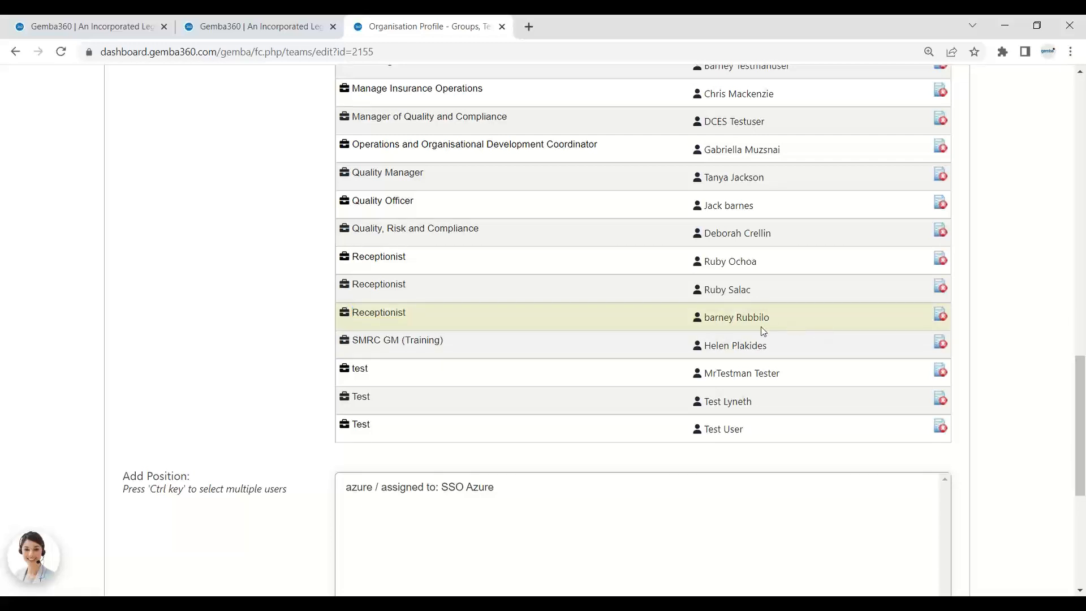
drag(710, 328, 705, 330)
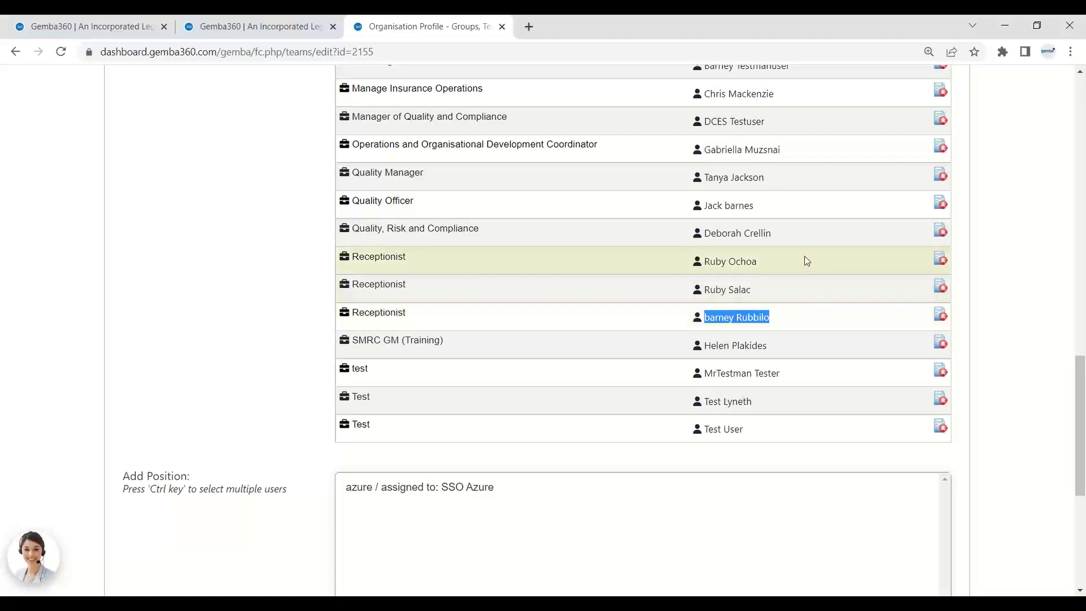
click(938, 155)
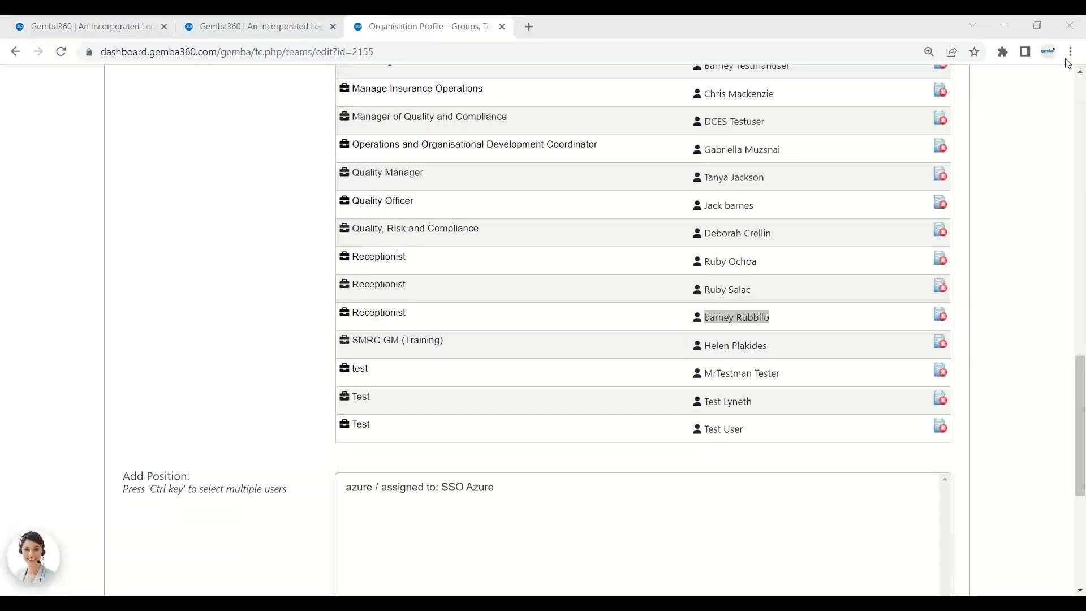
click(286, 22)
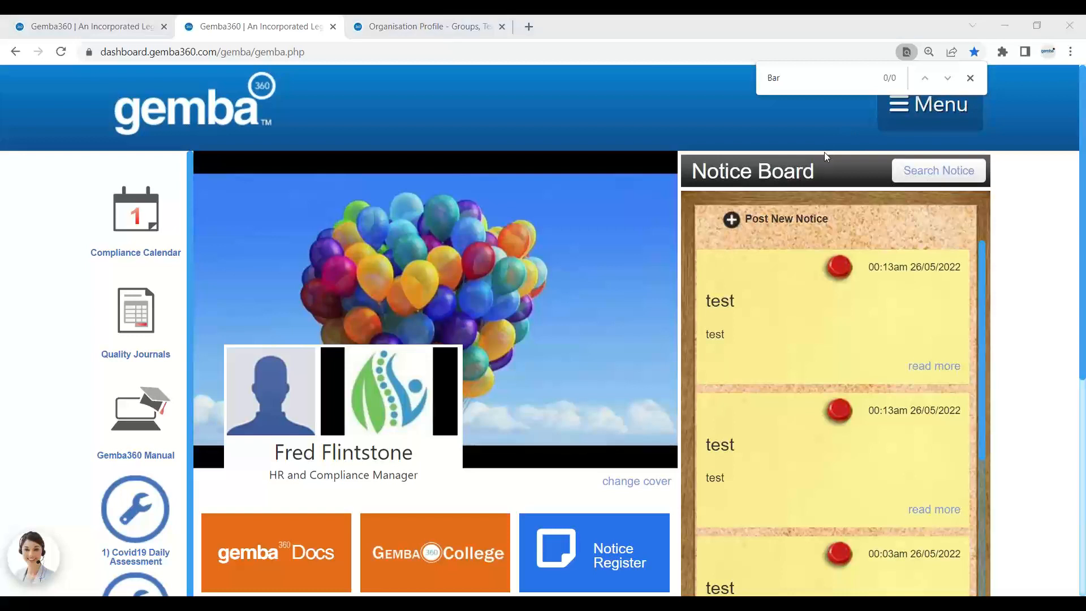
Log out of the administrator account and sign in with the receptionist's username and password.
mouse_move(927, 105)
click(918, 470)
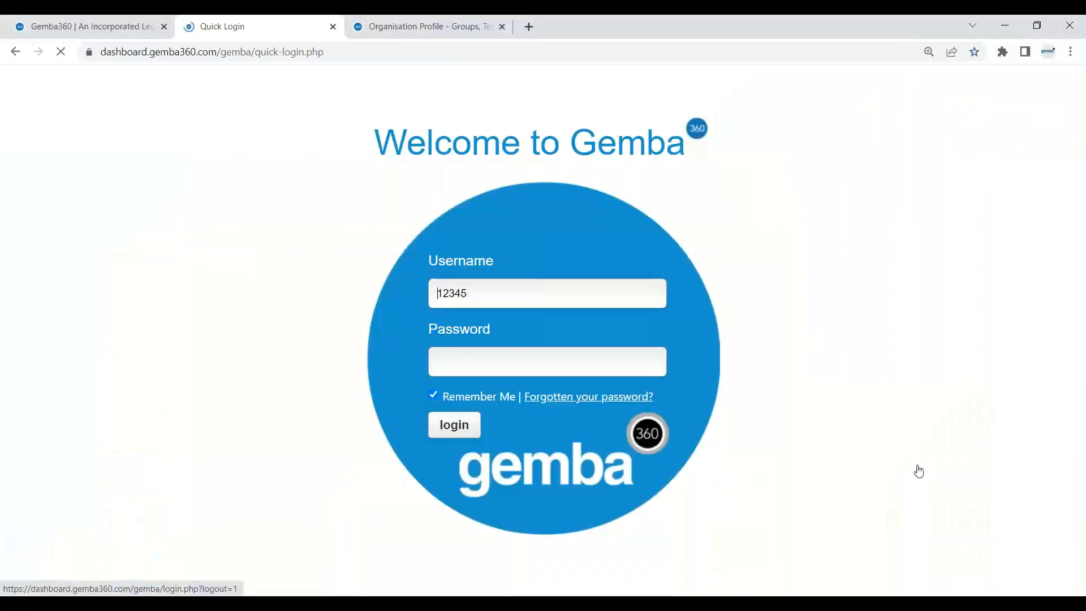
click(478, 296)
drag(478, 296, 430, 301)
key(ctrl+v)
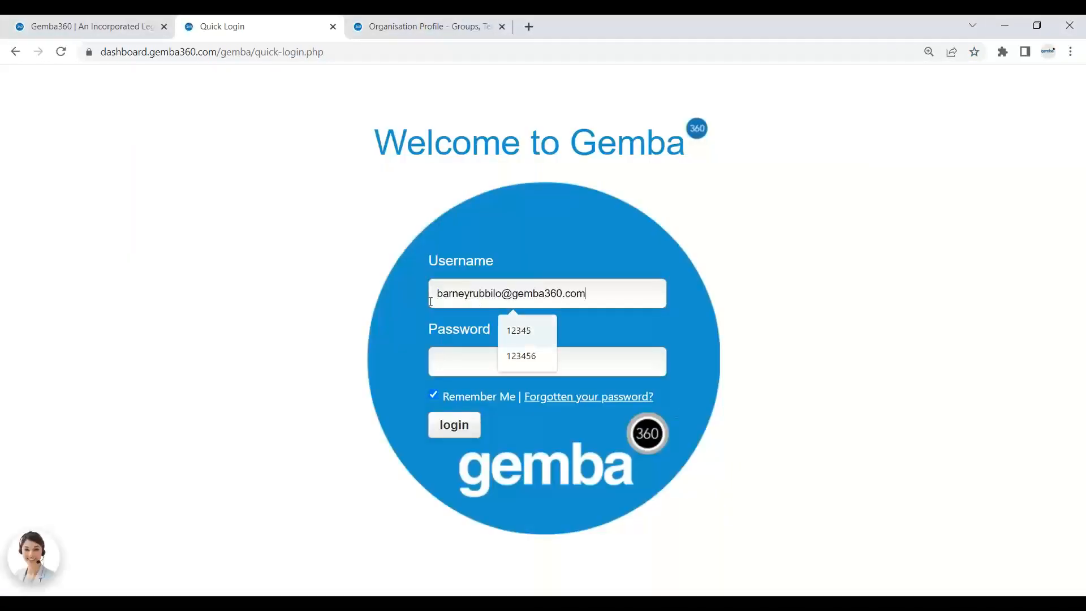
click(476, 355)
text(123)
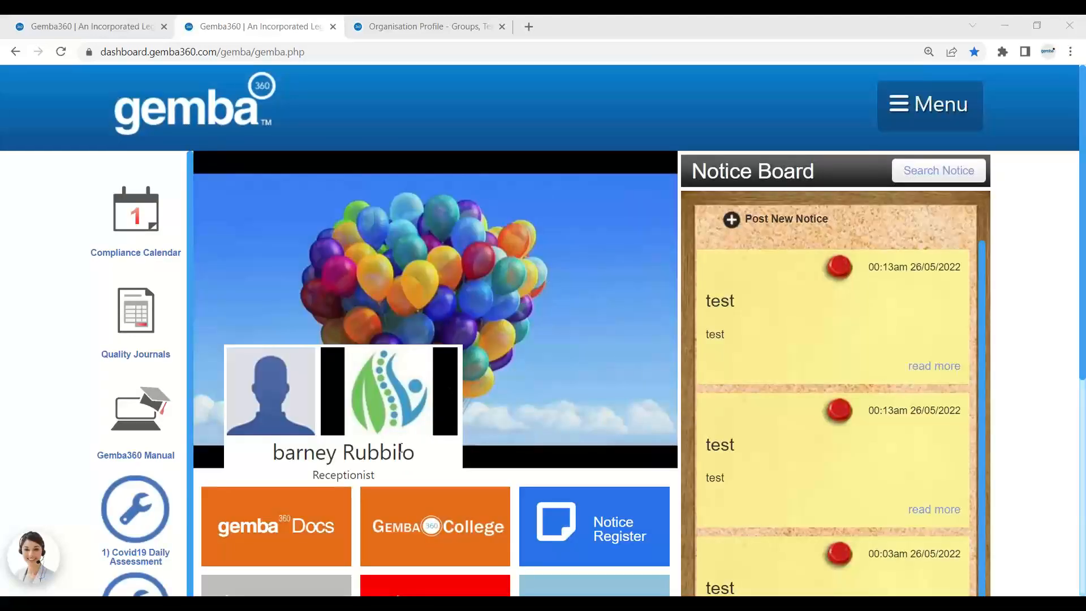
Open the GembaDocs tile in a new tab, then return to view the Receptionist dashboard.
scroll(307, 392, down, 2)
click(306, 392)
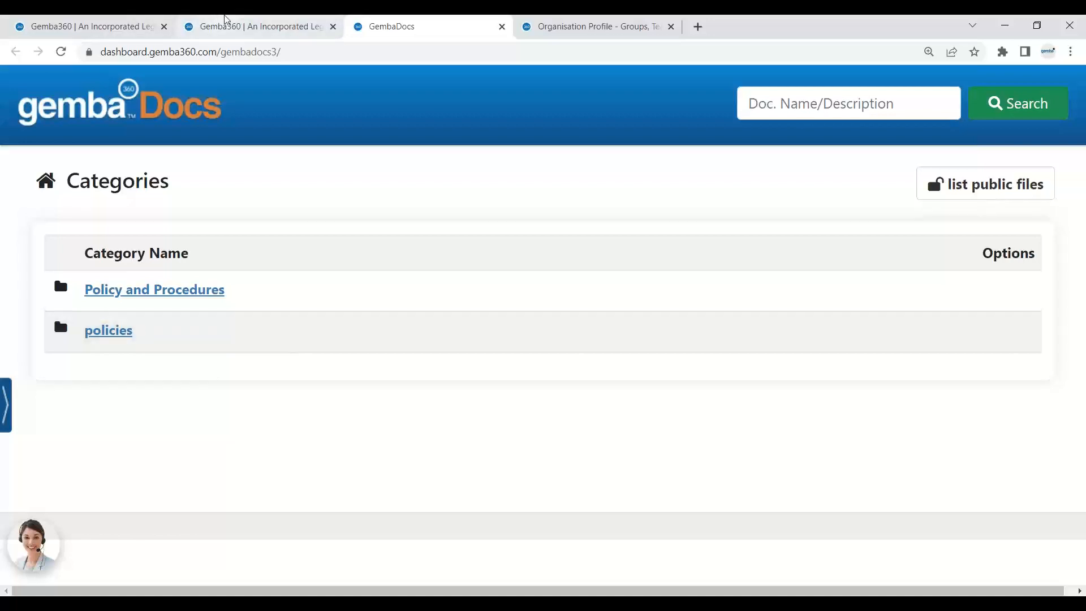
click(251, 21)
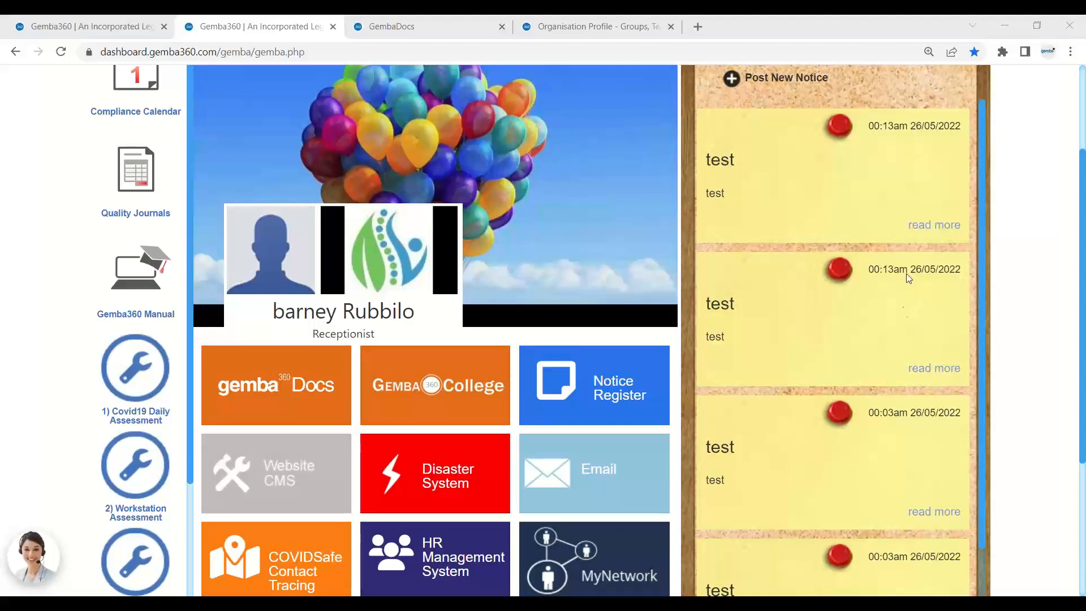
scroll(923, 211, up, 3)
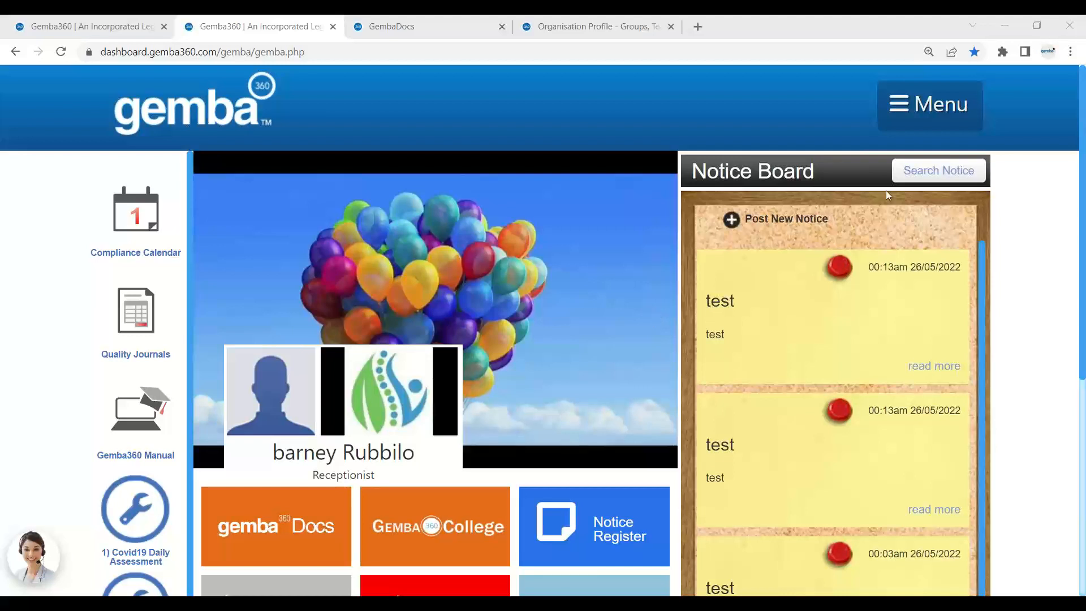
mouse_move(960, 115)
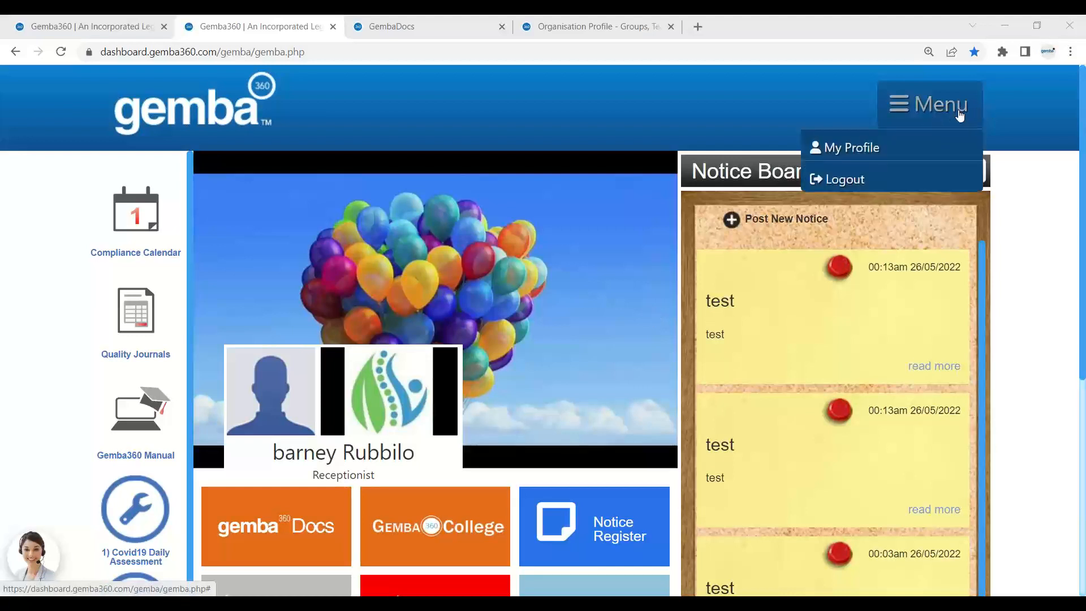
Log out of the receptionist account and sign back in with the administrator's username and password.
click(914, 174)
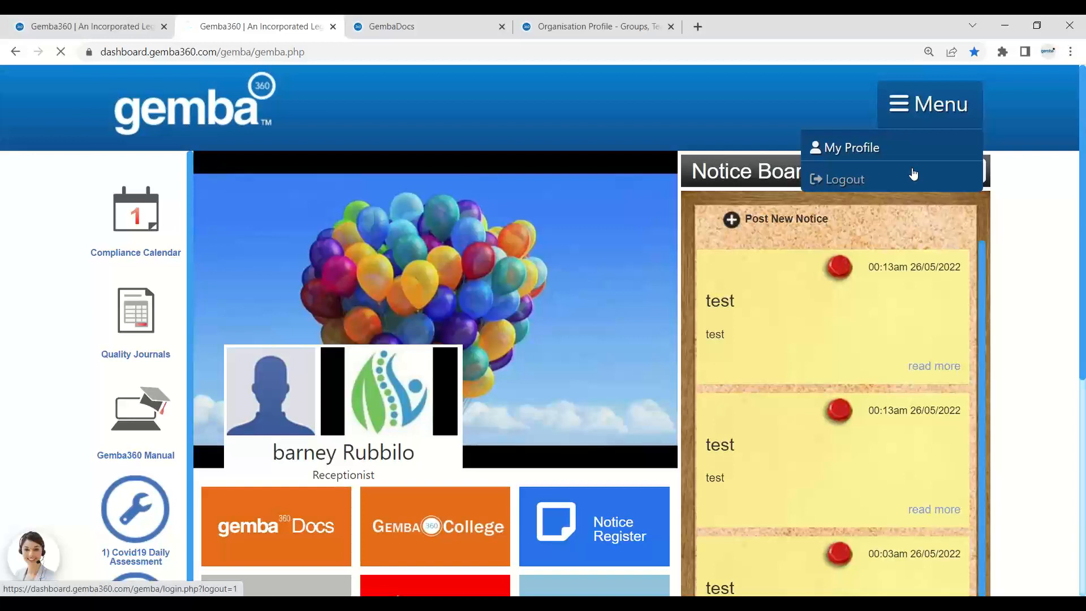
drag(616, 294, 459, 303)
text(12345)
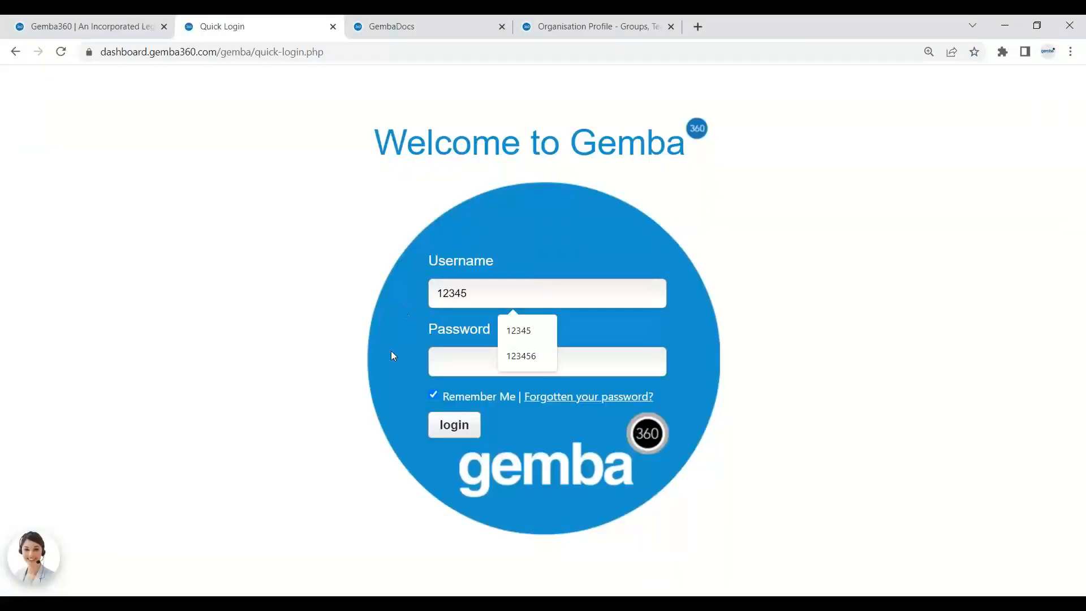
click(468, 367)
text(••••)
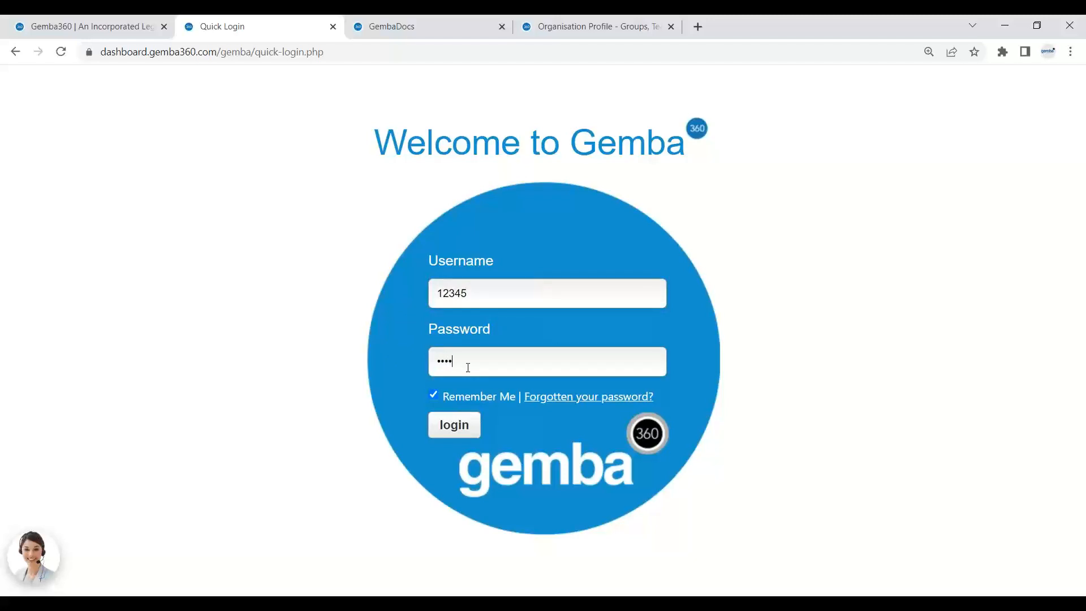
click(454, 423)
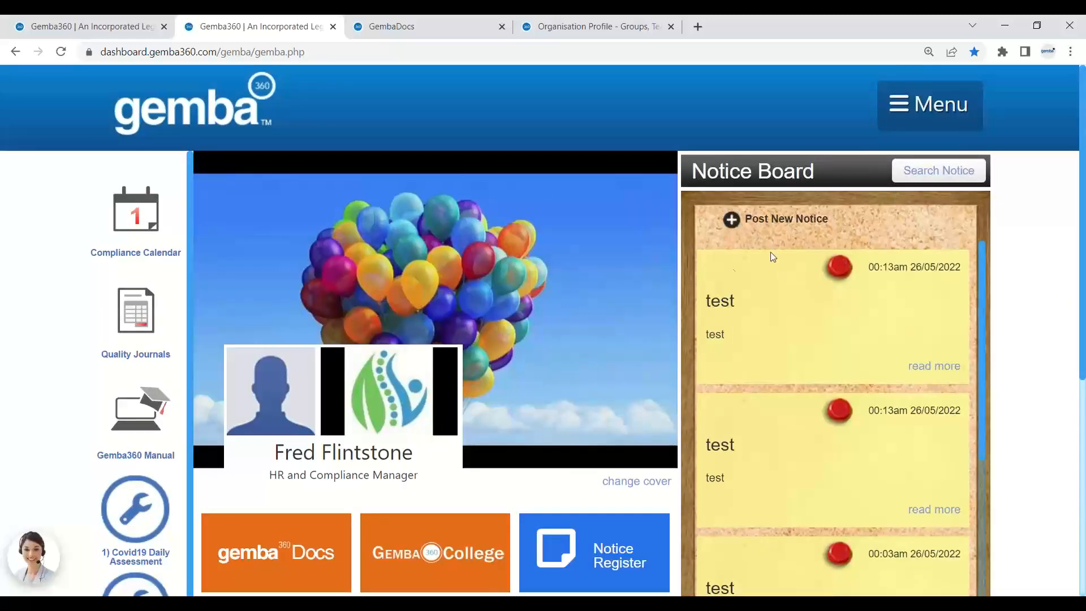
click(937, 105)
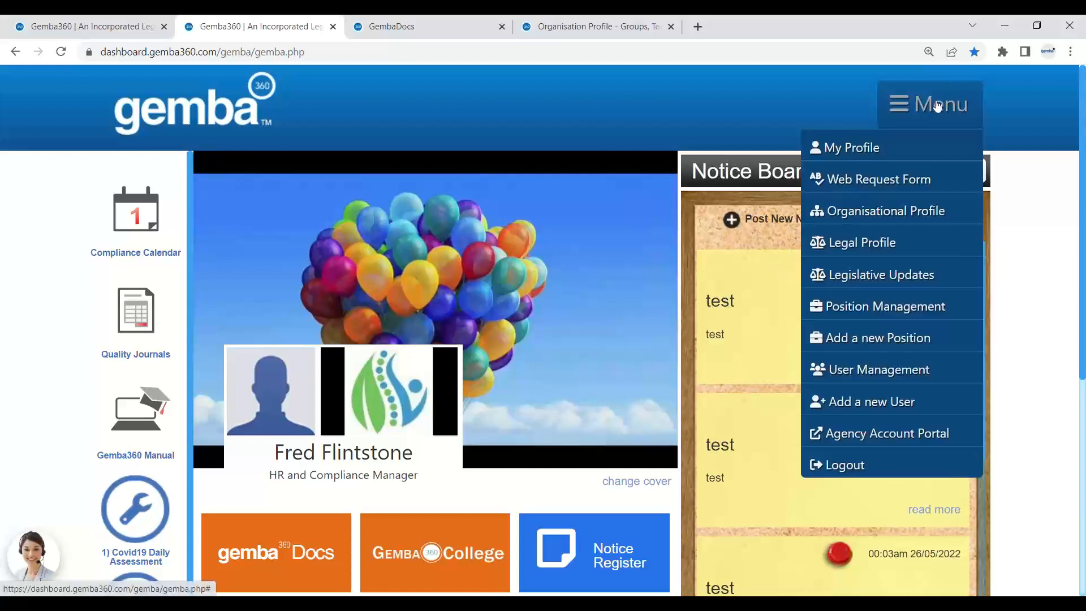
click(908, 375)
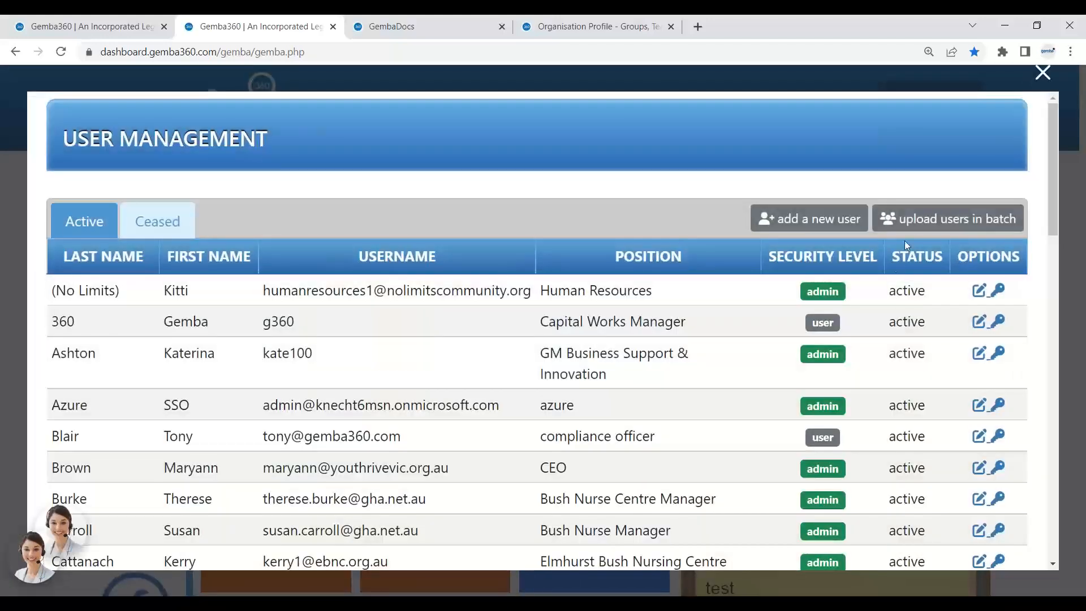
click(968, 225)
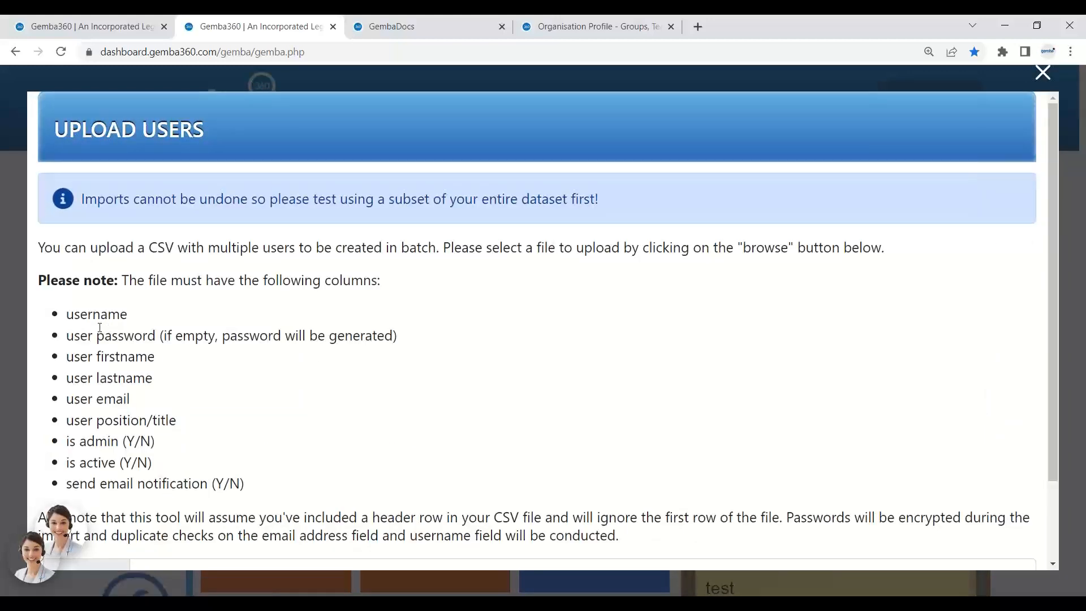
scroll(544, 250, down, 3)
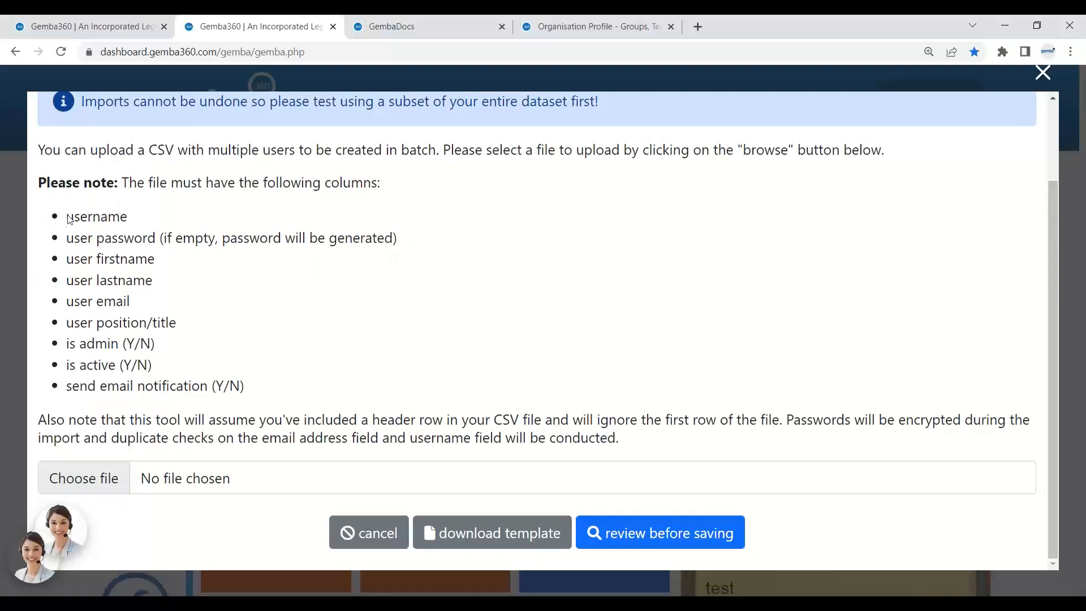
drag(74, 216, 128, 217)
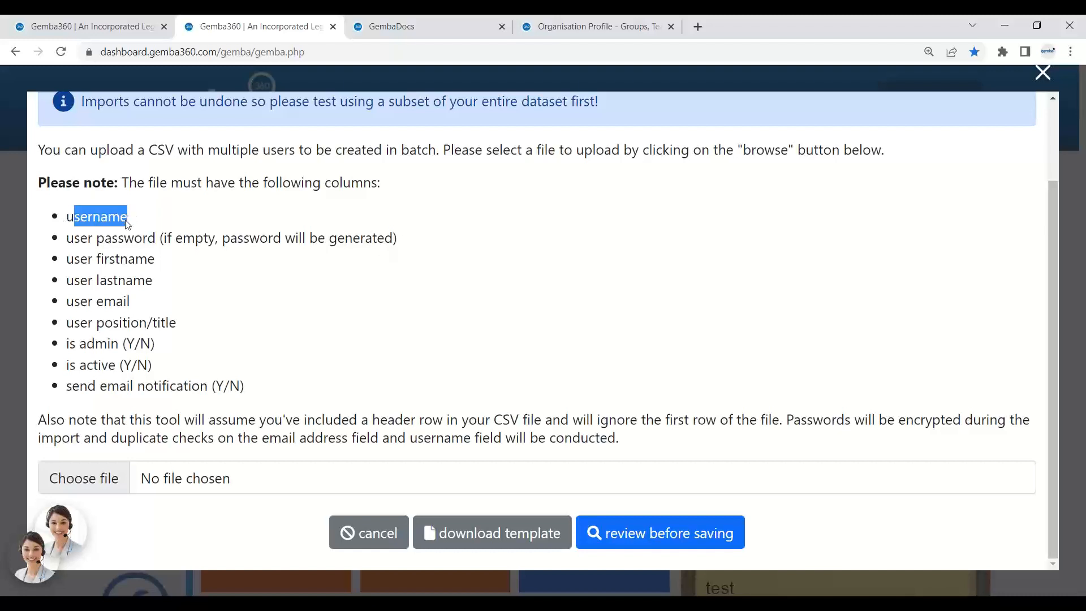
click(123, 261)
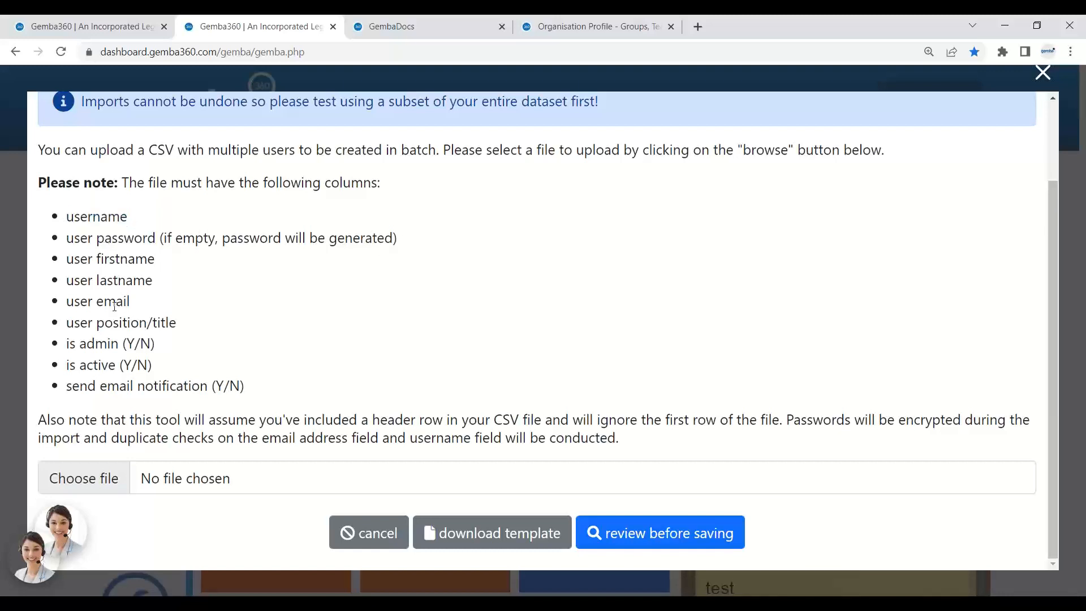
drag(178, 323, 136, 365)
drag(276, 391, 186, 387)
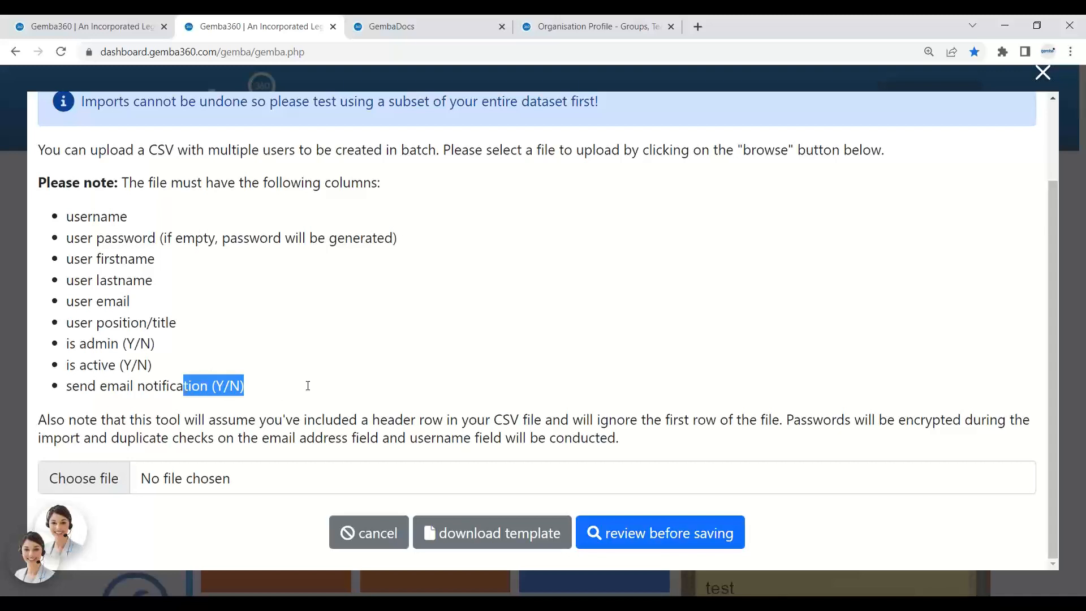
click(518, 544)
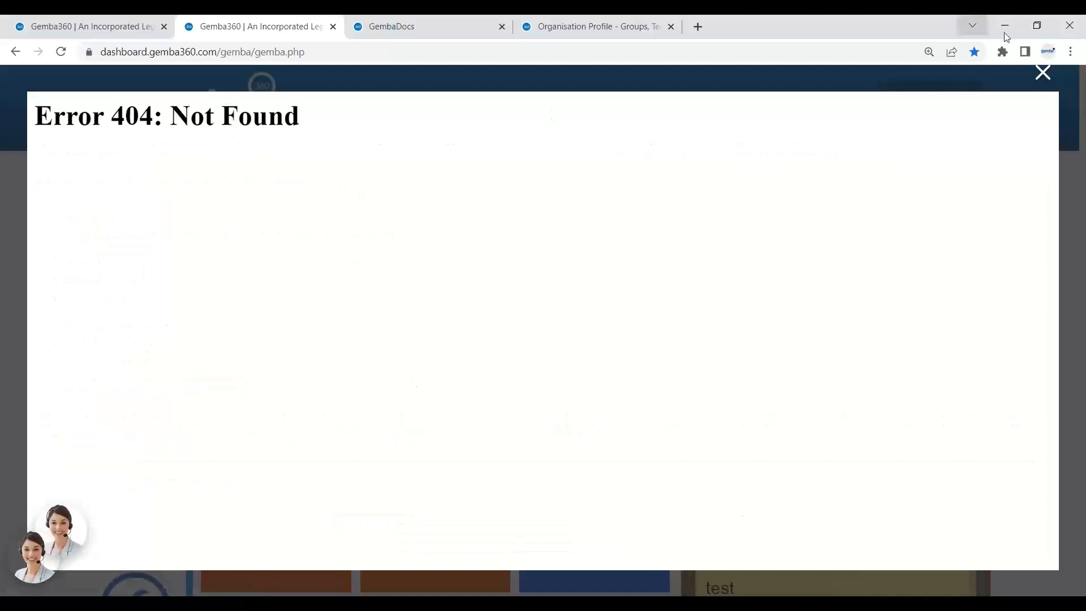
click(1043, 72)
click(927, 103)
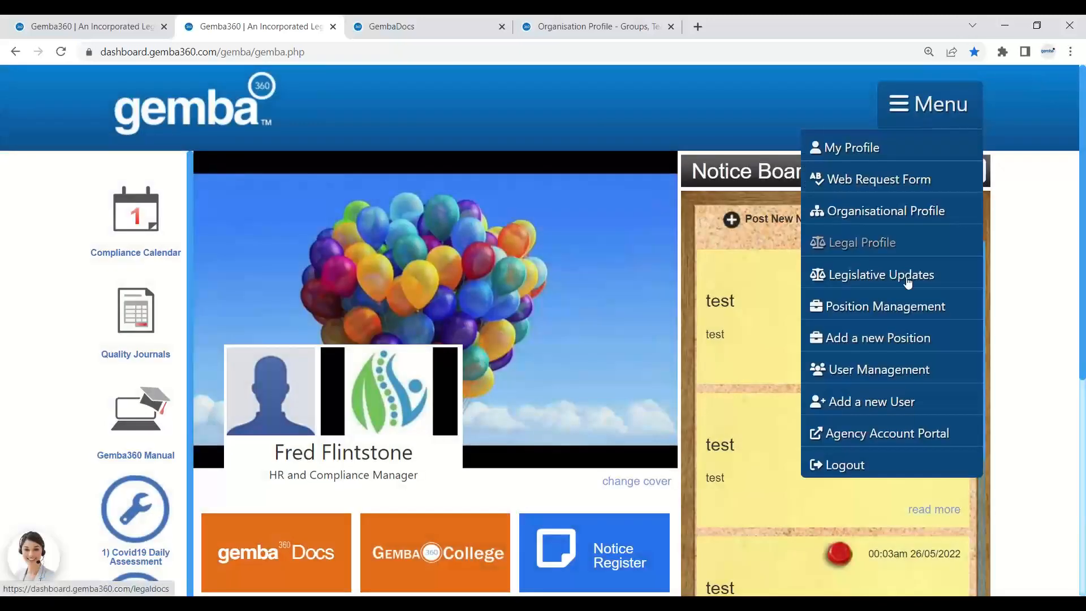
Glance at the batch user upload, reopen User Management, and highlight the first name of the user to rename.
click(897, 364)
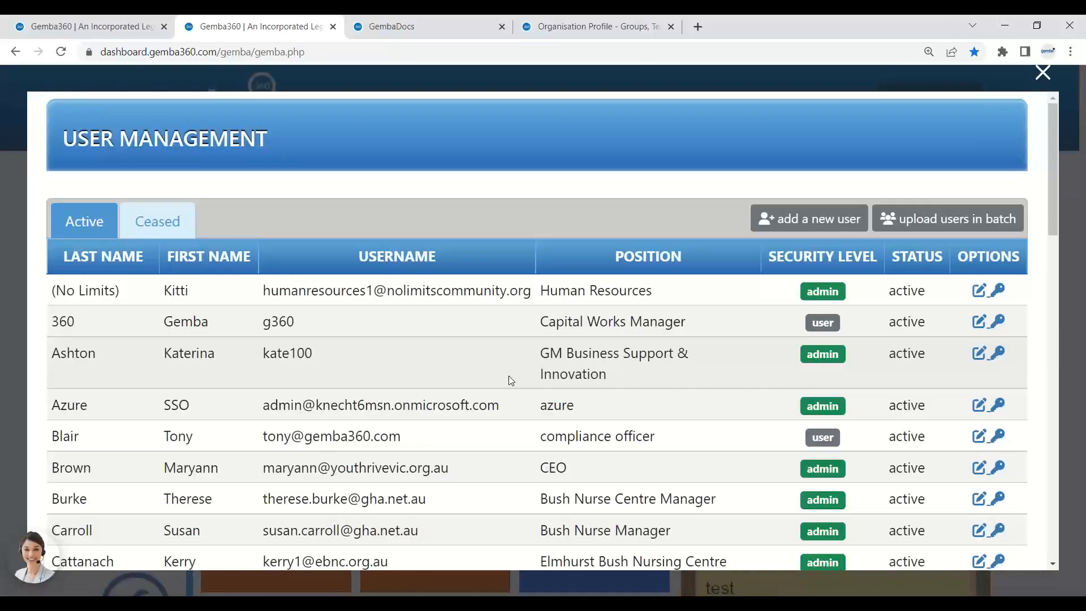
click(911, 219)
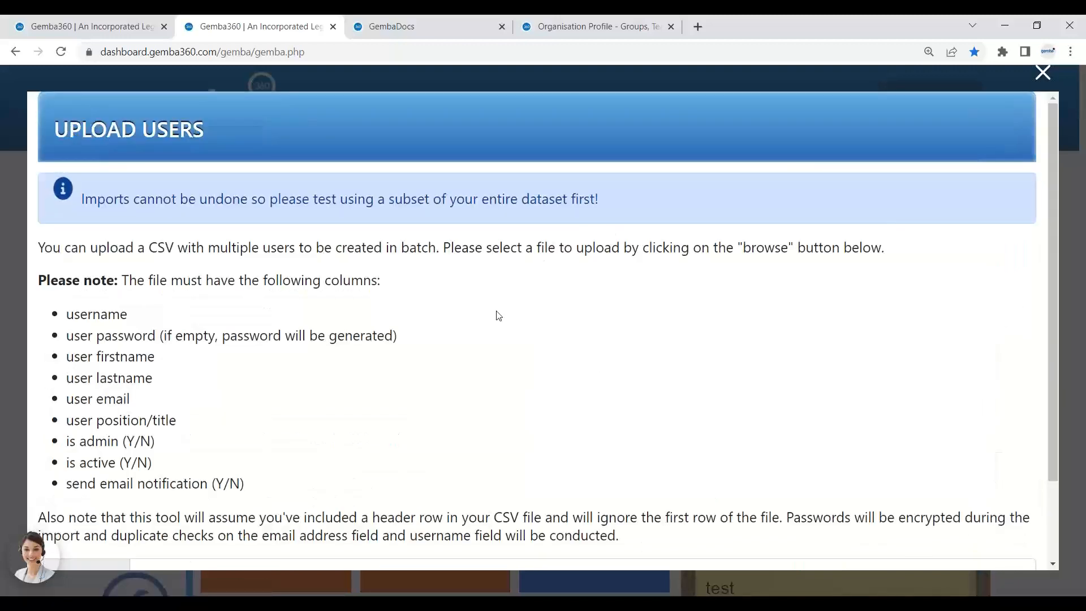
scroll(497, 315, down, 2)
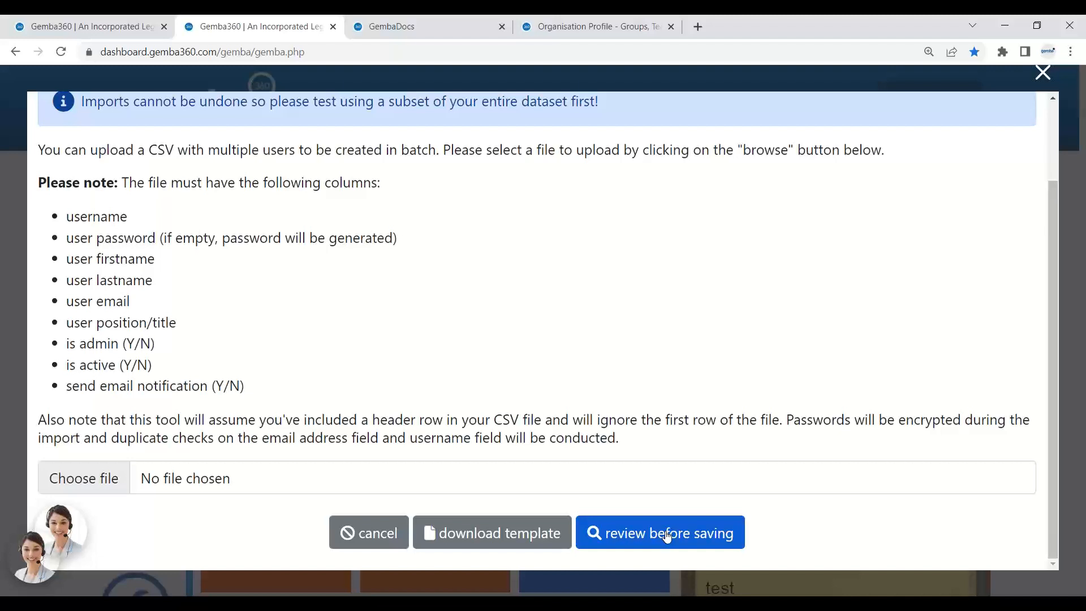
click(1040, 76)
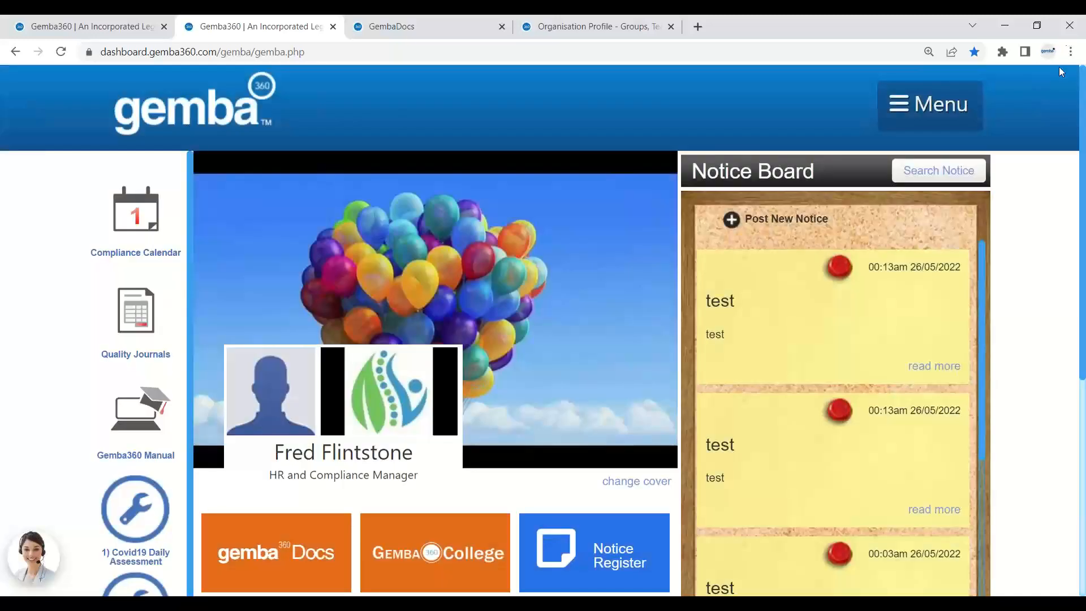
click(908, 112)
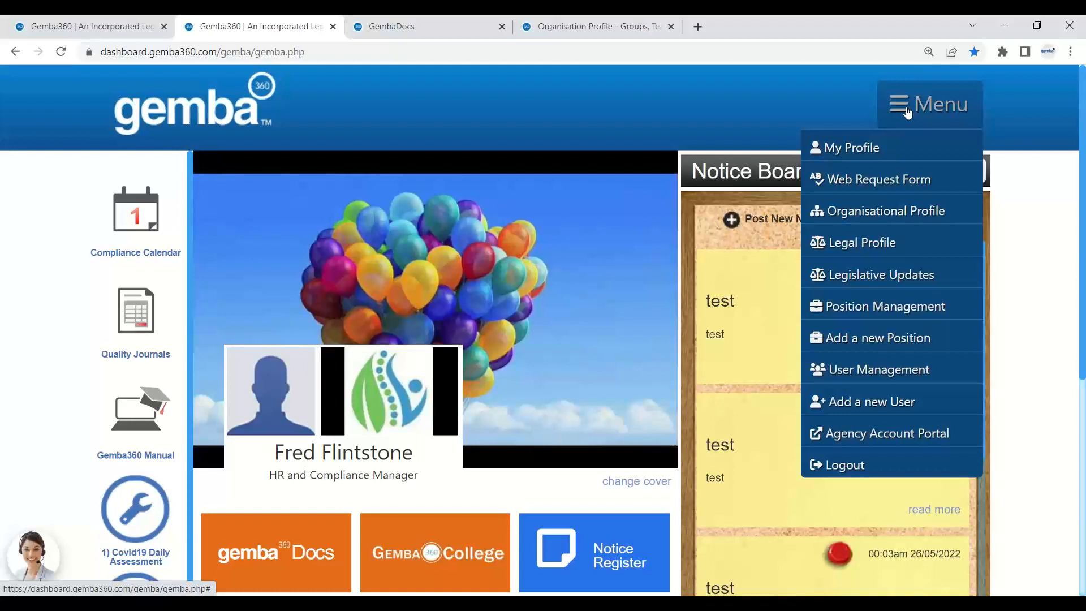
click(887, 372)
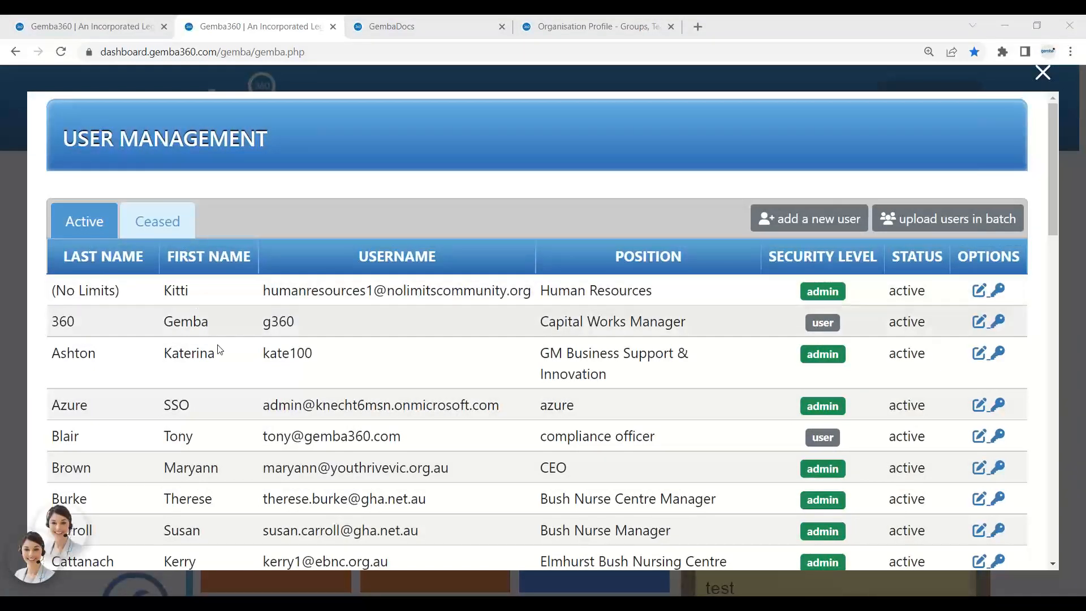
drag(219, 356, 164, 356)
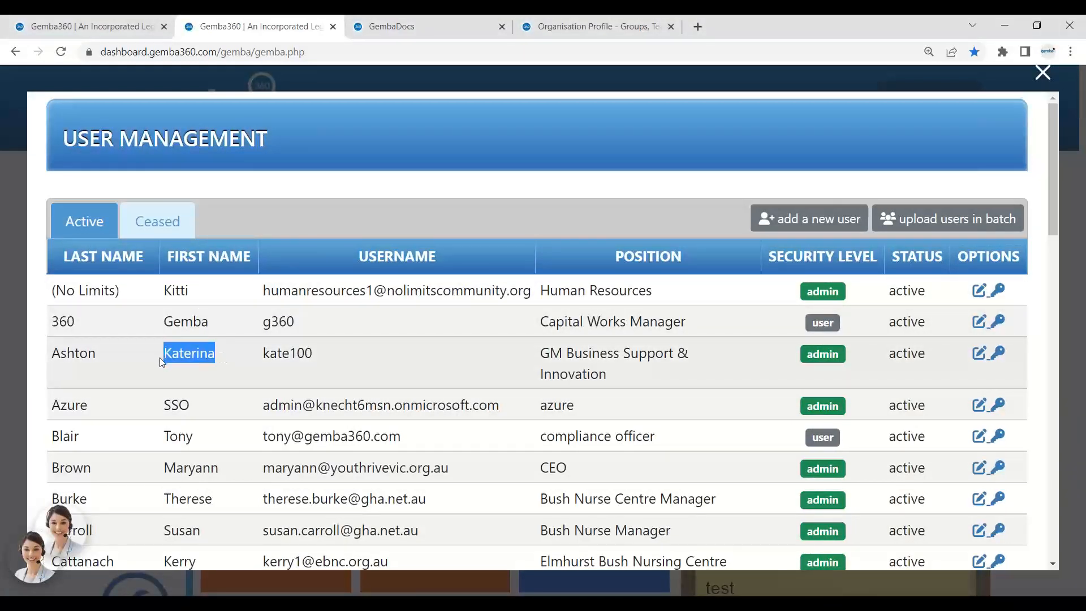
Append '-Smith' to the user's last name, save the profile, and check it in the list.
click(980, 354)
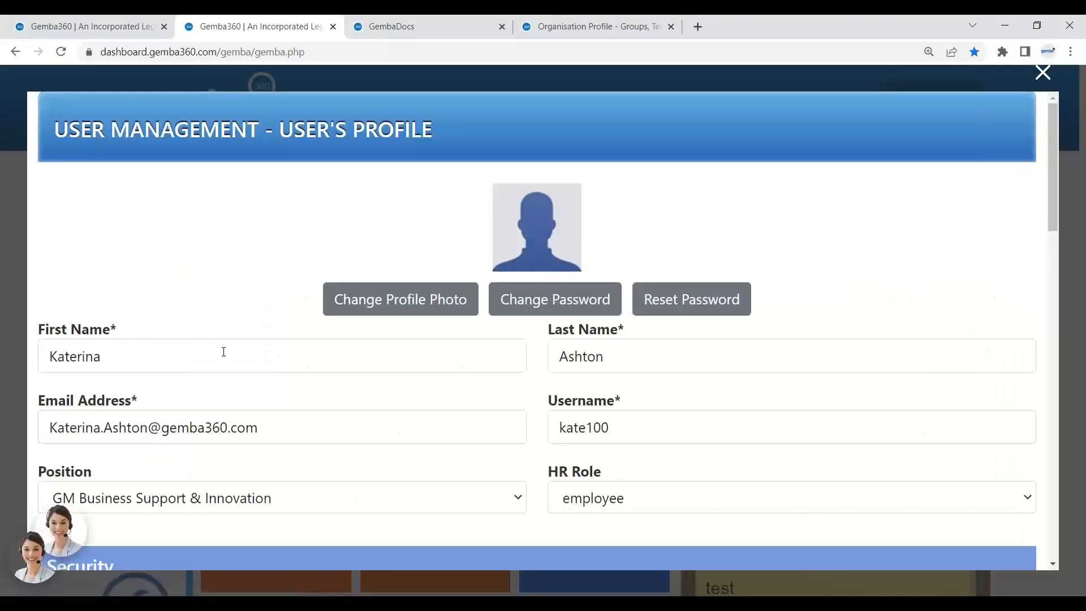
click(633, 355)
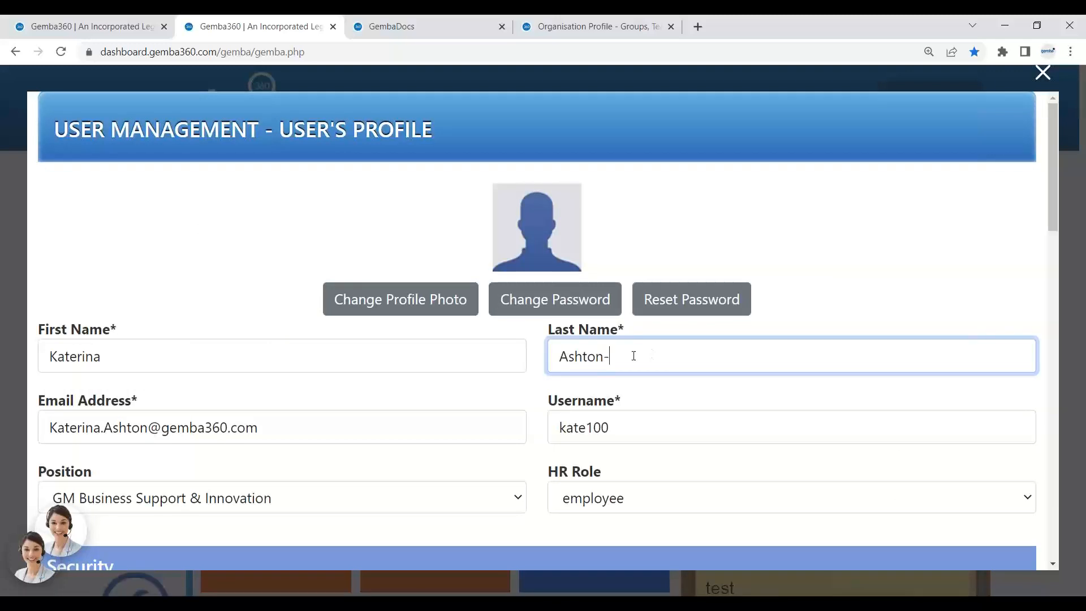
text(-Smith)
drag(666, 360, 539, 365)
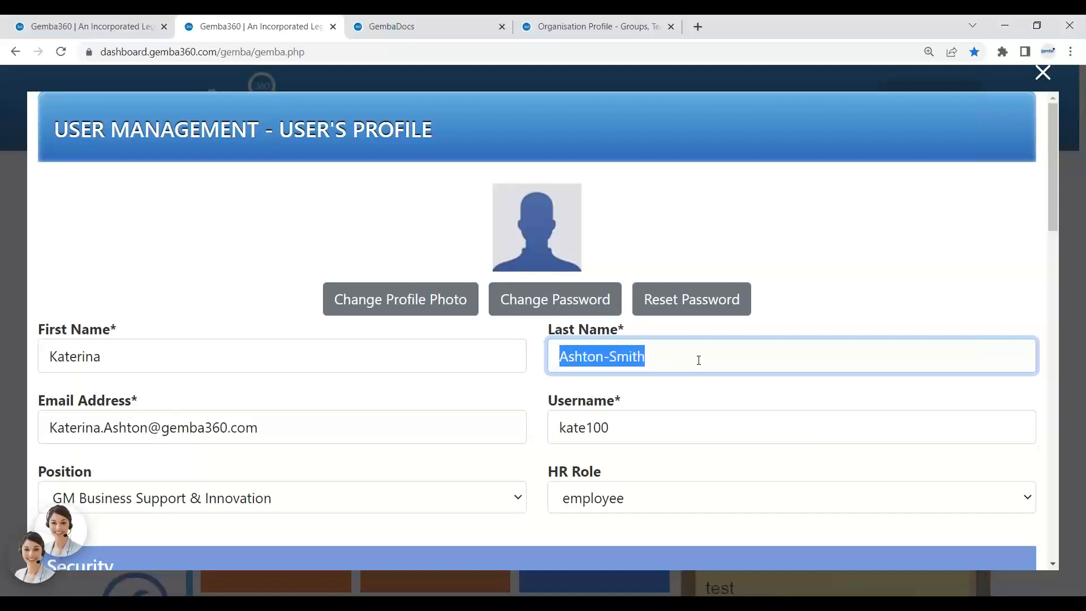
drag(271, 424, 50, 428)
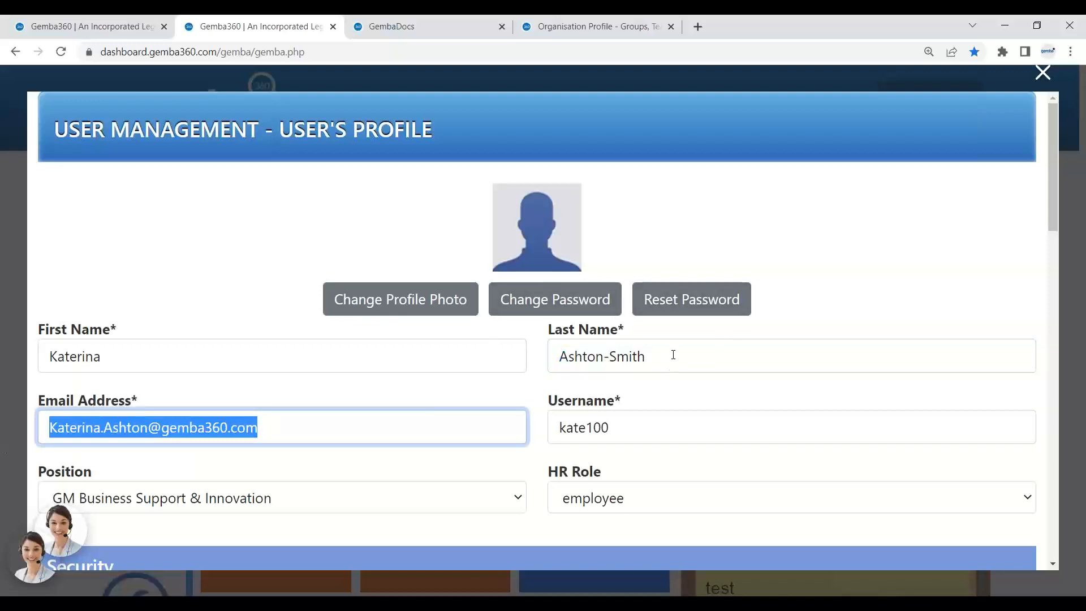
drag(671, 357, 562, 357)
scroll(724, 348, down, 20)
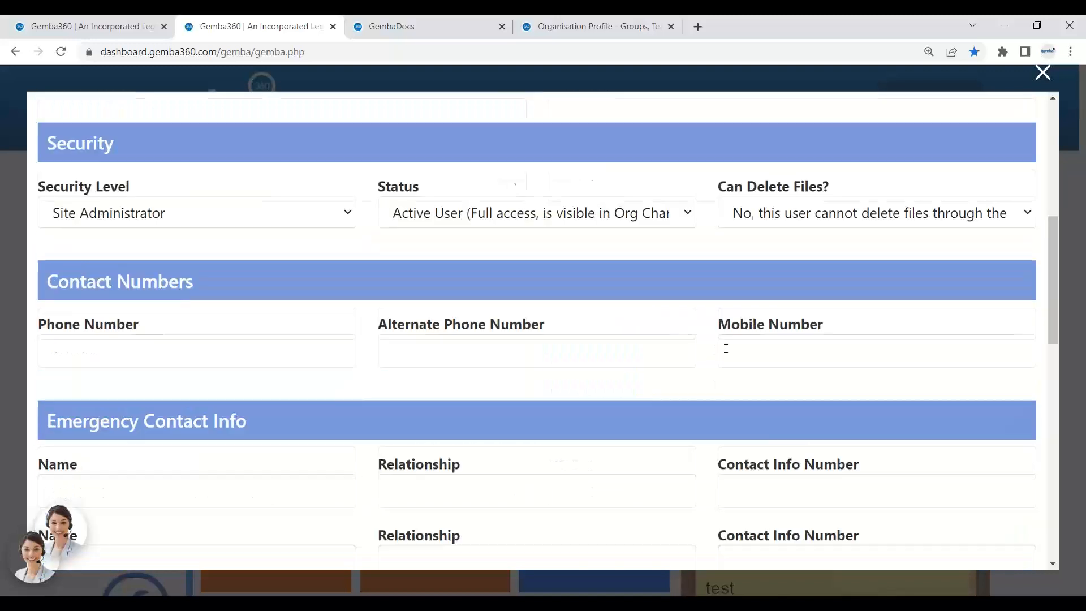
click(518, 540)
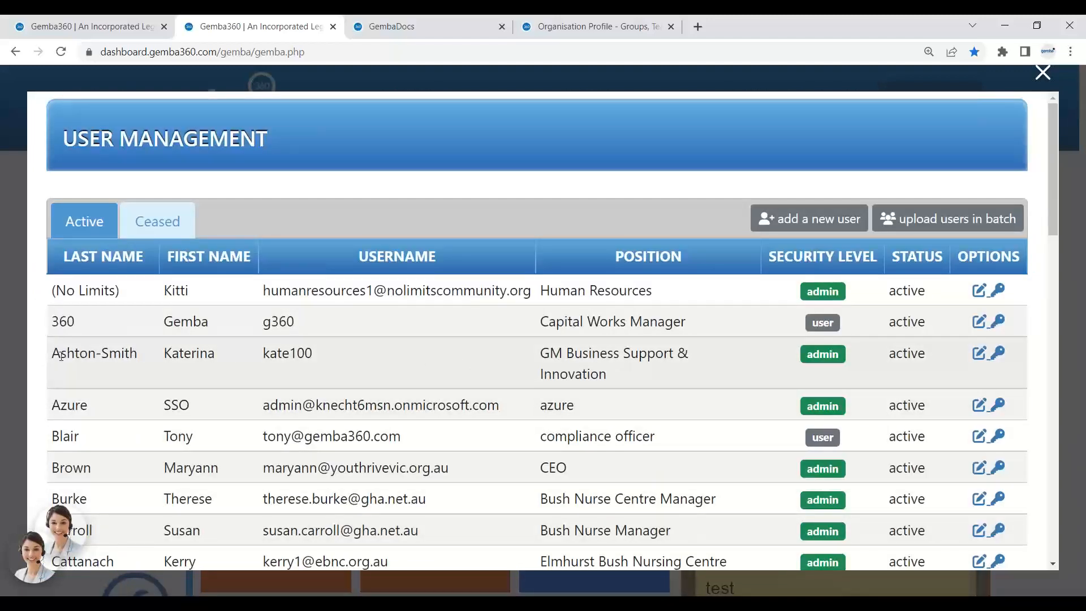
drag(60, 354, 135, 354)
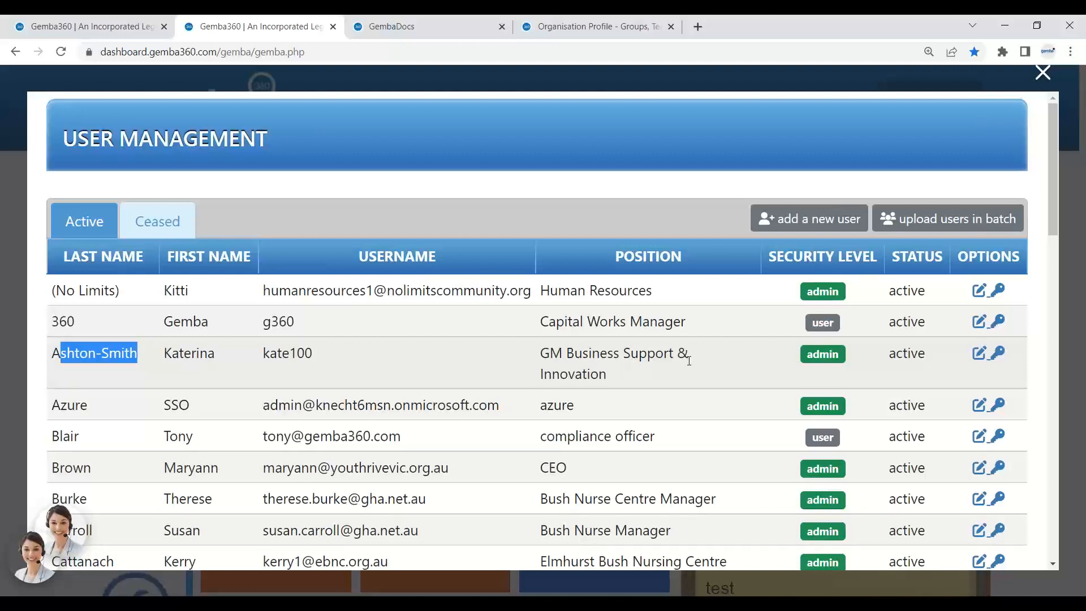
drag(621, 371, 542, 354)
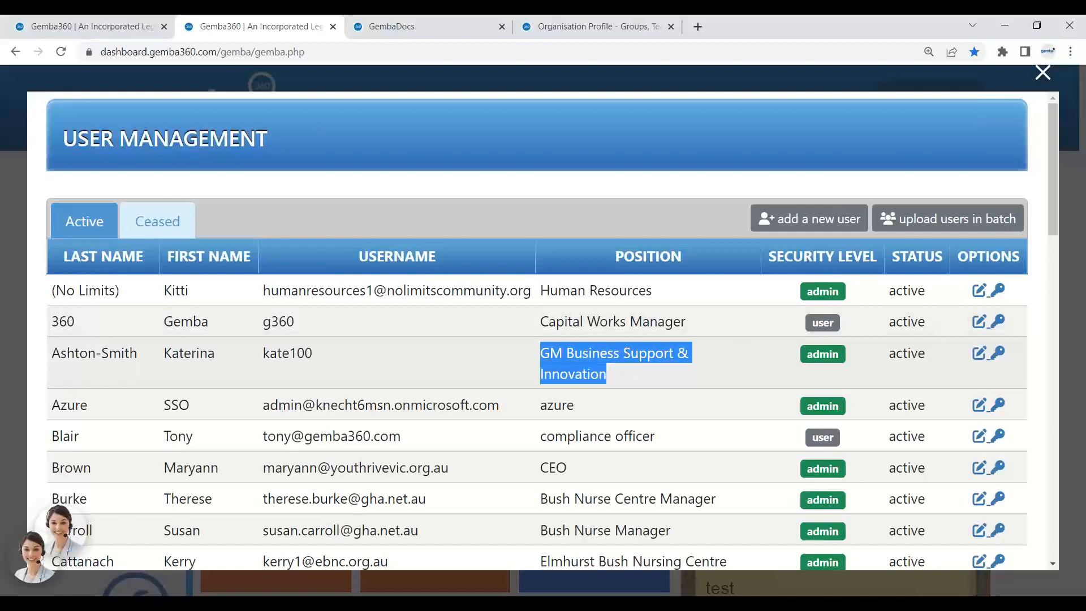
Open Position Management and search the page for the user's first name.
click(1044, 74)
click(958, 102)
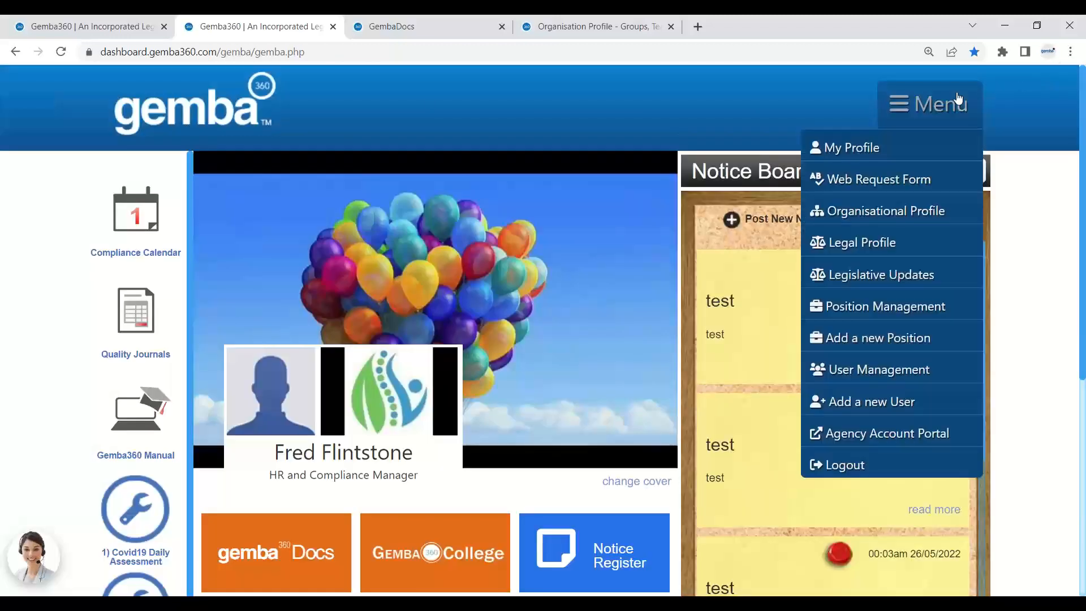
click(915, 314)
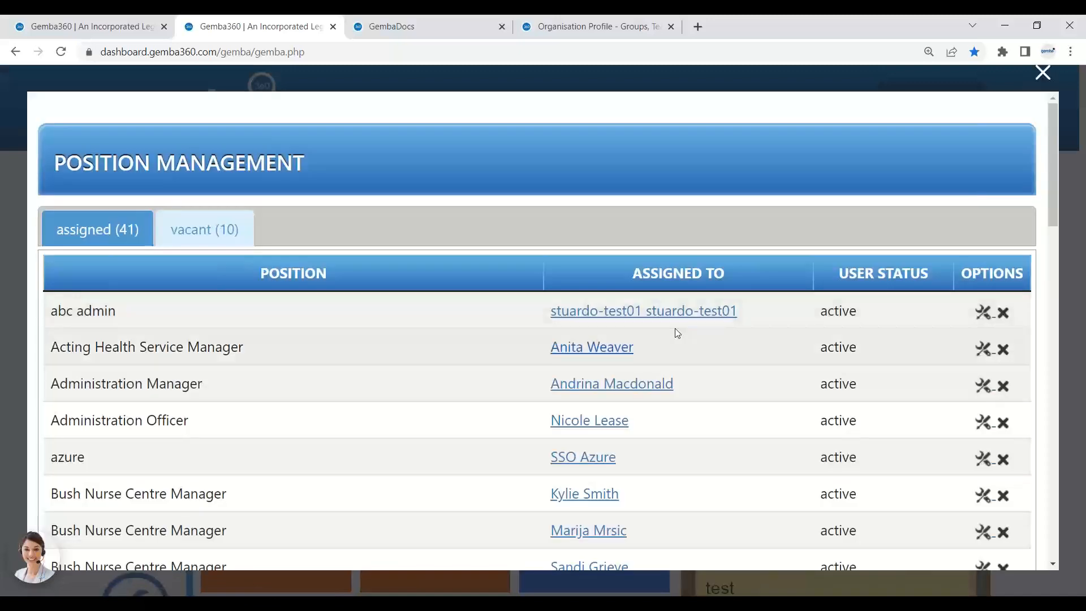
scroll(246, 366, down, 4)
scroll(247, 369, down, 3)
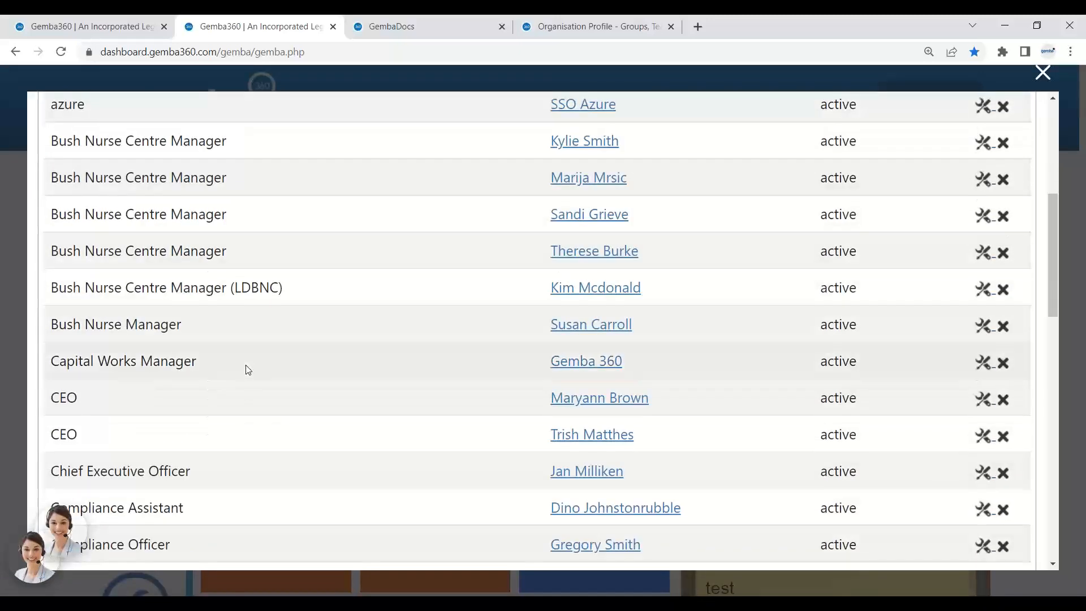
key(ctrl+f)
text(katerin)
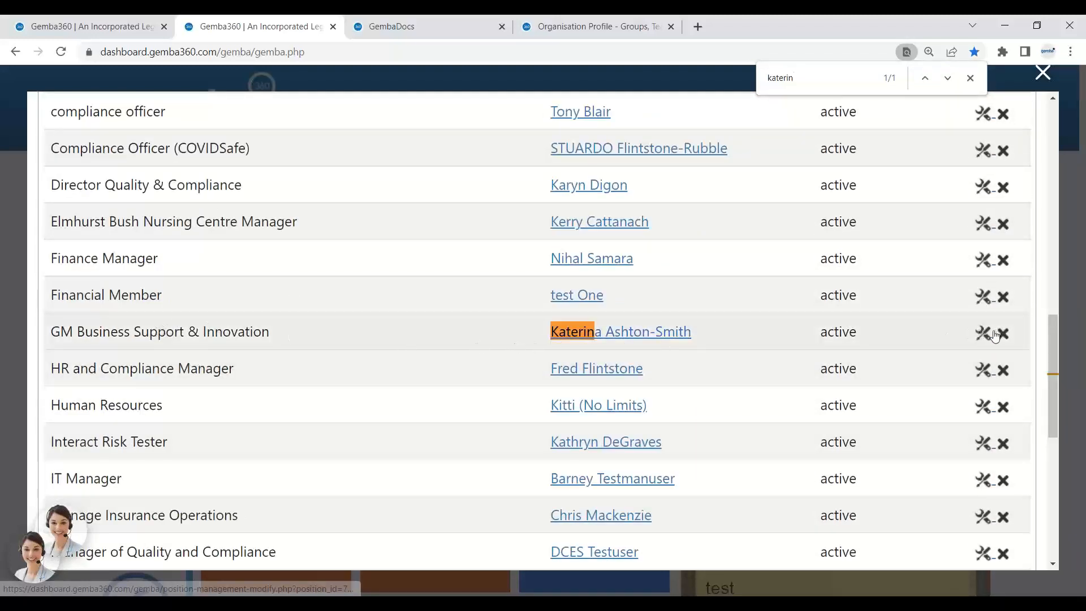
Rename the GM Business Support & Innovation position to 'Acting General Services Manager' and save.
click(988, 337)
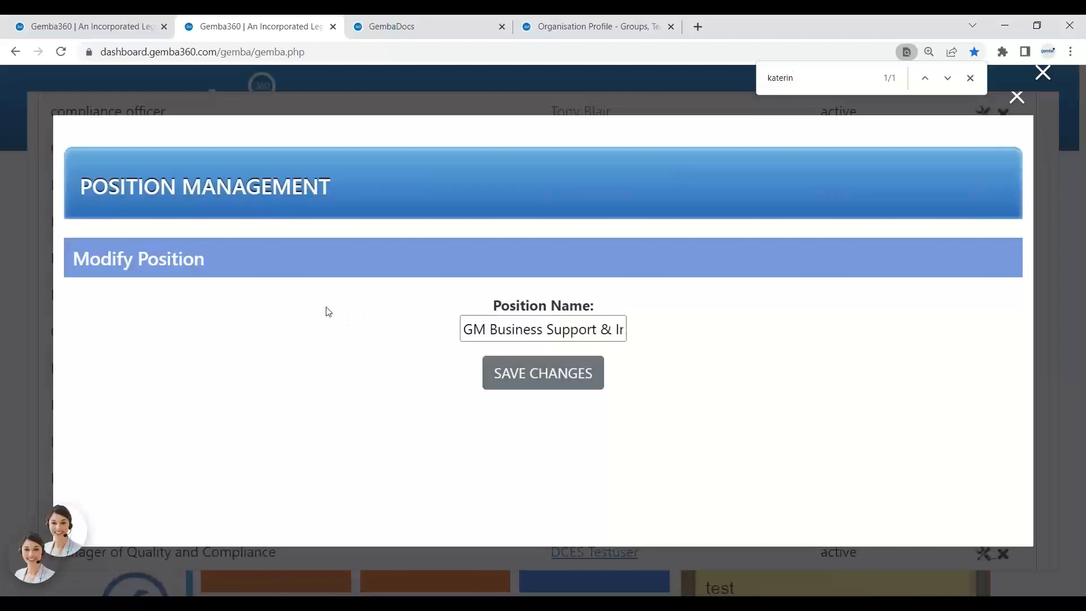
drag(462, 327, 855, 348)
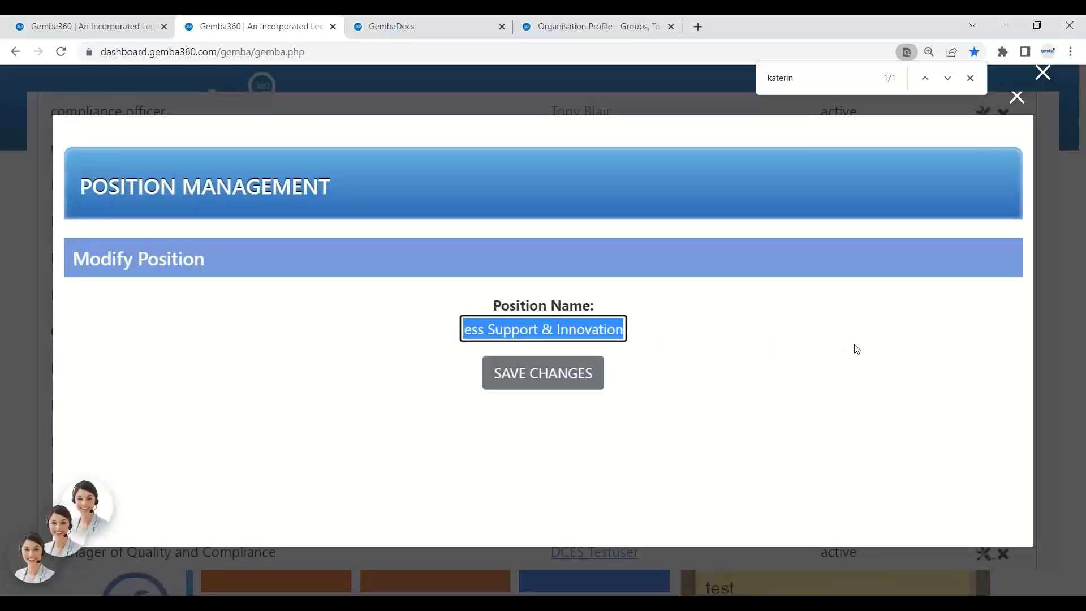
text(Acting)
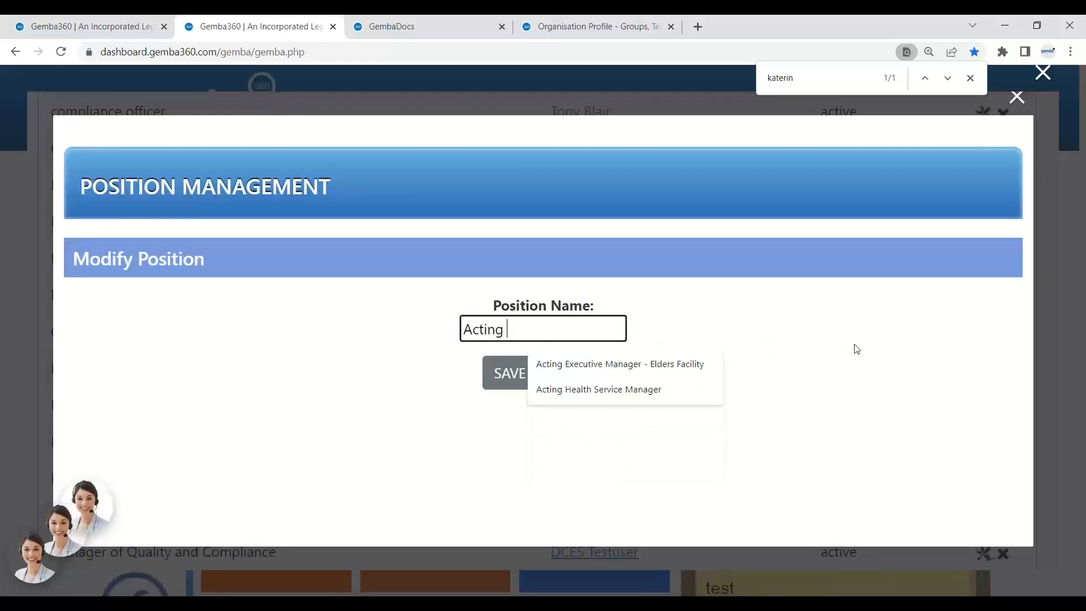
text( Gnei)
key(BackSpace)
key(BackSpace)
key(BackSpace)
text(en)
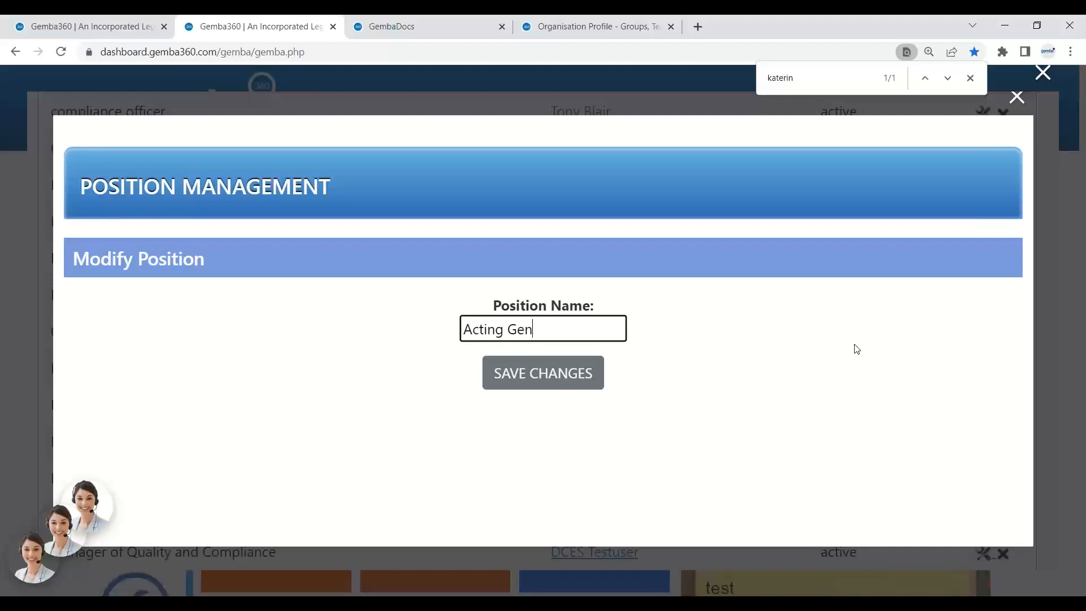
text(eral Services Manager)
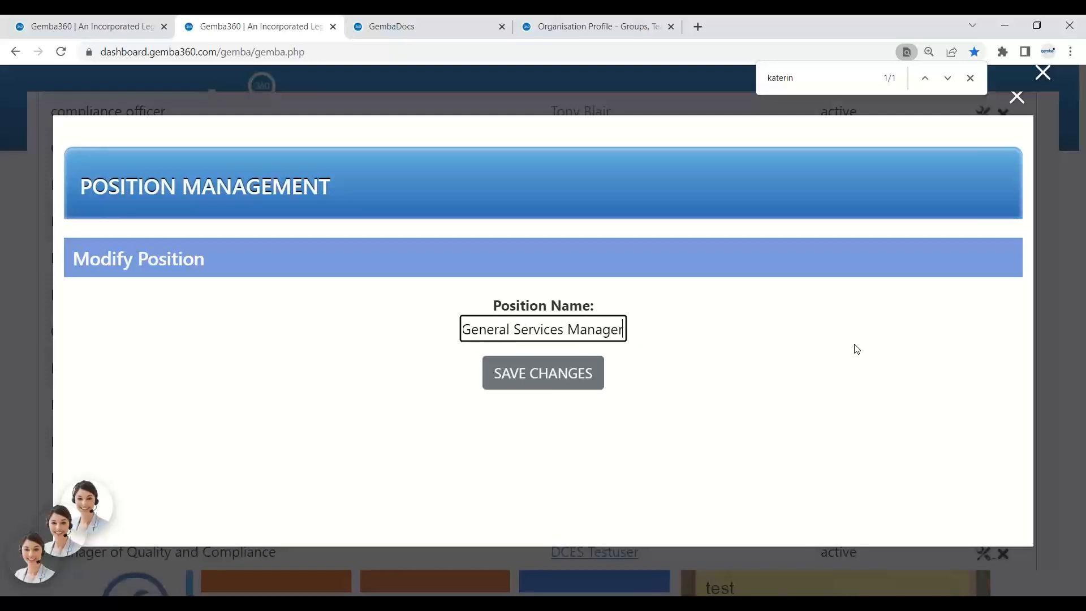
key(Return)
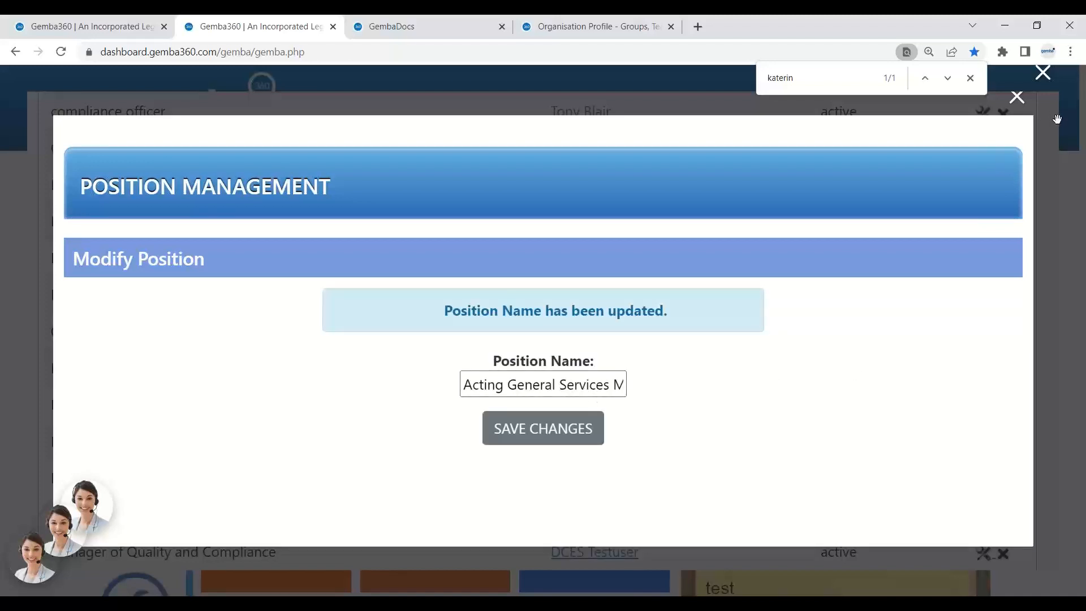
click(1021, 97)
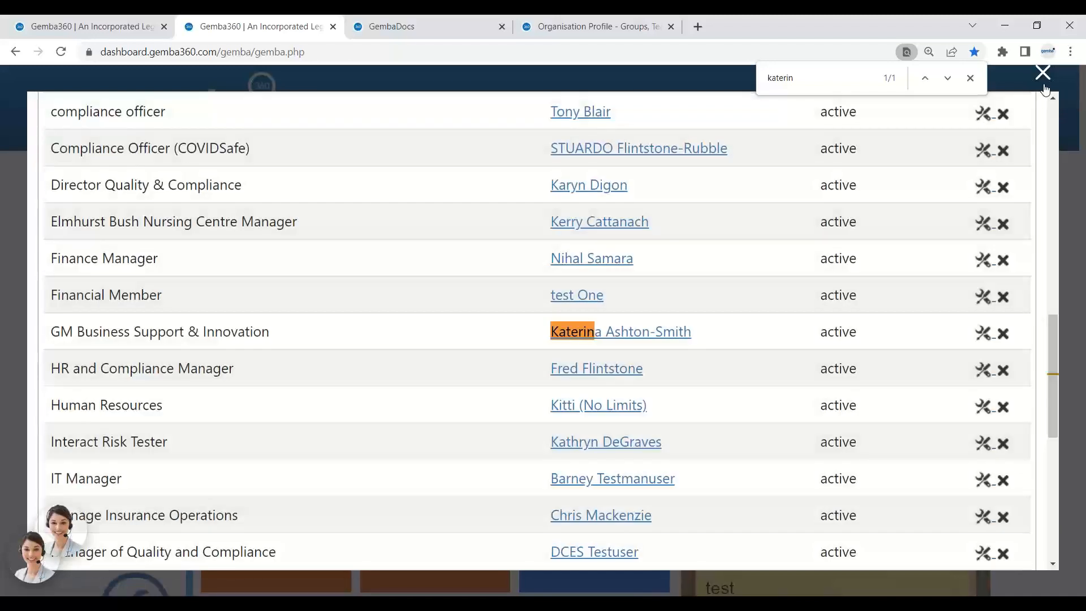
click(1042, 72)
Confirm the new position title Acting General Services Manager in the User Management list.
click(965, 111)
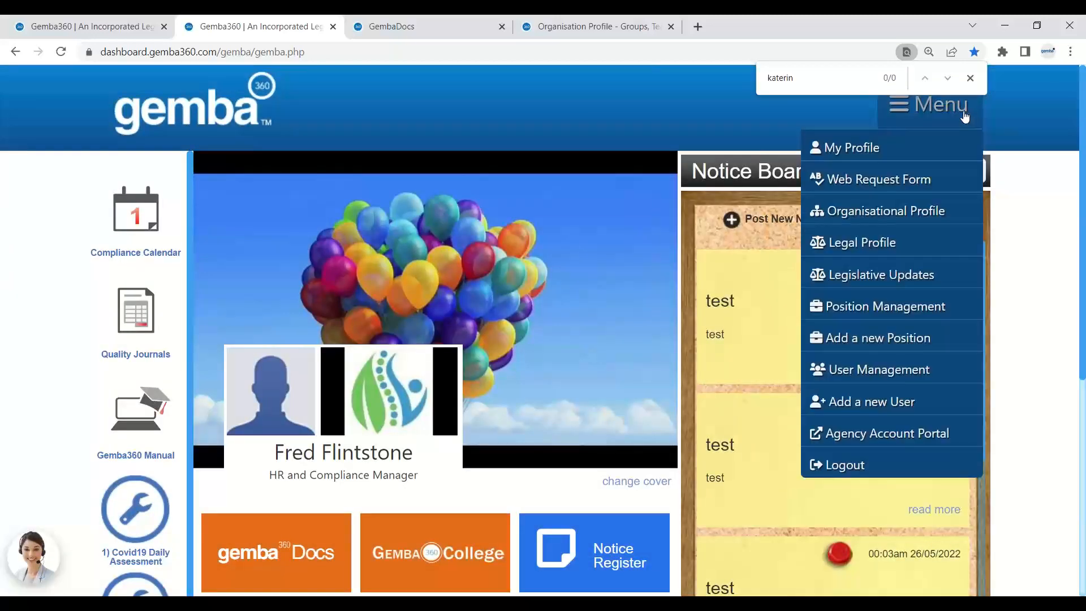
click(926, 367)
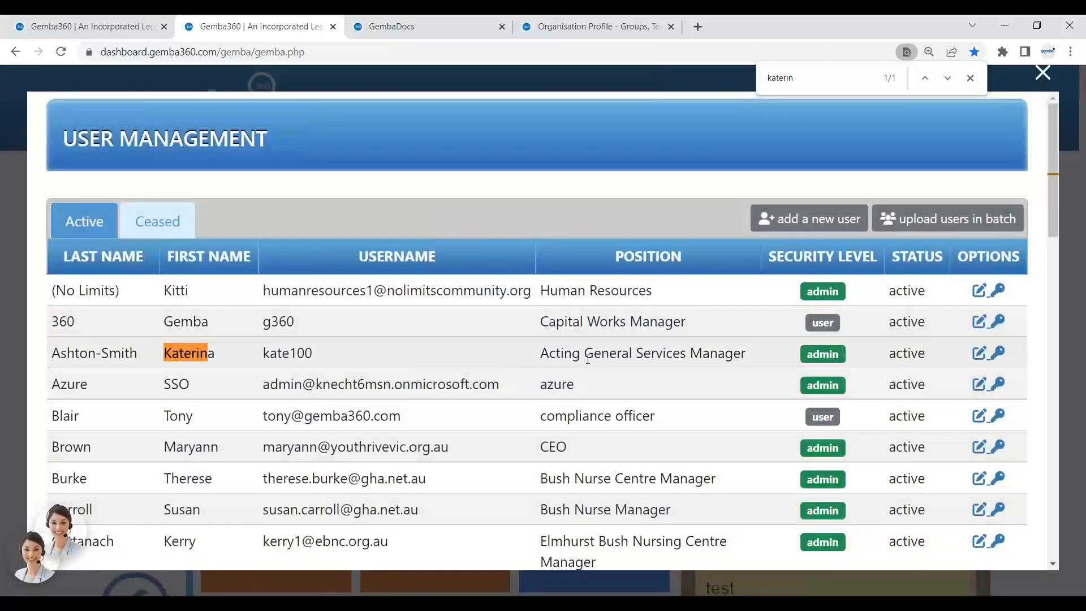
drag(543, 357, 754, 357)
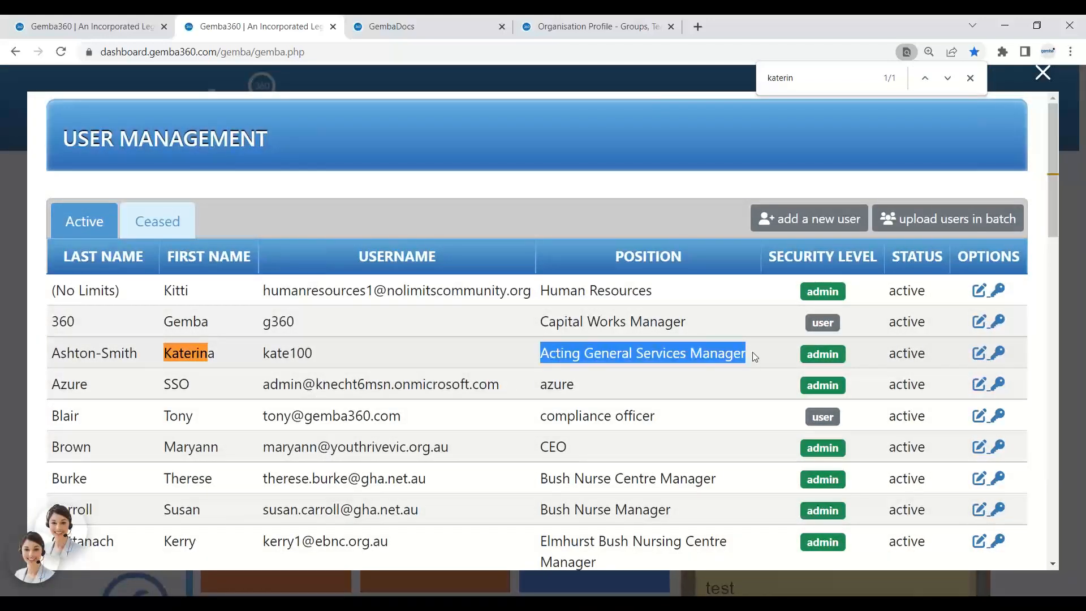
click(1046, 76)
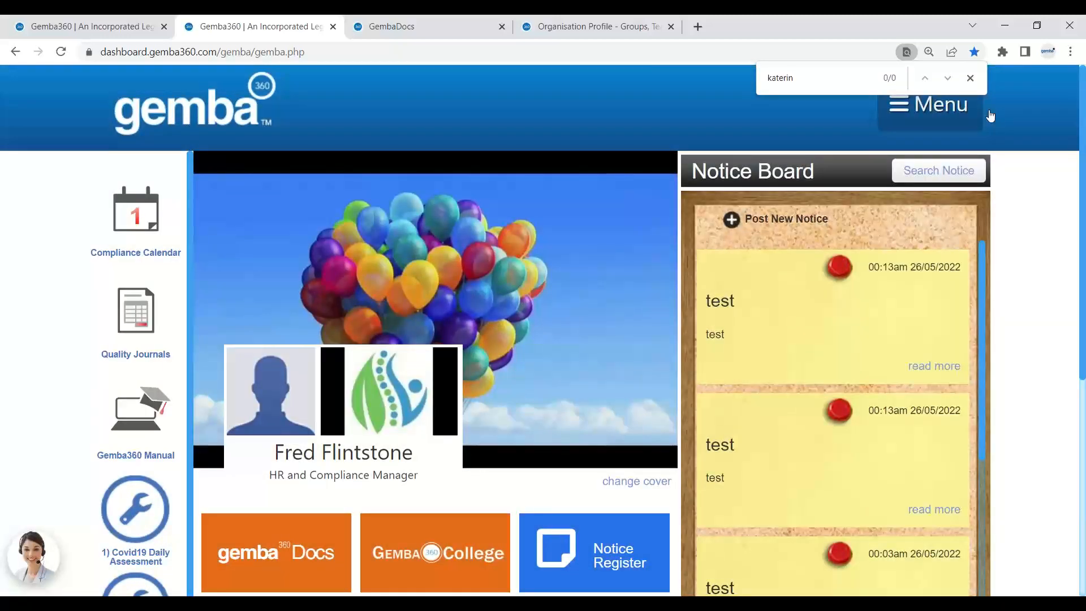
Close the page search bar on the dashboard and bring up the main navigation menu.
mouse_move(936, 120)
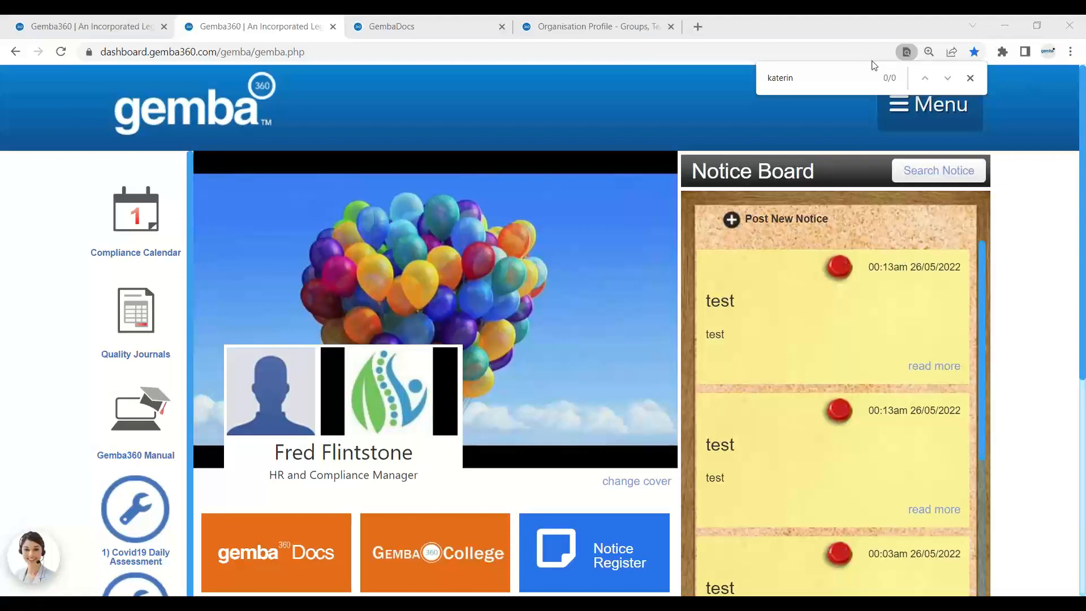
click(970, 77)
mouse_move(940, 103)
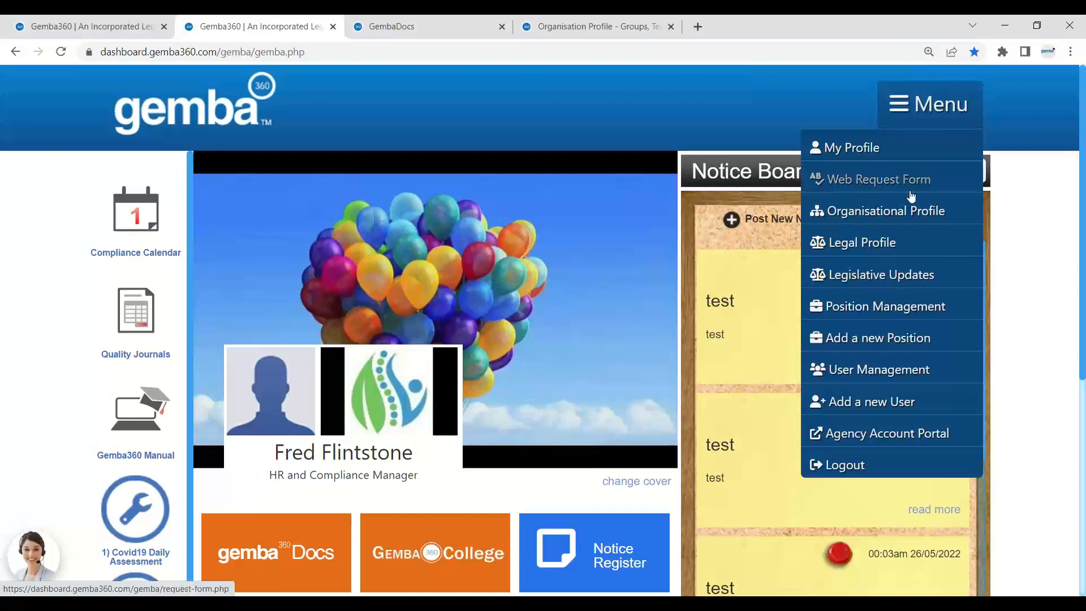